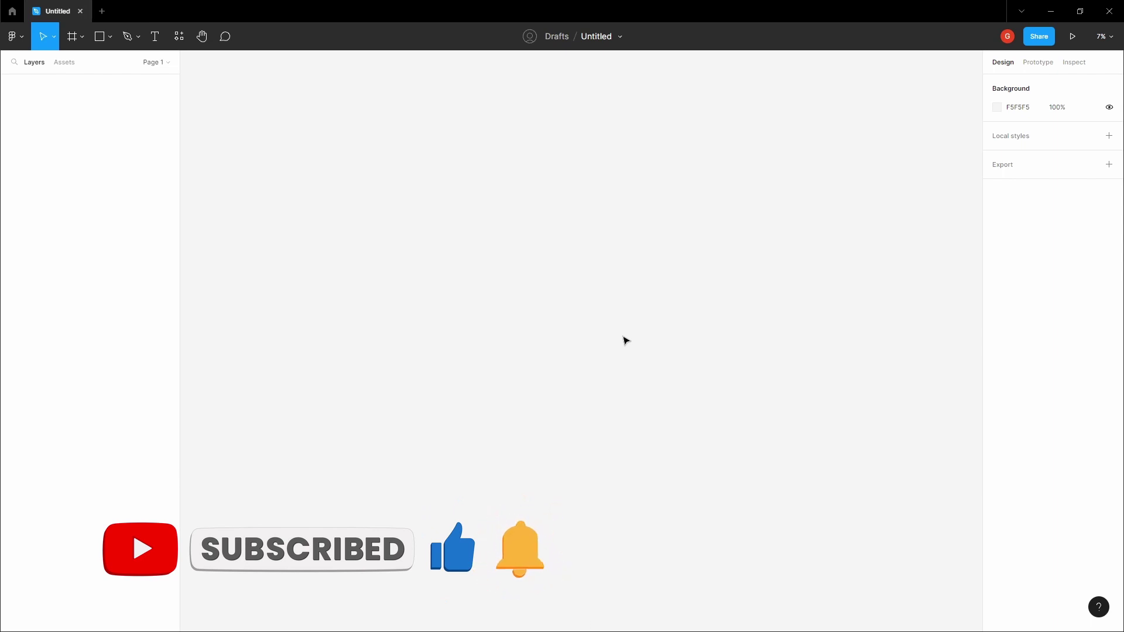
Paste the Logo, Text Styles, Images and Colors style-guide frames onto the canvas.
{"action": "key", "text": "ctrl+v"}
{"action": "left_click", "coordinate": [532, 179]}
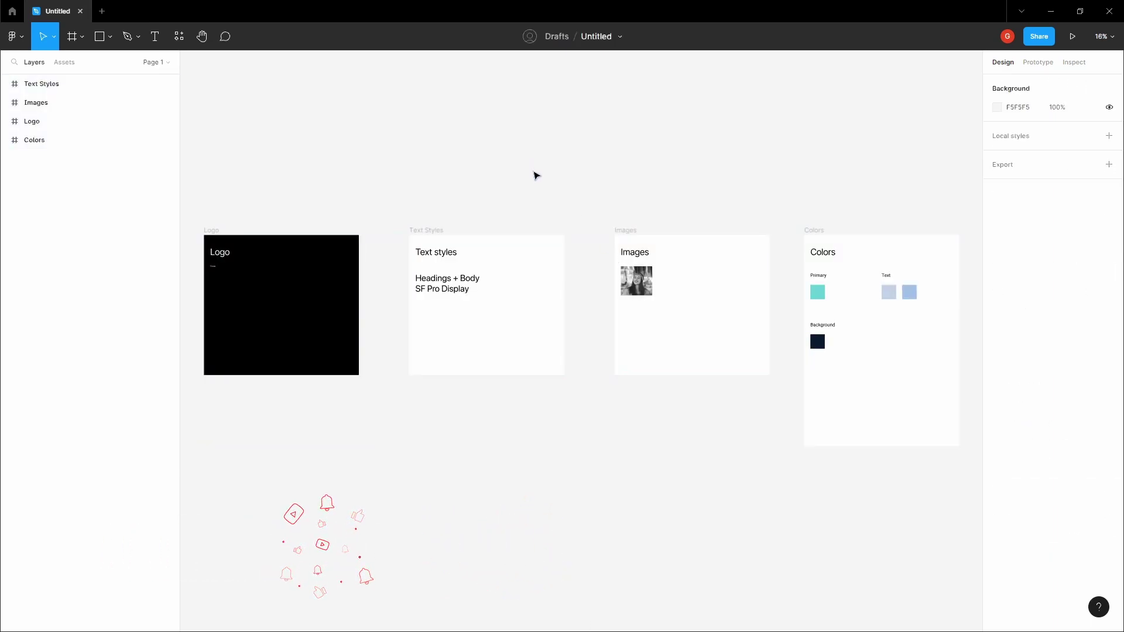
{"action": "key", "text": "h"}
{"action": "scroll", "coordinate": [572, 195], "scroll_direction": "down", "scroll_amount": 2}
{"action": "scroll", "coordinate": [577, 220], "scroll_direction": "down", "scroll_amount": 3, "text": "ctrl"}
{"action": "scroll", "coordinate": [572, 267], "scroll_direction": "down", "scroll_amount": 1}
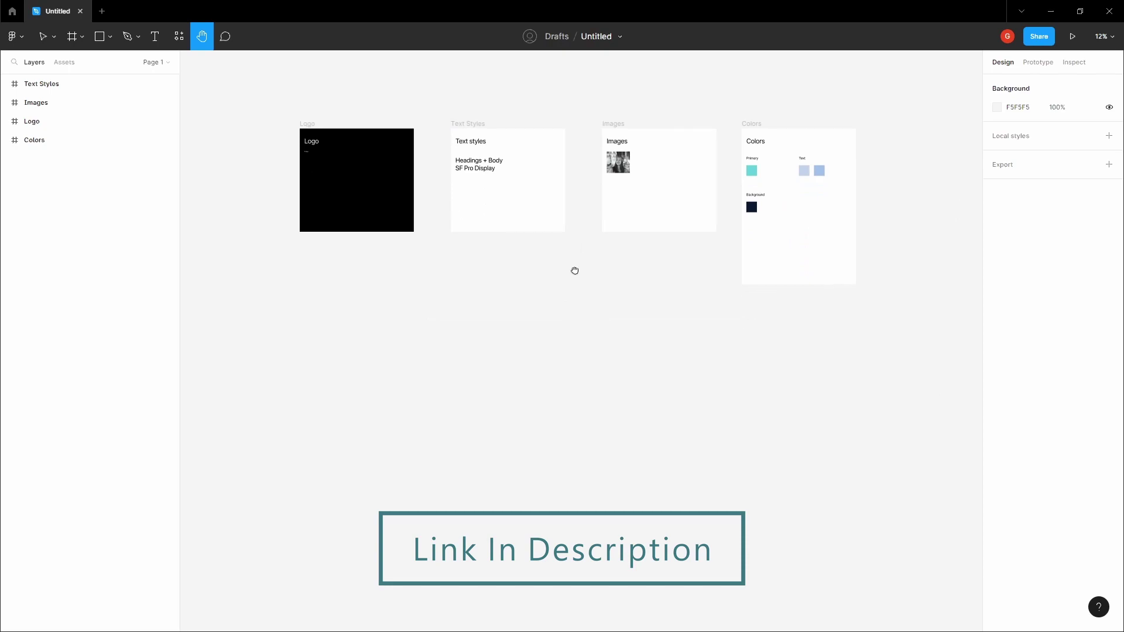
{"action": "key", "text": "v"}
Rename the file to 'Portfolio Landing Page'.
{"action": "left_click", "coordinate": [597, 36]}
{"action": "type", "text": "Portoflio"}
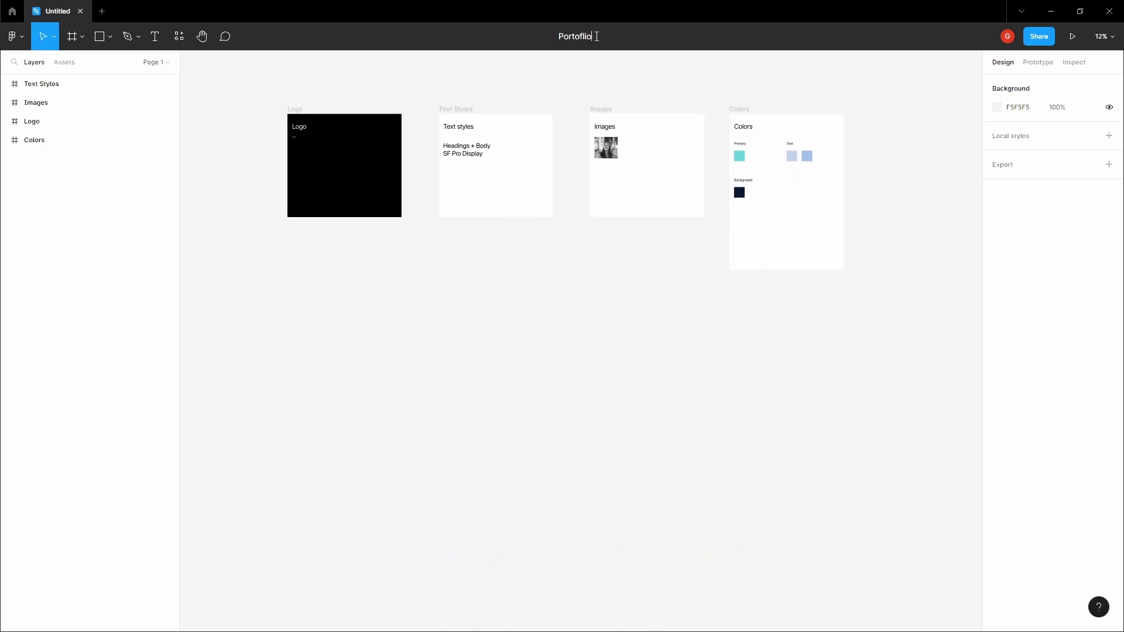
{"action": "key", "text": "BackSpace"}
{"action": "key", "text": "BackSpace"}
{"action": "key", "text": "BackSpace"}
{"action": "type", "text": "folio Landing Page"}
{"action": "key", "text": "Return"}
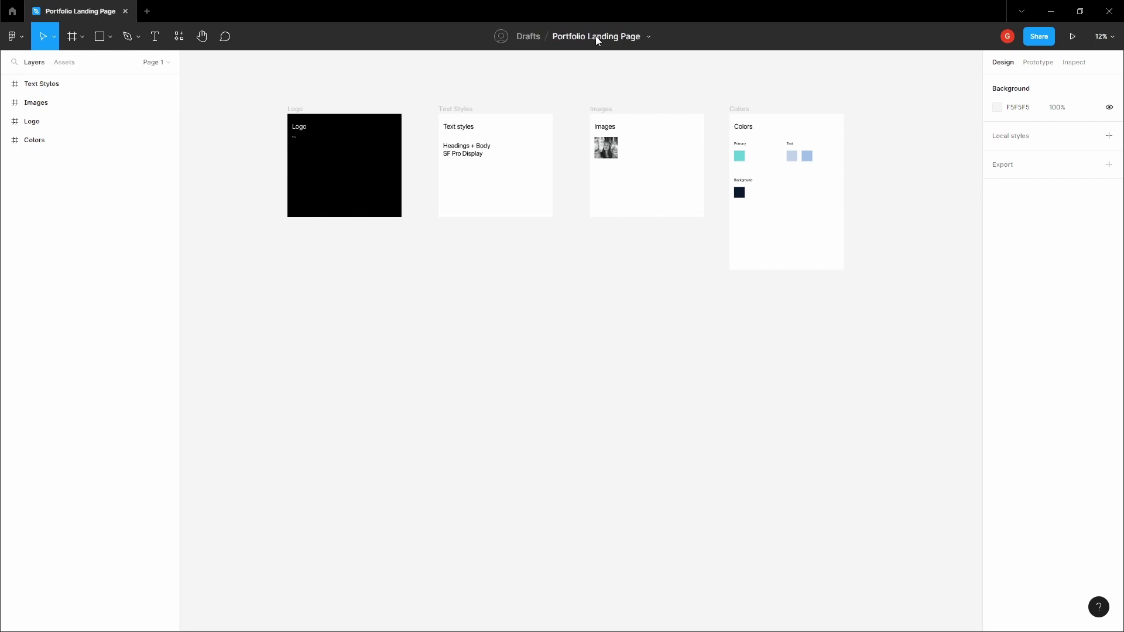
Move the Logo layer to the top of the layer list.
{"action": "left_click_drag", "start_coordinate": [534, 271], "coordinate": [527, 267]}
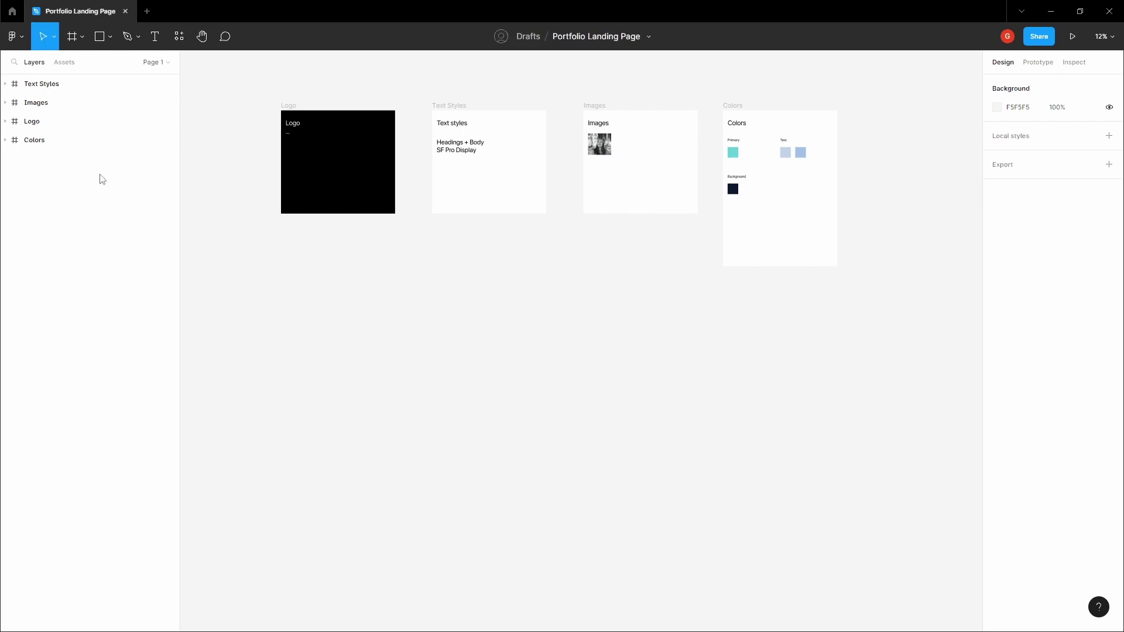
{"action": "left_click", "coordinate": [44, 121]}
{"action": "left_click_drag", "start_coordinate": [46, 78], "coordinate": [48, 80]}
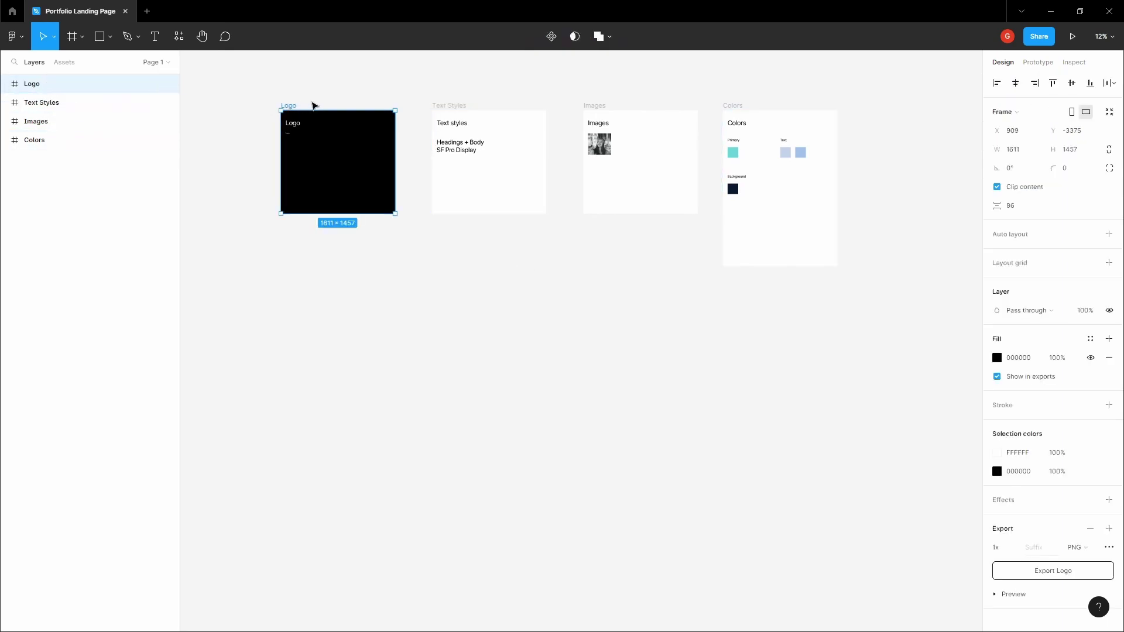
{"action": "scroll", "coordinate": [358, 142], "scroll_direction": "up", "scroll_amount": 3}
Check the Text Styles heading text, then pan so the four frames line the top.
{"action": "left_click", "coordinate": [329, 160]}
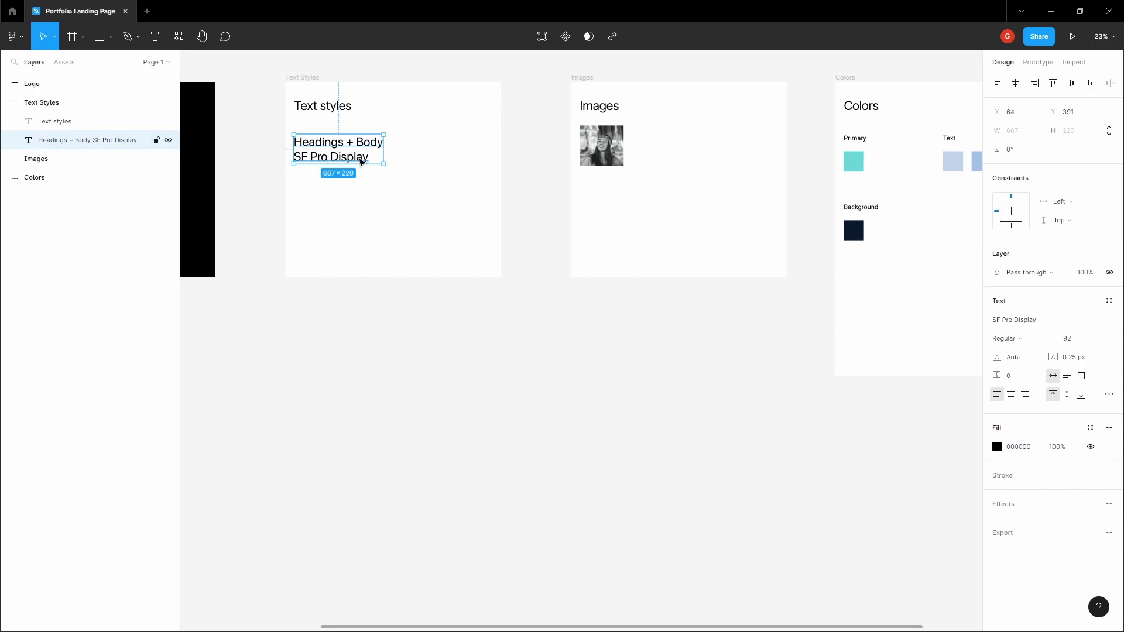
{"action": "left_click", "coordinate": [502, 179]}
{"action": "key", "text": "h"}
{"action": "left_click_drag", "start_coordinate": [502, 178], "coordinate": [346, 248]}
{"action": "scroll", "coordinate": [445, 258], "scroll_direction": "up", "scroll_amount": 2}
{"action": "scroll", "coordinate": [548, 281], "scroll_direction": "down", "scroll_amount": 2}
{"action": "scroll", "coordinate": [585, 269], "scroll_direction": "right", "scroll_amount": 3}
{"action": "scroll", "coordinate": [571, 268], "scroll_direction": "left", "scroll_amount": 2}
{"action": "scroll", "coordinate": [552, 311], "scroll_direction": "down", "scroll_amount": 2}
{"action": "left_click_drag", "start_coordinate": [552, 310], "coordinate": [659, 211]}
{"action": "scroll", "coordinate": [565, 251], "scroll_direction": "down", "scroll_amount": 2}
{"action": "left_click_drag", "start_coordinate": [566, 251], "coordinate": [587, 271]}
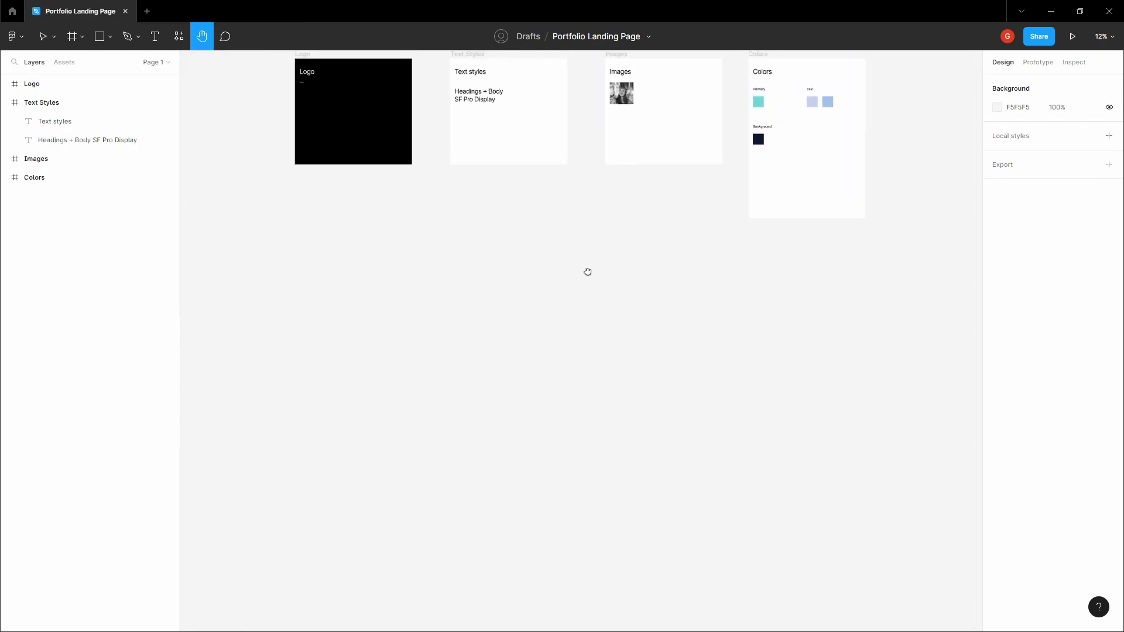
Create a 1440×1024 Desktop preset frame.
{"action": "key", "text": "v"}
{"action": "key", "text": "f"}
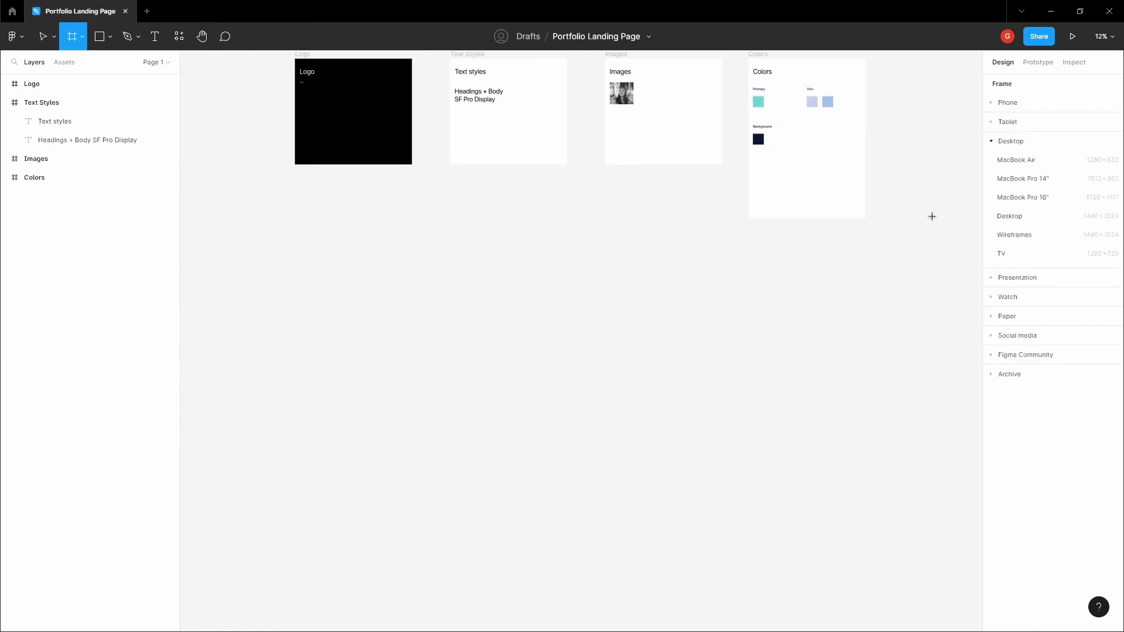
{"action": "left_click", "coordinate": [1009, 216]}
{"action": "key", "text": "Escape"}
{"action": "key", "text": "h"}
{"action": "scroll", "coordinate": [584, 281], "scroll_direction": "up", "scroll_amount": 3}
{"action": "left_click_drag", "start_coordinate": [584, 281], "coordinate": [503, 232]}
{"action": "scroll", "coordinate": [504, 232], "scroll_direction": "up", "scroll_amount": 2}
{"action": "key", "text": "v"}
Rename the Desktop - 1 frame to 'Landing Page'.
{"action": "left_click", "coordinate": [404, 228]}
{"action": "double_click", "coordinate": [81, 92]}
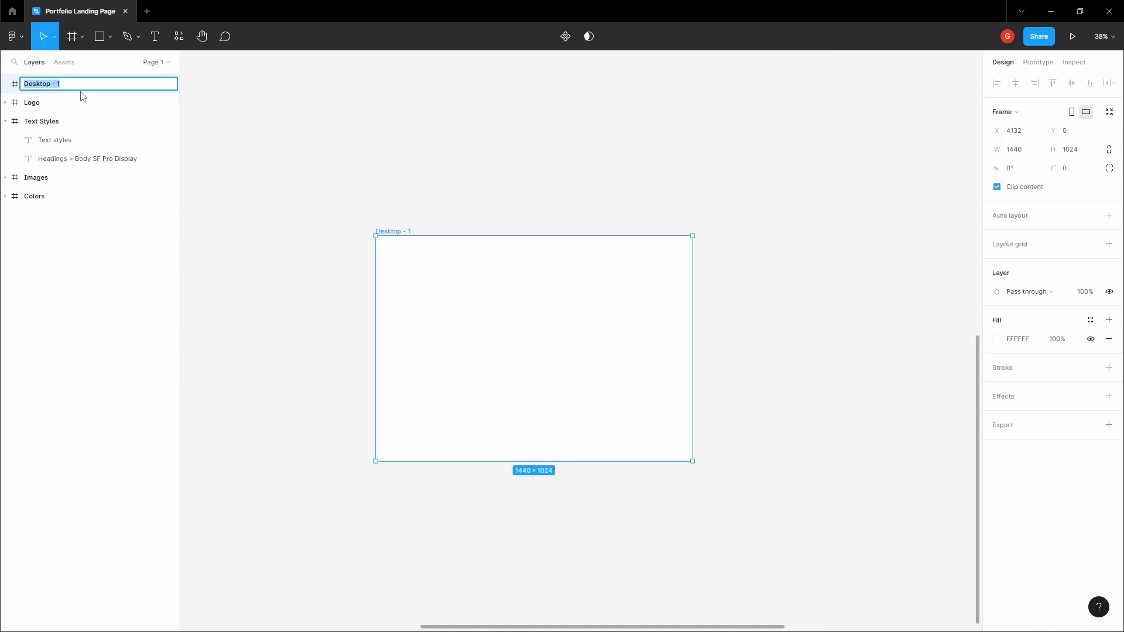
{"action": "type", "text": "Landing Page"}
{"action": "key", "text": "Return"}
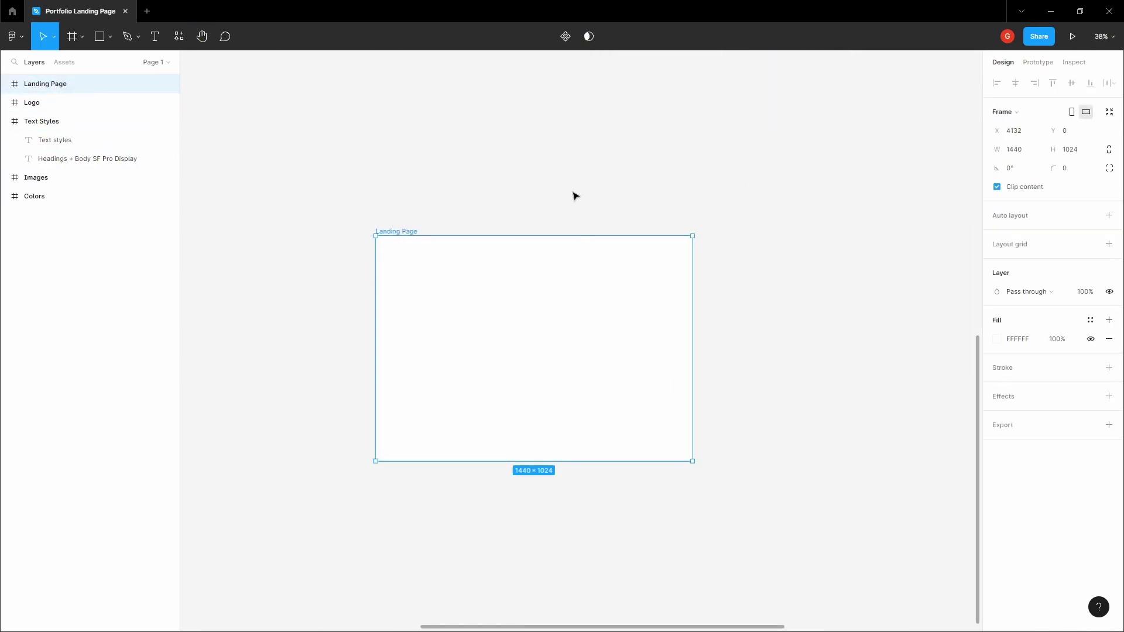
Copy the dark Background swatch colour from the Colors frame.
{"action": "key", "text": "Escape"}
{"action": "key", "text": "h"}
{"action": "left_click_drag", "start_coordinate": [572, 192], "coordinate": [554, 230]}
{"action": "scroll", "coordinate": [562, 234], "scroll_direction": "down", "scroll_amount": 5}
{"action": "scroll", "coordinate": [586, 269], "scroll_direction": "up", "scroll_amount": 4}
{"action": "scroll", "coordinate": [726, 240], "scroll_direction": "up", "scroll_amount": 4}
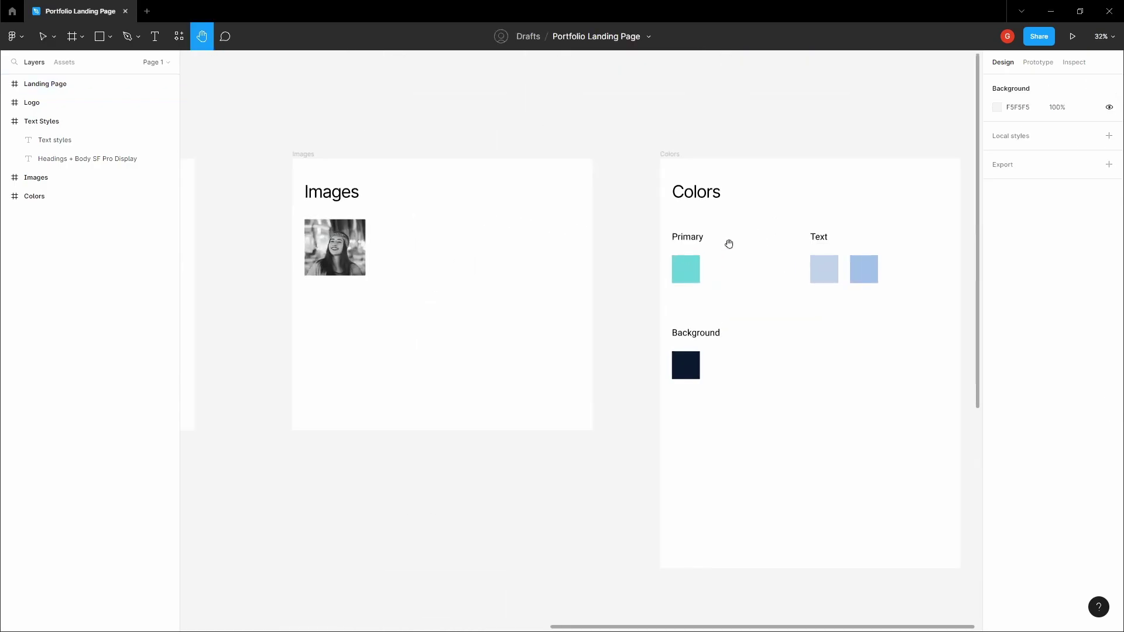
{"action": "key", "text": "v"}
{"action": "left_click", "coordinate": [686, 365]}
{"action": "key", "text": "Escape"}
Fill the Landing Page frame with the dark navy 09182E.
{"action": "key", "text": "h"}
{"action": "scroll", "coordinate": [725, 363], "scroll_direction": "down", "scroll_amount": 3}
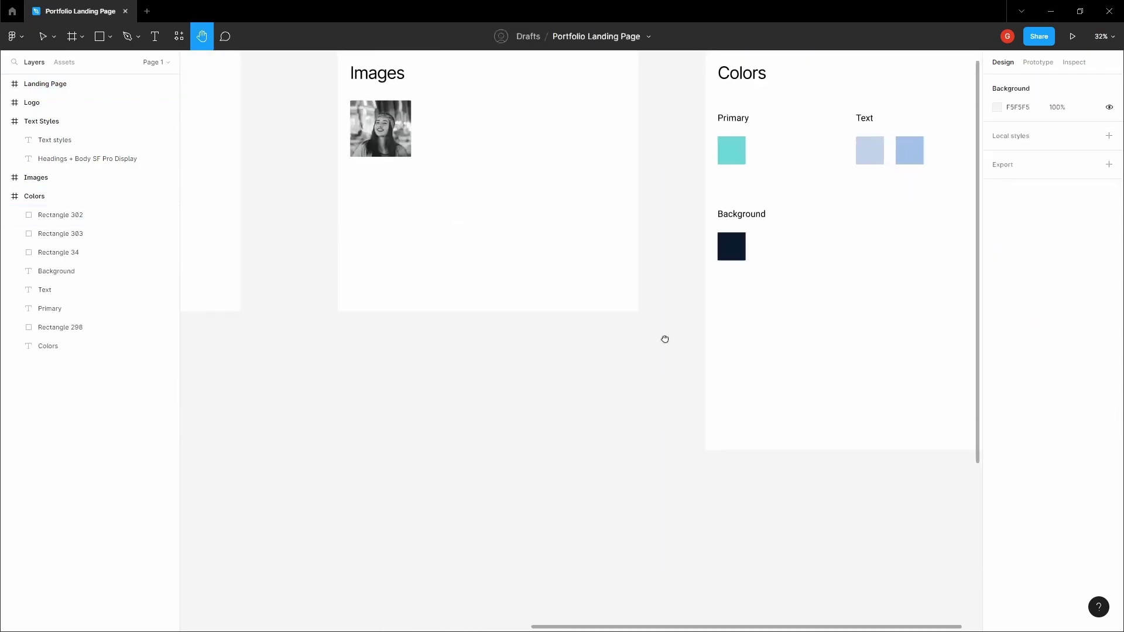
{"action": "scroll", "coordinate": [667, 287], "scroll_direction": "down", "scroll_amount": 3}
{"action": "key", "text": "v"}
{"action": "left_click", "coordinate": [416, 281]}
{"action": "left_click", "coordinate": [1033, 335]}
{"action": "type", "text": "0A192F"}
{"action": "key", "text": "Return"}
{"action": "key", "text": "Escape"}
Draw a new frame at the Landing Page's top-left corner.
{"action": "key", "text": "h"}
{"action": "scroll", "coordinate": [634, 202], "scroll_direction": "down", "scroll_amount": 2}
{"action": "scroll", "coordinate": [570, 229], "scroll_direction": "up", "scroll_amount": 3}
{"action": "left_click_drag", "start_coordinate": [571, 226], "coordinate": [587, 213]}
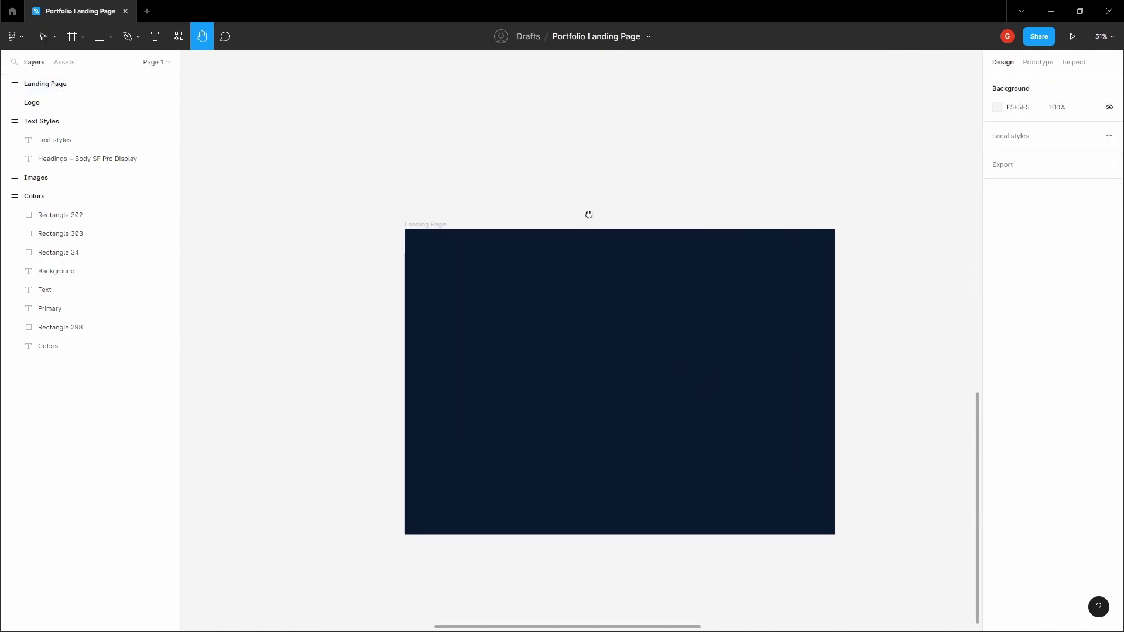
{"action": "key", "text": "v"}
{"action": "left_click", "coordinate": [425, 223]}
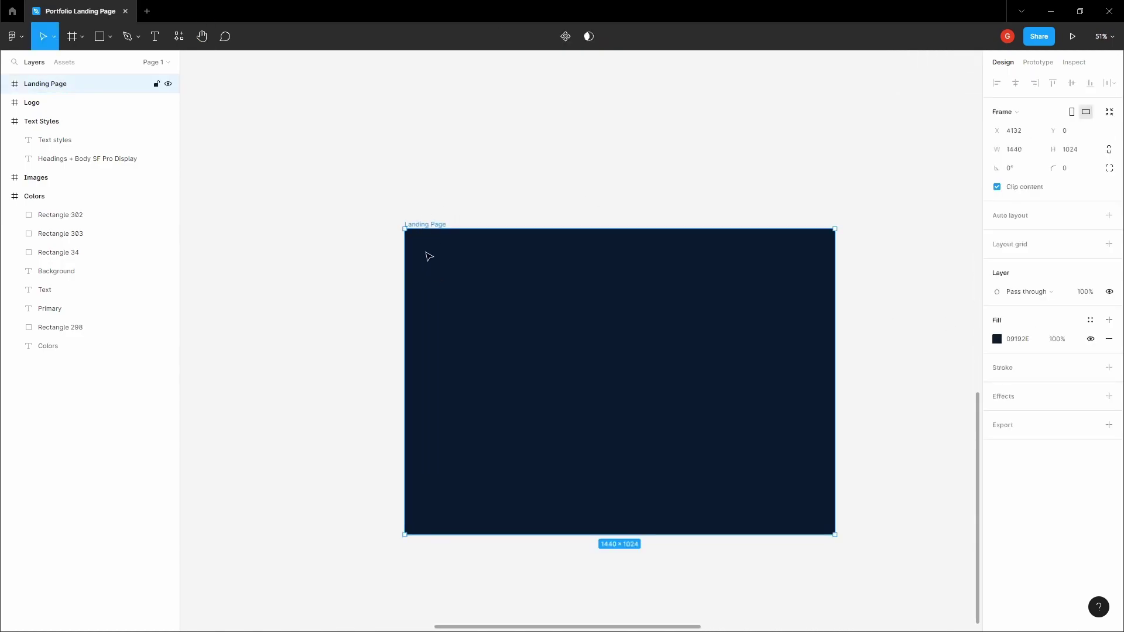
{"action": "scroll", "coordinate": [389, 236], "scroll_direction": "up", "scroll_amount": 10}
{"action": "key", "text": "f"}
{"action": "left_click_drag", "start_coordinate": [327, 200], "coordinate": [507, 319]}
Stretch the new frame to 1440 wide across the page top.
{"action": "scroll", "coordinate": [389, 331], "scroll_direction": "down", "scroll_amount": 5}
{"action": "key", "text": "h"}
{"action": "scroll", "coordinate": [328, 223], "scroll_direction": "down", "scroll_amount": 4}
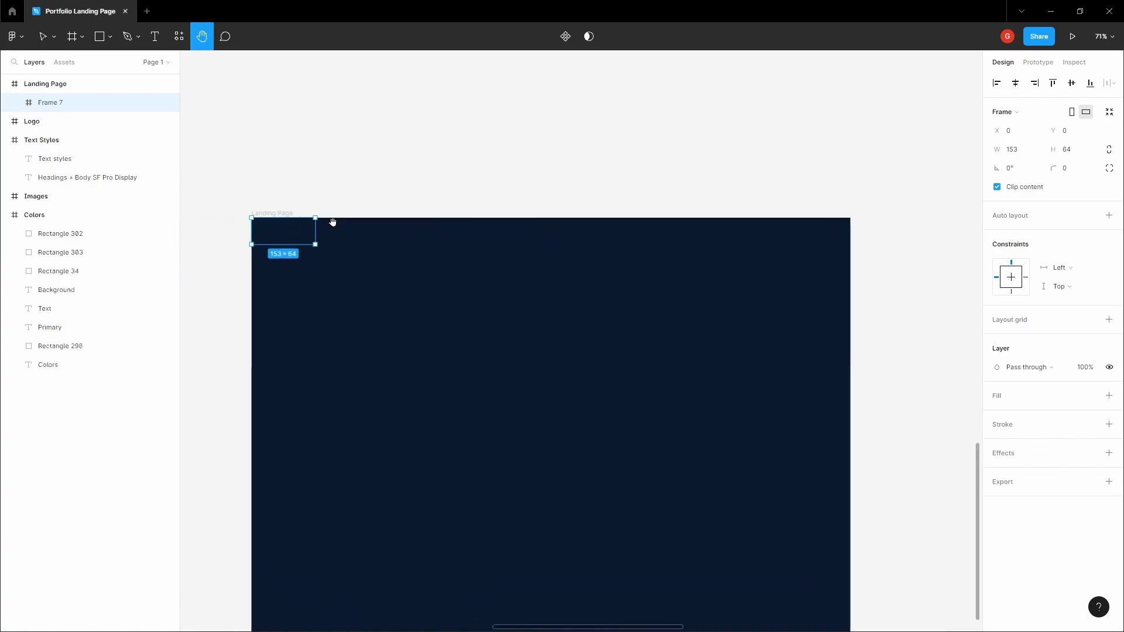
{"action": "key", "text": "v"}
{"action": "left_click_drag", "start_coordinate": [314, 231], "coordinate": [848, 240]}
{"action": "left_click", "coordinate": [670, 173]}
Rename Frame 7 to 'Navigation'.
{"action": "scroll", "coordinate": [434, 178], "scroll_direction": "down", "scroll_amount": 1}
{"action": "left_click", "coordinate": [336, 215]}
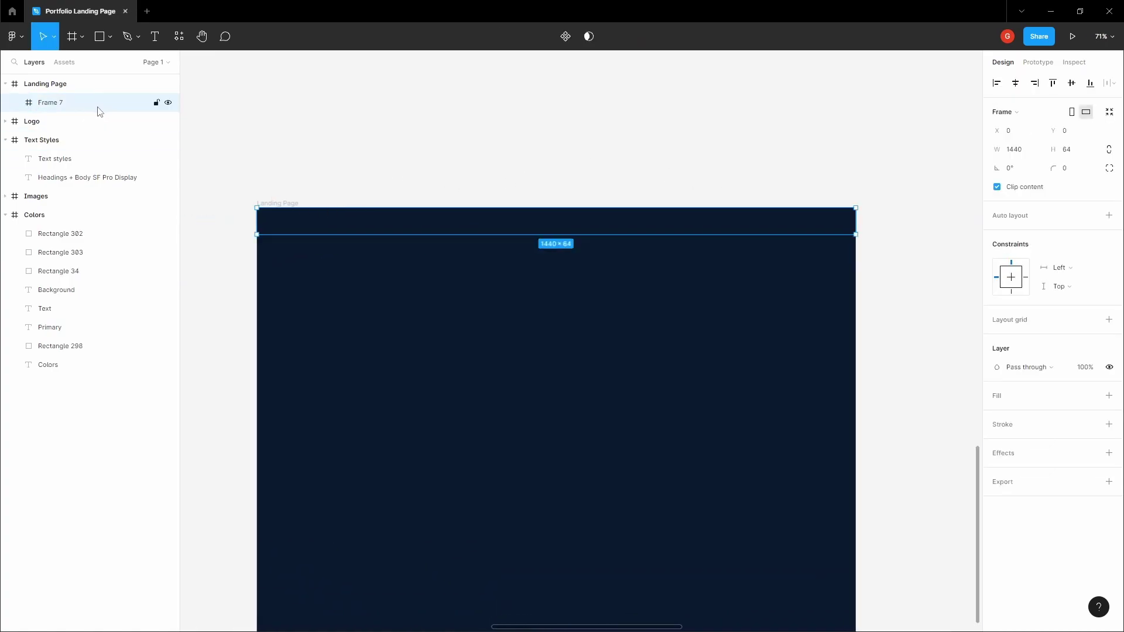
{"action": "double_click", "coordinate": [99, 109]}
{"action": "type", "text": "N"}
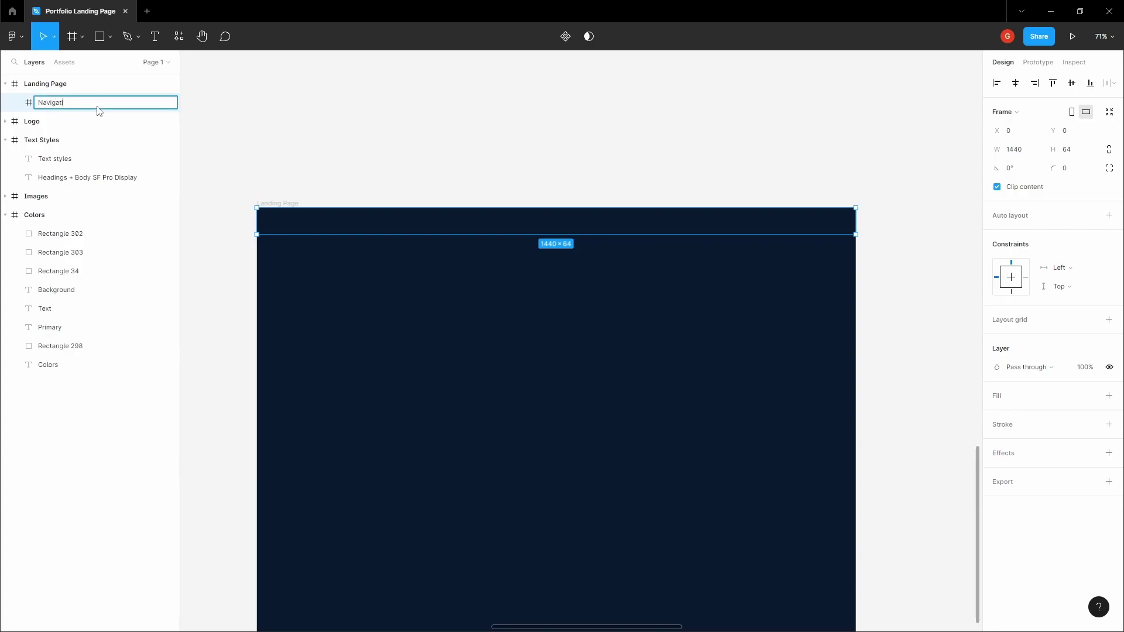
{"action": "type", "text": "avigation"}
{"action": "key", "text": "Return"}
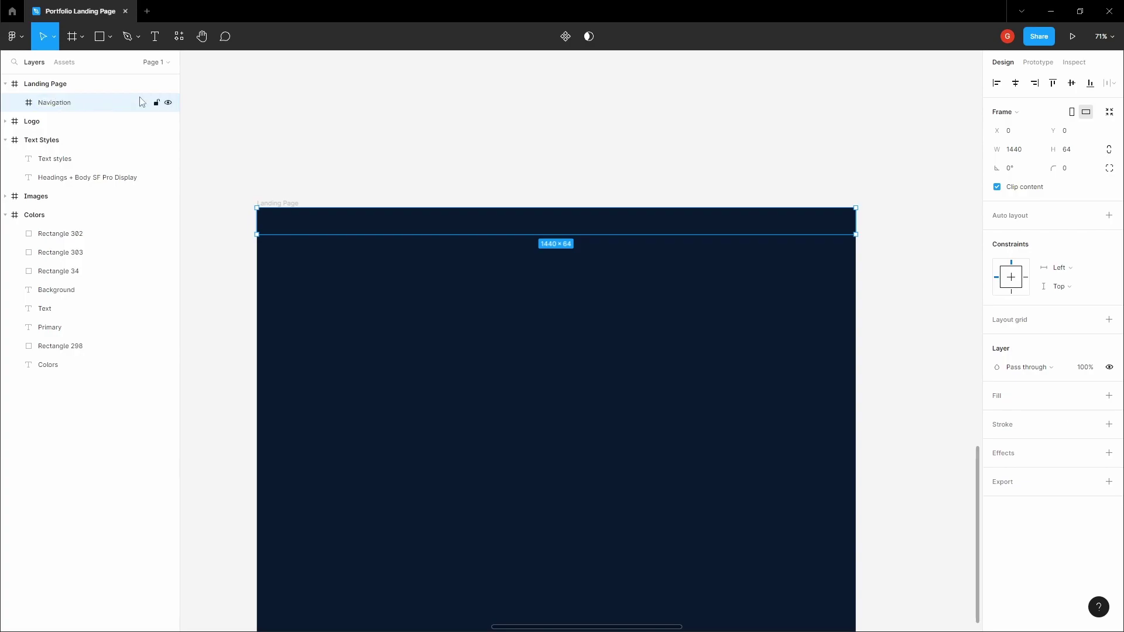
{"action": "left_click", "coordinate": [240, 141]}
Add a layout grid to the Landing Page frame and make it columns.
{"action": "left_click", "coordinate": [288, 204]}
{"action": "left_click", "coordinate": [363, 176]}
{"action": "key", "text": "h"}
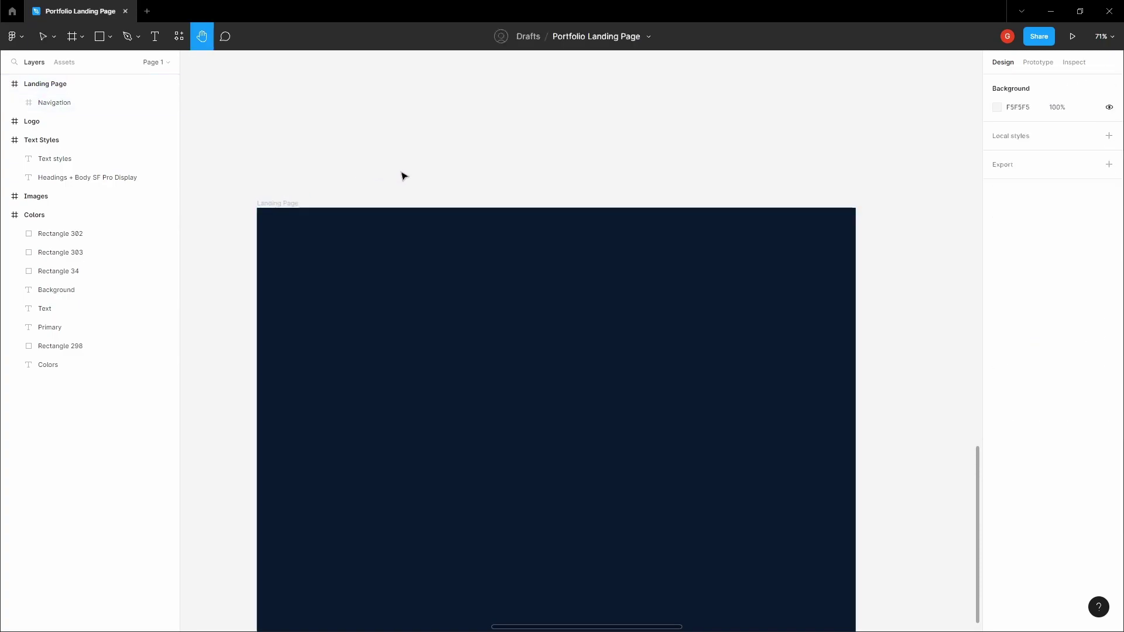
{"action": "left_click_drag", "start_coordinate": [401, 170], "coordinate": [391, 138]}
{"action": "key", "text": "v"}
{"action": "left_click_drag", "start_coordinate": [300, 158], "coordinate": [302, 142]}
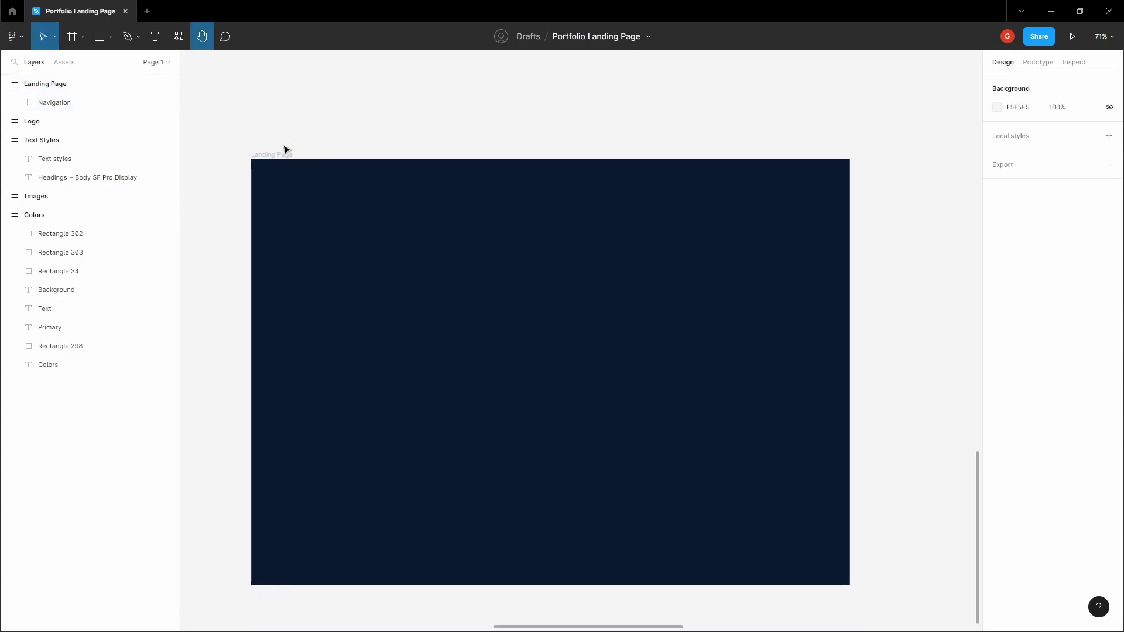
{"action": "left_click", "coordinate": [277, 155]}
{"action": "left_click", "coordinate": [1108, 244]}
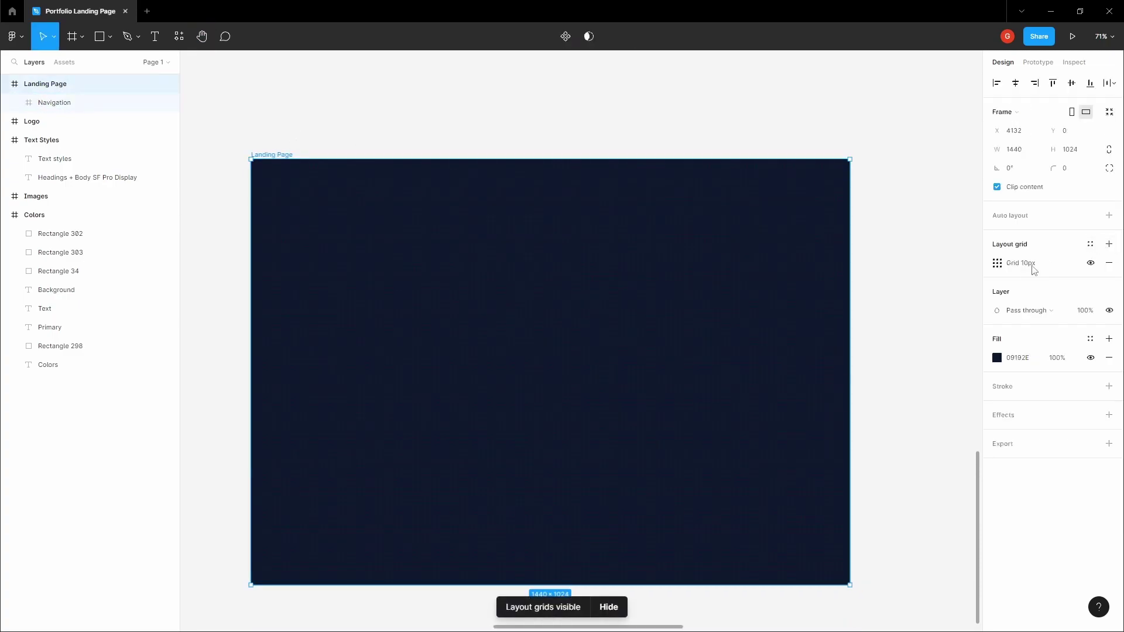
{"action": "left_click", "coordinate": [996, 263]}
{"action": "left_click", "coordinate": [872, 265]}
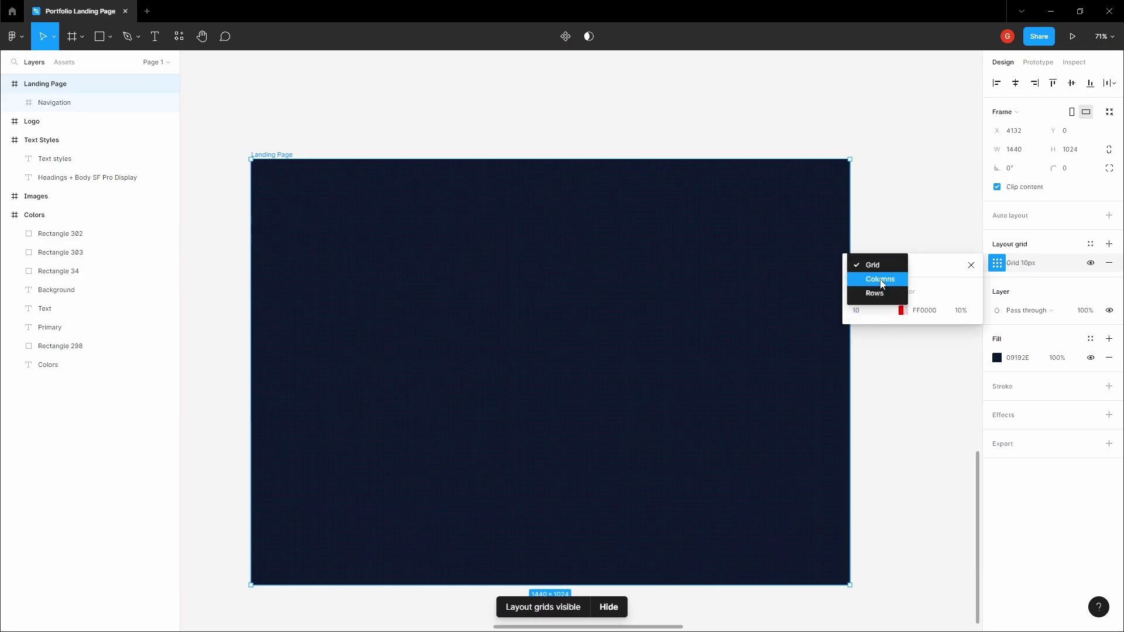
{"action": "left_click", "coordinate": [880, 280]}
Set the column grid gutter to 16 and lighten its colour to pale pink.
{"action": "left_click", "coordinate": [964, 357]}
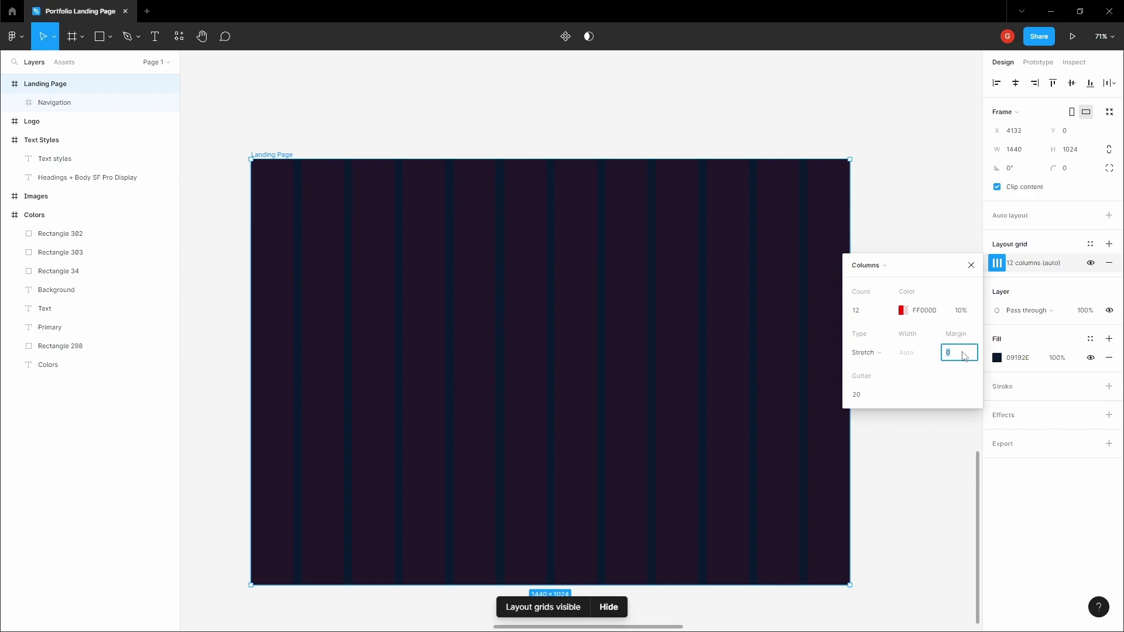
{"action": "left_click", "coordinate": [878, 396]}
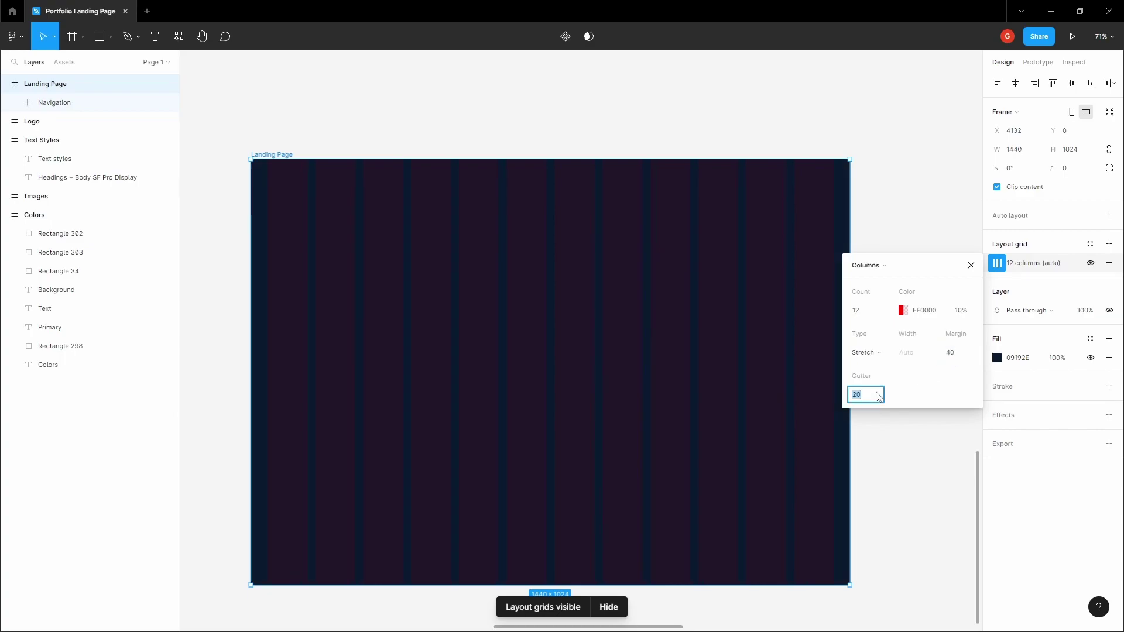
{"action": "type", "text": "16"}
{"action": "left_click", "coordinate": [469, 130]}
{"action": "left_click", "coordinate": [276, 155]}
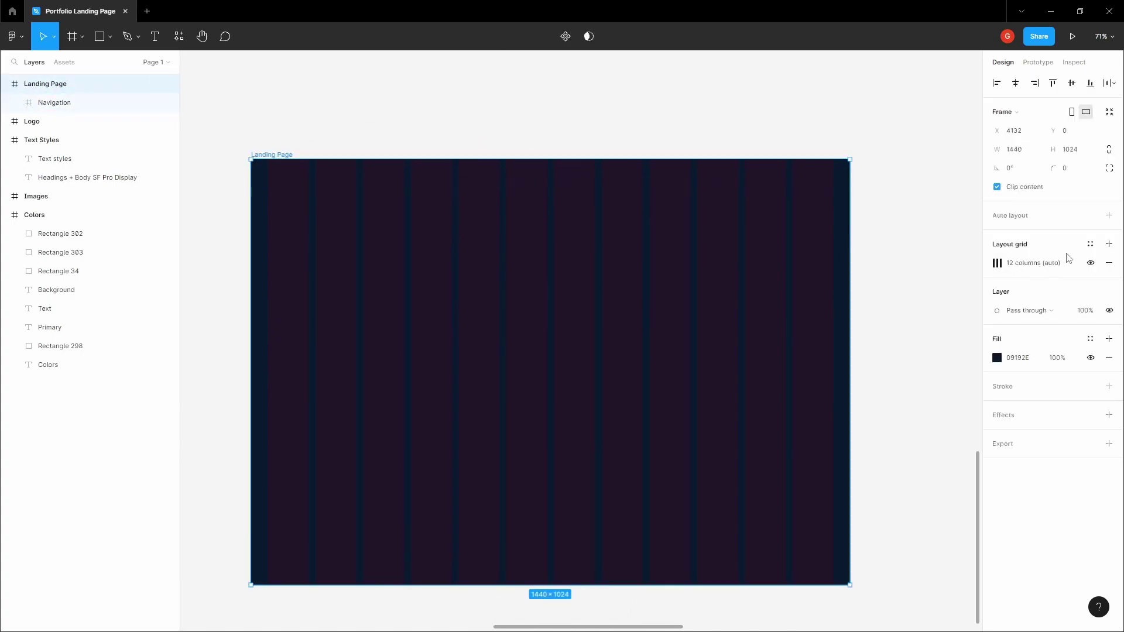
{"action": "left_click", "coordinate": [996, 263]}
{"action": "left_click", "coordinate": [901, 310]}
{"action": "left_click_drag", "start_coordinate": [718, 353], "coordinate": [711, 342]}
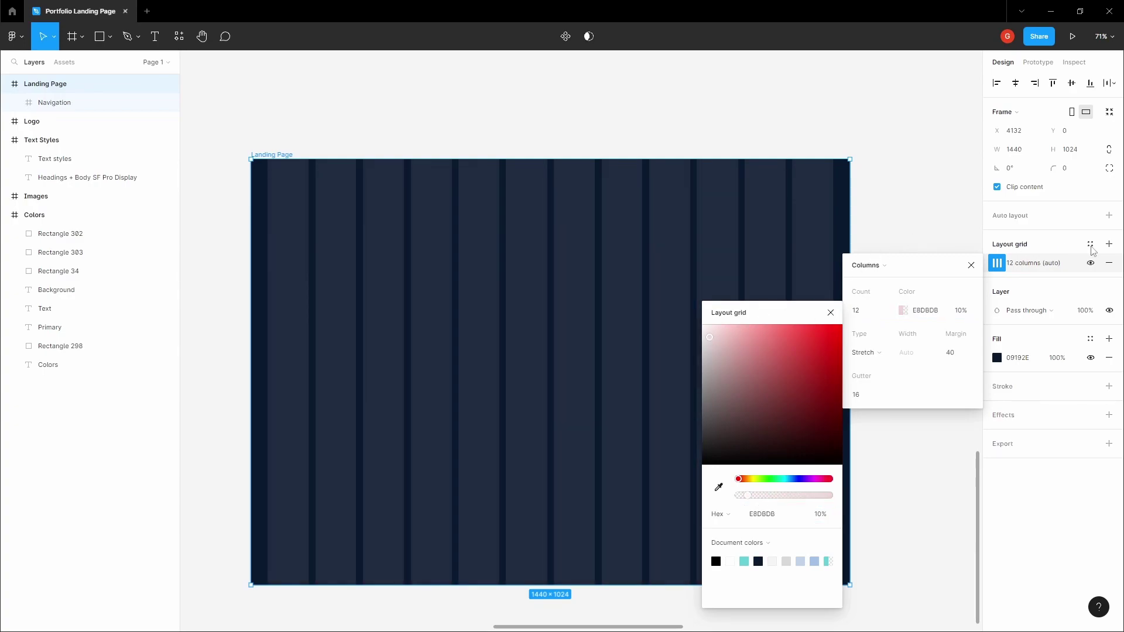
Add a second layout grid as rows with 40 margin and 16 gutter.
{"action": "left_click", "coordinate": [1109, 244]}
{"action": "left_click", "coordinate": [998, 265]}
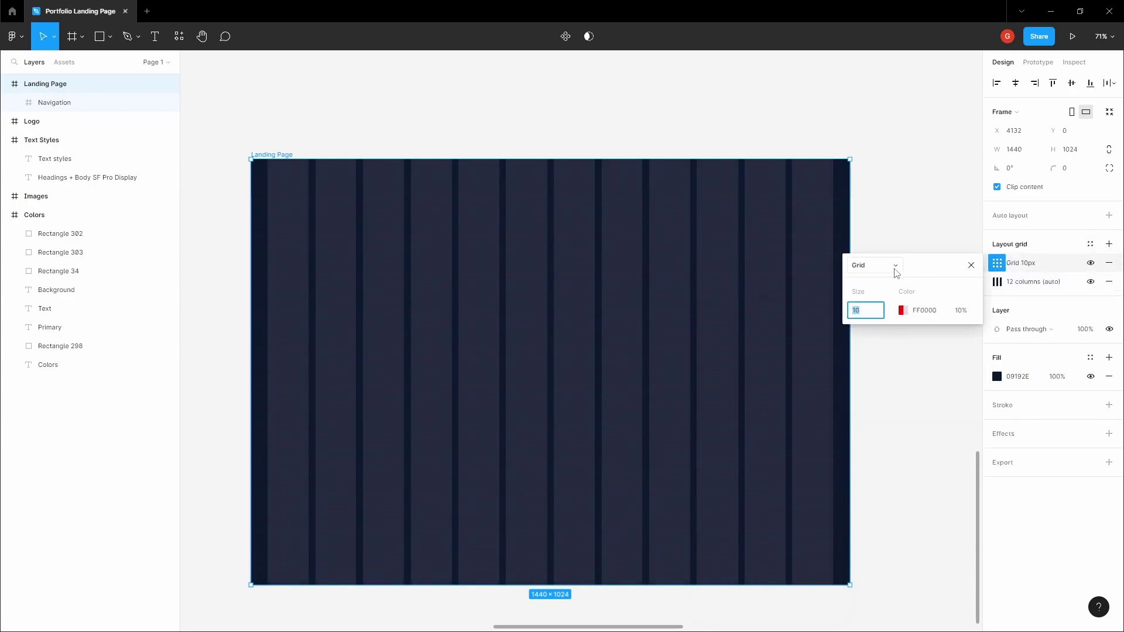
{"action": "left_click", "coordinate": [863, 265]}
{"action": "left_click", "coordinate": [883, 293]}
{"action": "left_click", "coordinate": [960, 353]}
{"action": "left_click", "coordinate": [871, 394]}
{"action": "type", "text": "16"}
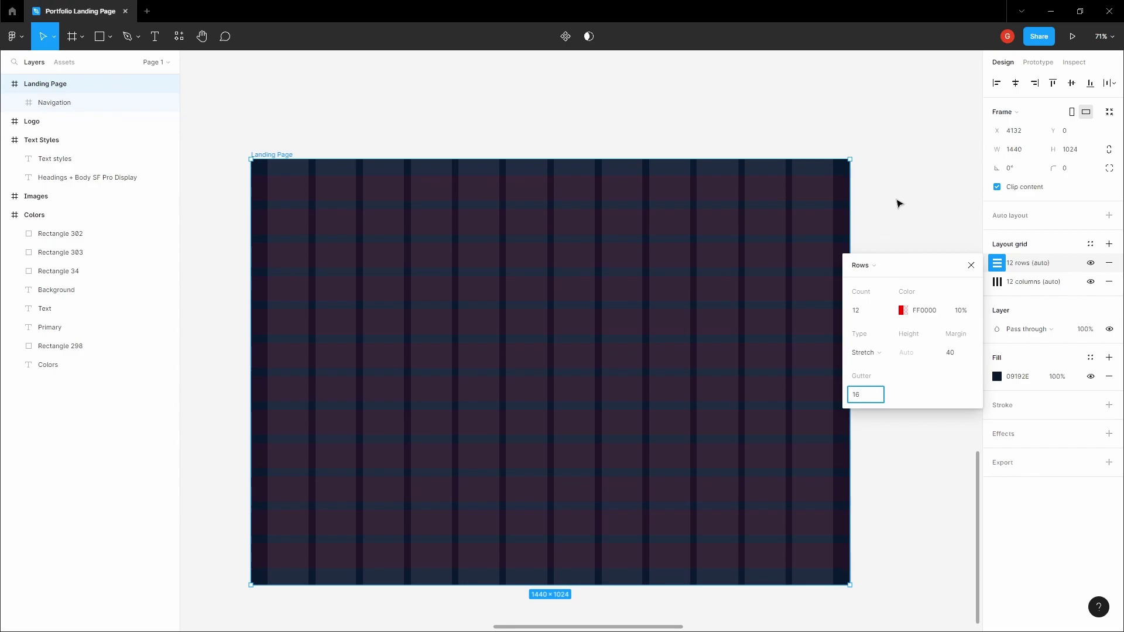
{"action": "left_click", "coordinate": [899, 203]}
Colour the row grid pale green D8EFD7, then hide it.
{"action": "left_click_drag", "start_coordinate": [284, 148], "coordinate": [336, 146]}
{"action": "left_click", "coordinate": [328, 153]}
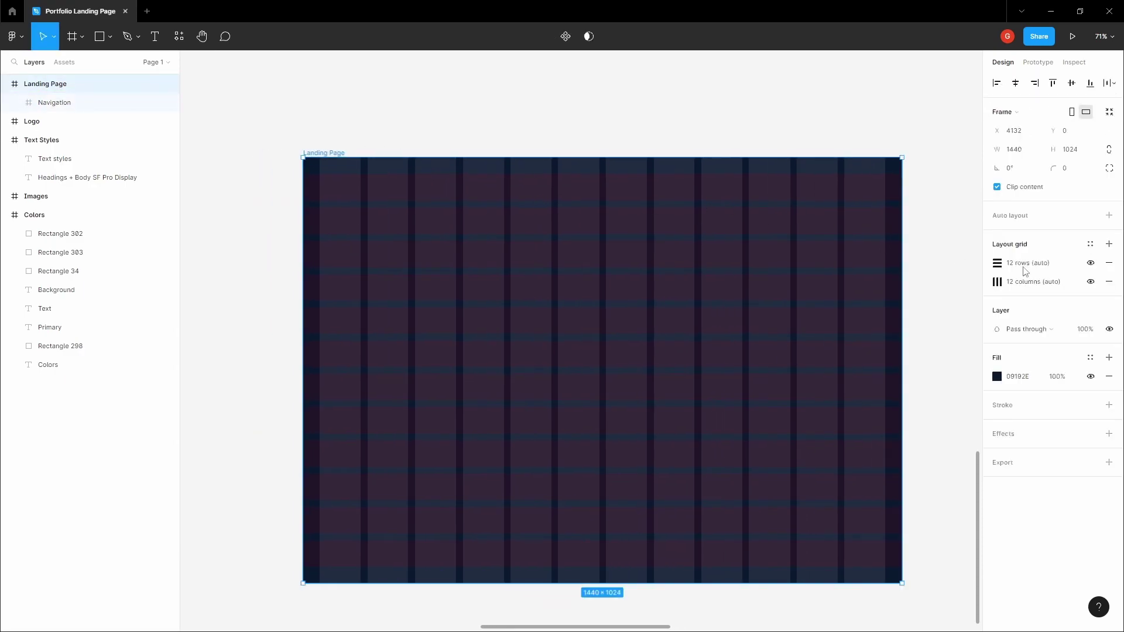
{"action": "left_click", "coordinate": [996, 262]}
{"action": "left_click", "coordinate": [902, 310]}
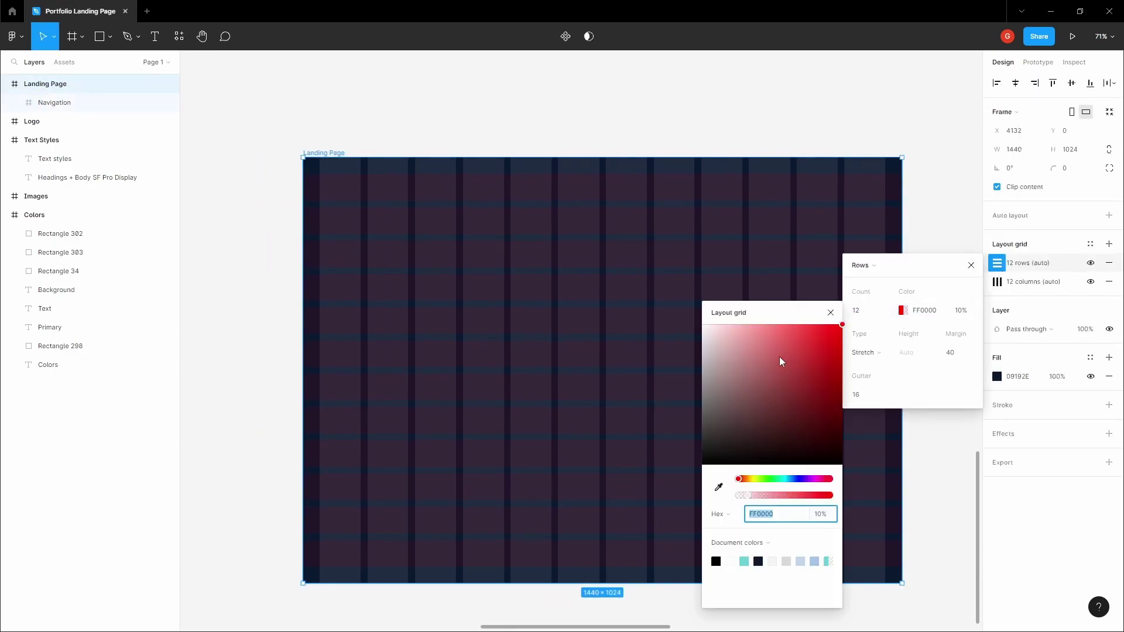
{"action": "left_click", "coordinate": [768, 479]}
{"action": "left_click_drag", "start_coordinate": [729, 348], "coordinate": [718, 337]}
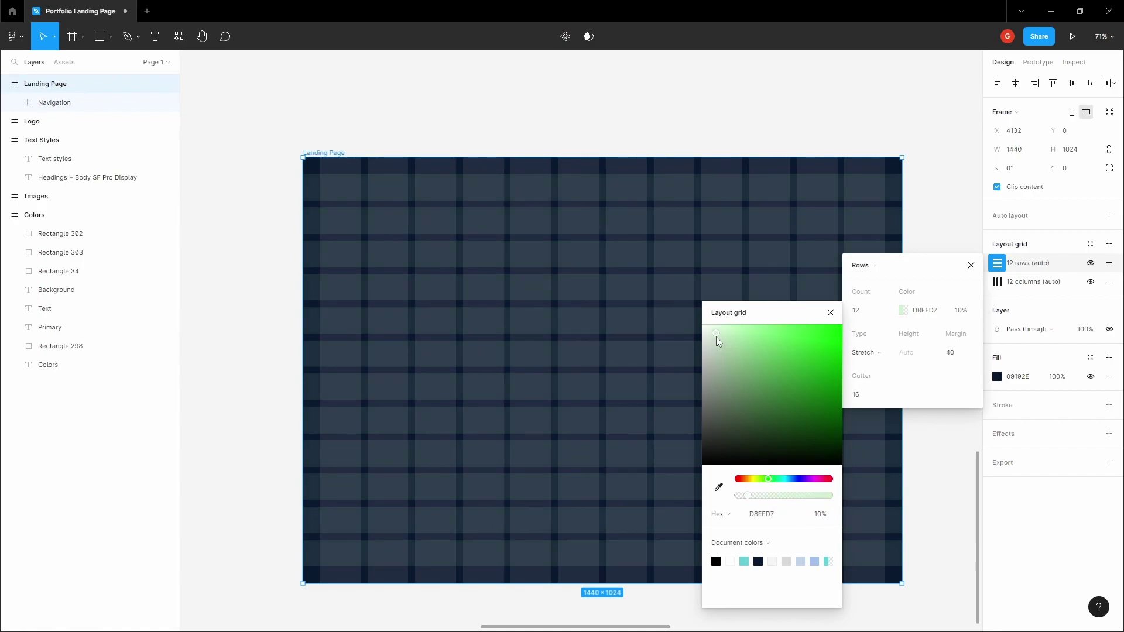
{"action": "left_click", "coordinate": [477, 113]}
{"action": "scroll", "coordinate": [409, 141], "scroll_direction": "left", "scroll_amount": 2}
{"action": "left_click", "coordinate": [361, 156]}
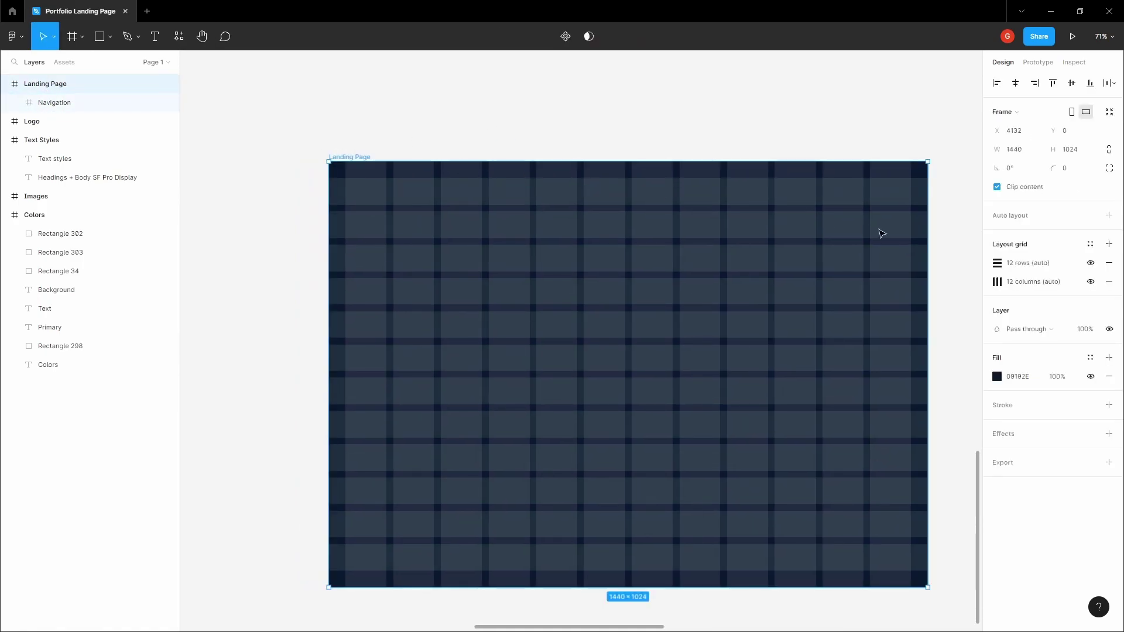
{"action": "left_click", "coordinate": [1090, 263]}
Copy the Timmo. logo vector from the Logo frame.
{"action": "left_click", "coordinate": [617, 78]}
{"action": "key", "text": "h"}
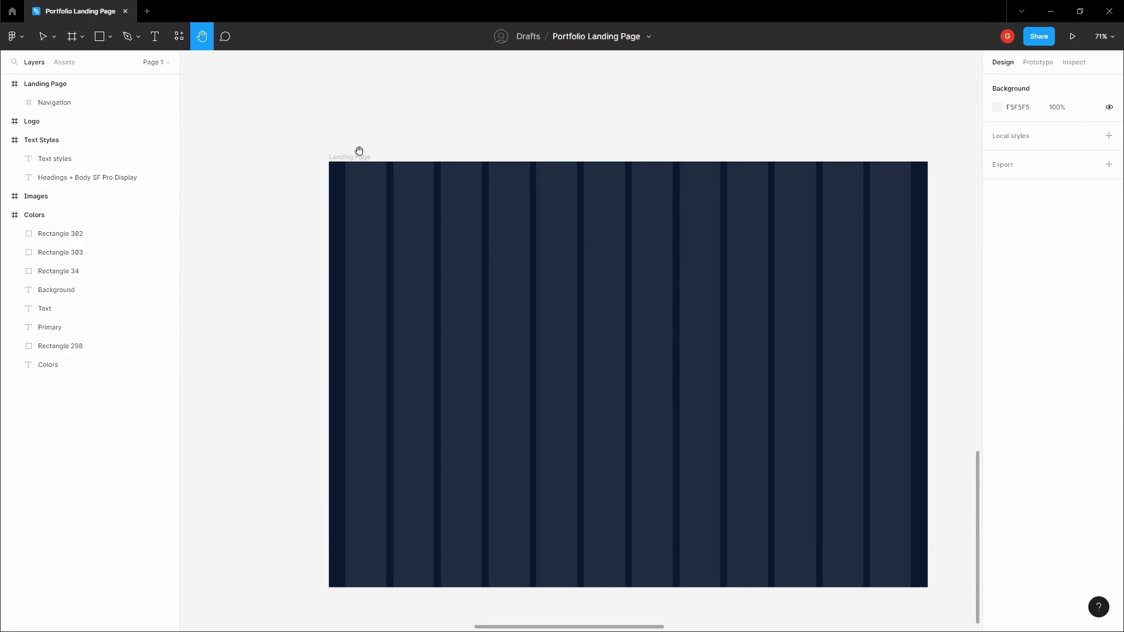
{"action": "scroll", "coordinate": [378, 120], "scroll_direction": "left", "scroll_amount": 3}
{"action": "left_click", "coordinate": [54, 102]}
{"action": "scroll", "coordinate": [499, 150], "scroll_direction": "down", "scroll_amount": 5}
{"action": "left_click_drag", "start_coordinate": [443, 117], "coordinate": [543, 286]}
{"action": "scroll", "coordinate": [549, 267], "scroll_direction": "up", "scroll_amount": 4}
{"action": "scroll", "coordinate": [548, 267], "scroll_direction": "left", "scroll_amount": 4}
{"action": "scroll", "coordinate": [554, 248], "scroll_direction": "up", "scroll_amount": 4}
{"action": "left_click", "coordinate": [432, 234]}
{"action": "right_click", "coordinate": [431, 234]}
{"action": "key", "text": "Escape"}
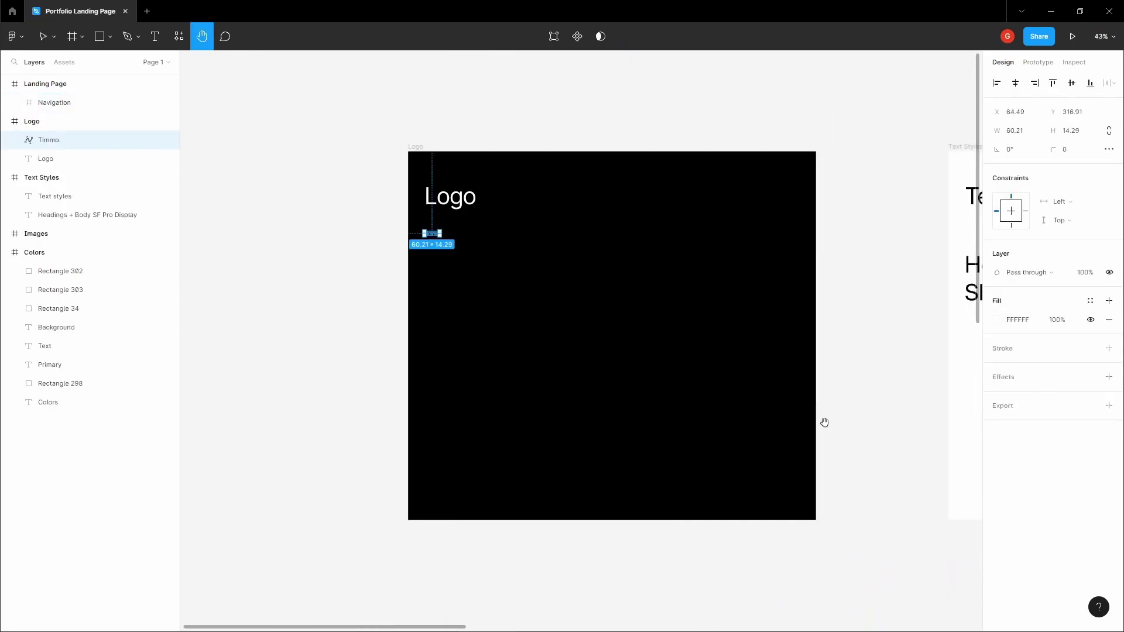
Paste the logo into the Navigation frame and position it at X 40.
{"action": "scroll", "coordinate": [831, 424], "scroll_direction": "right", "scroll_amount": 3}
{"action": "scroll", "coordinate": [702, 316], "scroll_direction": "down", "scroll_amount": 3}
{"action": "scroll", "coordinate": [612, 311], "scroll_direction": "up", "scroll_amount": 5}
{"action": "key", "text": "v"}
{"action": "left_click", "coordinate": [637, 301]}
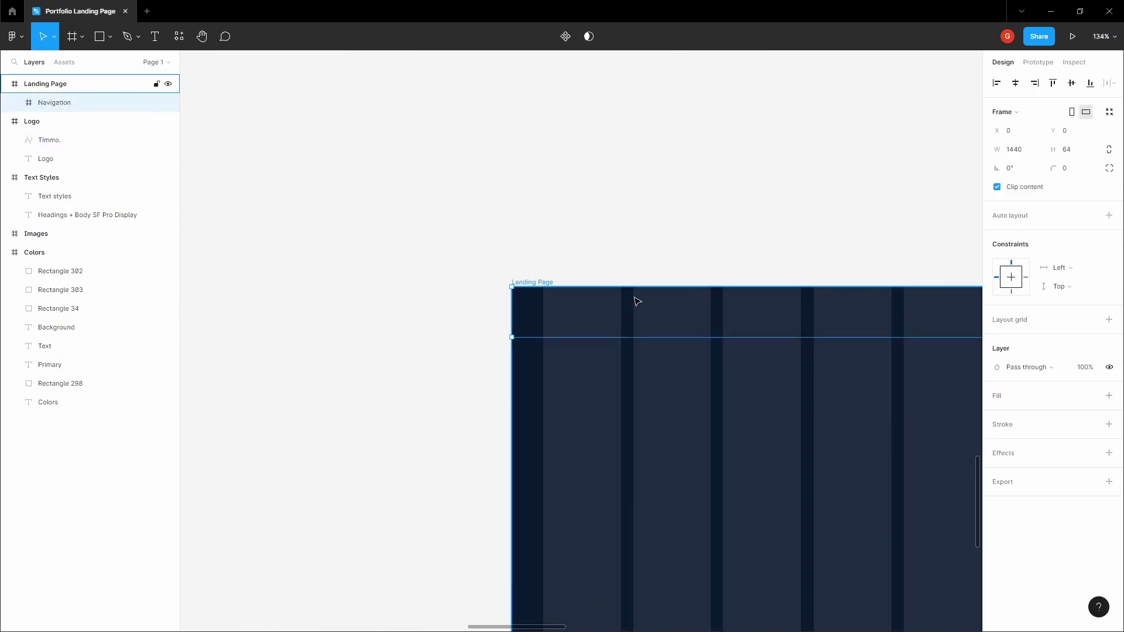
{"action": "key", "text": "ctrl+v"}
{"action": "key", "text": "shift+2"}
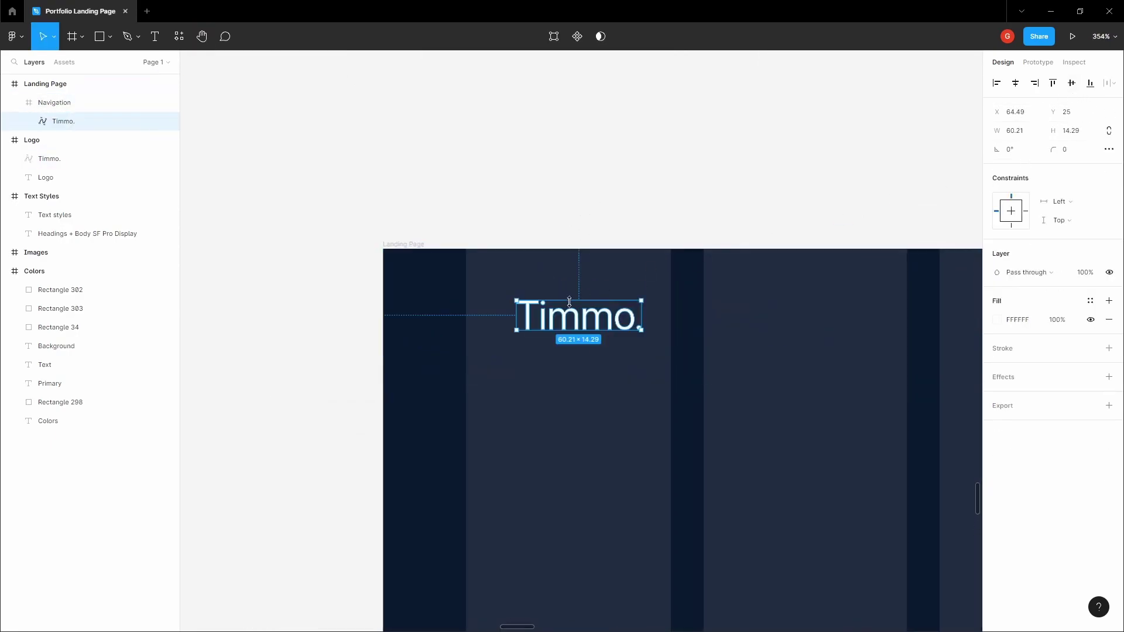
{"action": "left_click_drag", "start_coordinate": [570, 302], "coordinate": [519, 302]}
{"action": "scroll", "coordinate": [492, 312], "scroll_direction": "up", "scroll_amount": 5}
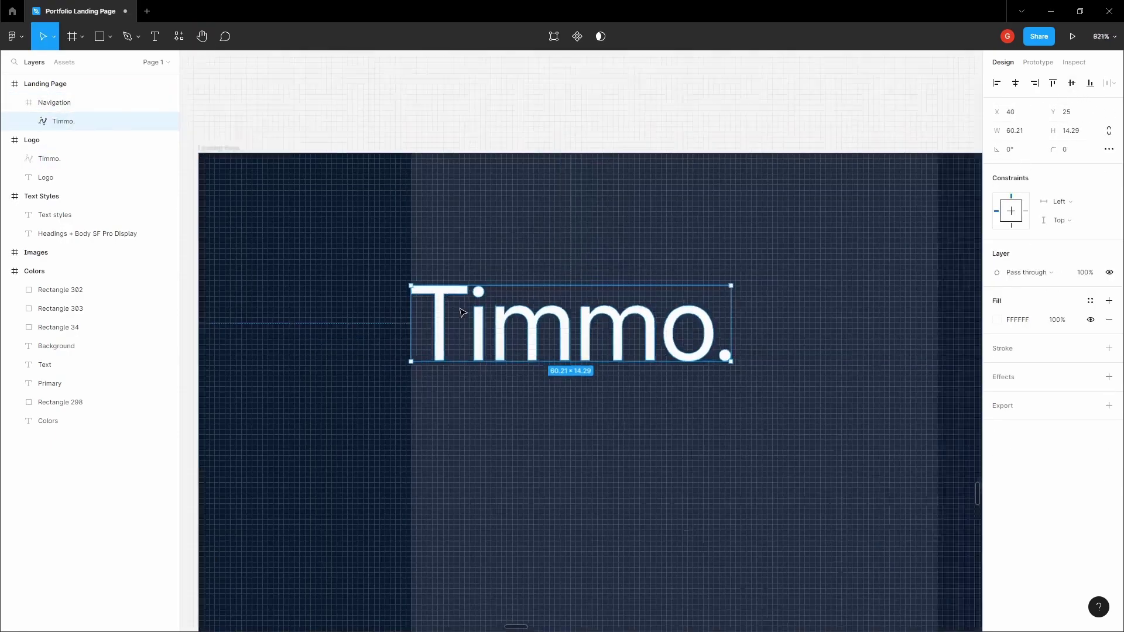
{"action": "scroll", "coordinate": [463, 312], "scroll_direction": "down", "scroll_amount": 10}
{"action": "left_click", "coordinate": [509, 188]}
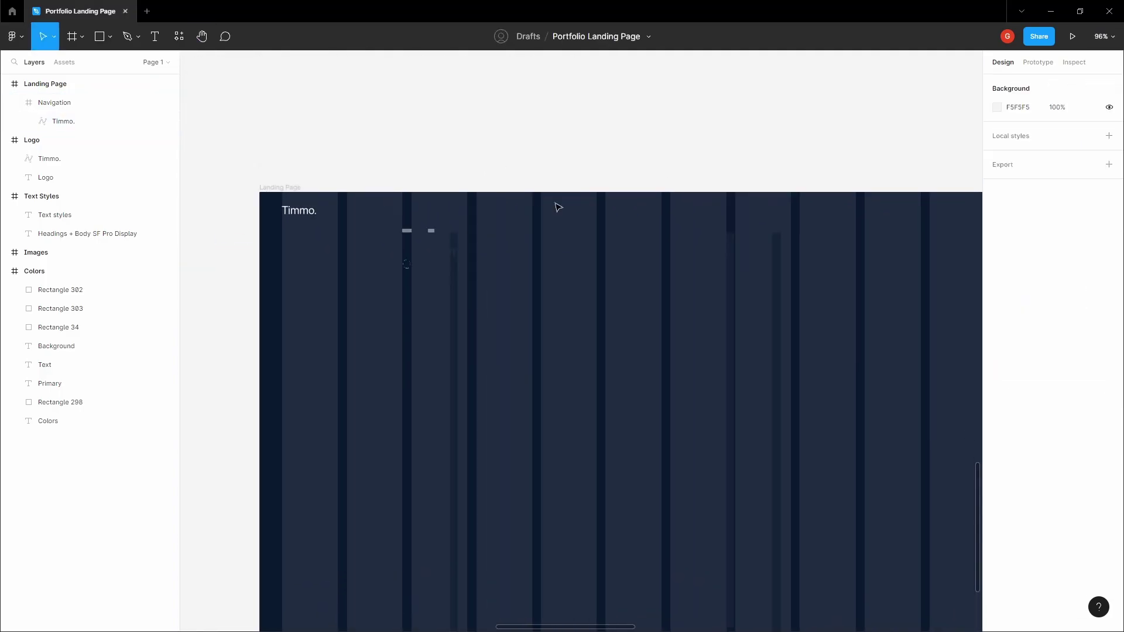
Place a new text layer in the top-right area of the Navigation frame.
{"action": "left_click", "coordinate": [570, 213]}
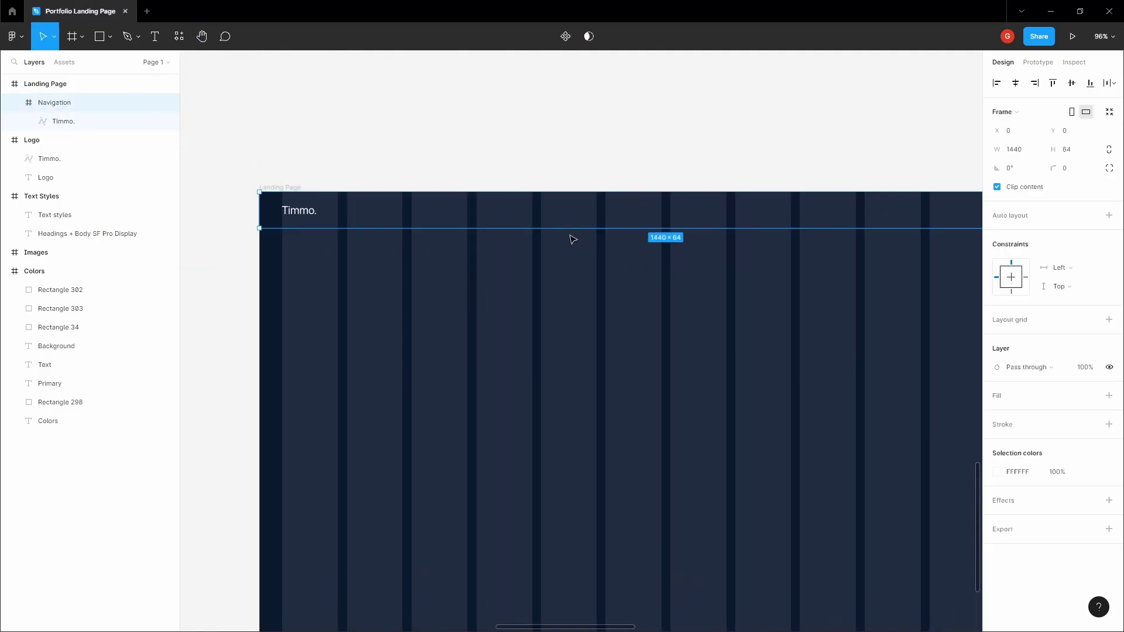
{"action": "key", "text": "space"}
{"action": "scroll", "coordinate": [642, 146], "scroll_direction": "right", "scroll_amount": 3}
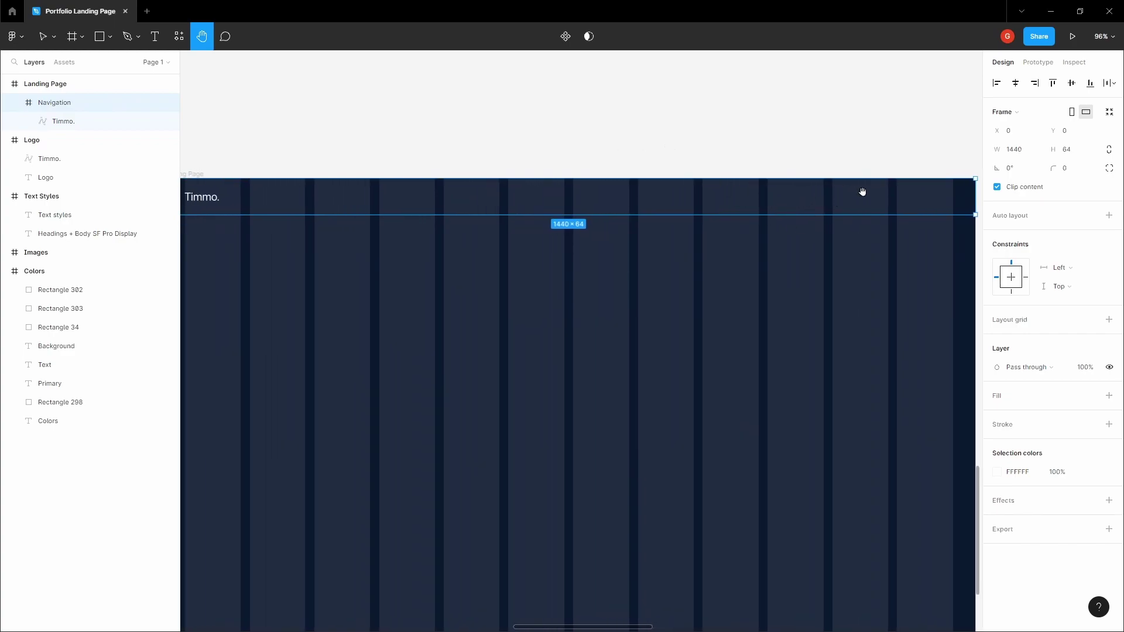
{"action": "scroll", "coordinate": [879, 199], "scroll_direction": "up", "scroll_amount": 3}
{"action": "key", "text": "t"}
{"action": "scroll", "coordinate": [732, 216], "scroll_direction": "up", "scroll_amount": 3}
{"action": "left_click", "coordinate": [730, 218]}
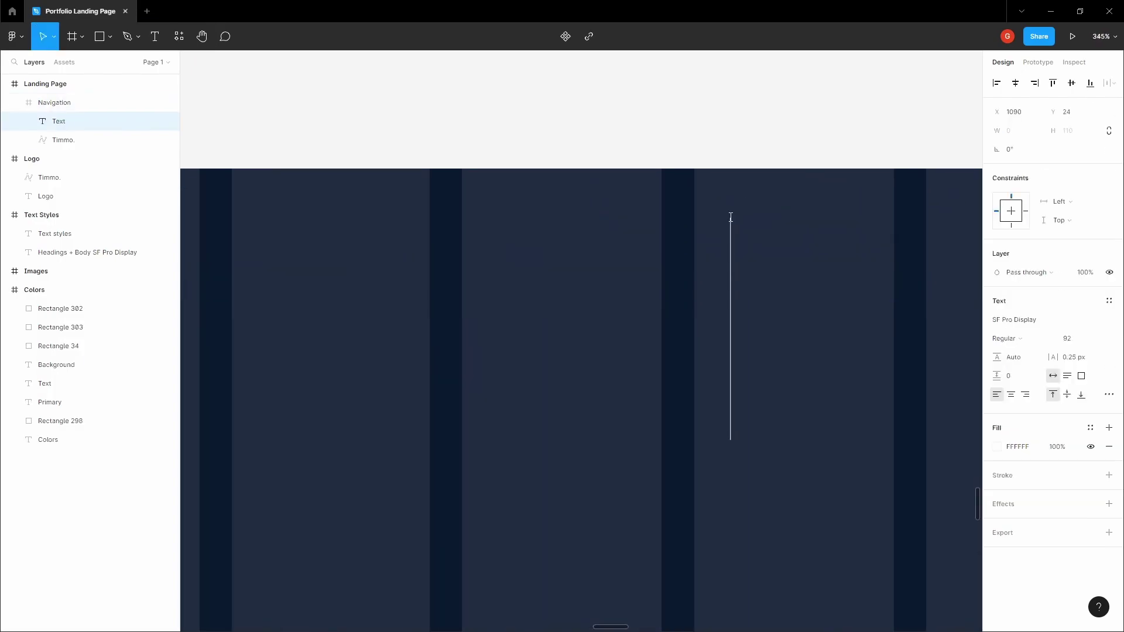
{"action": "key", "text": "Escape"}
{"action": "scroll", "coordinate": [722, 183], "scroll_direction": "up", "scroll_amount": 2}
{"action": "key", "text": "t"}
{"action": "key", "text": "Escape"}
{"action": "left_click", "coordinate": [727, 191]}
{"action": "scroll", "coordinate": [719, 183], "scroll_direction": "up", "scroll_amount": 1}
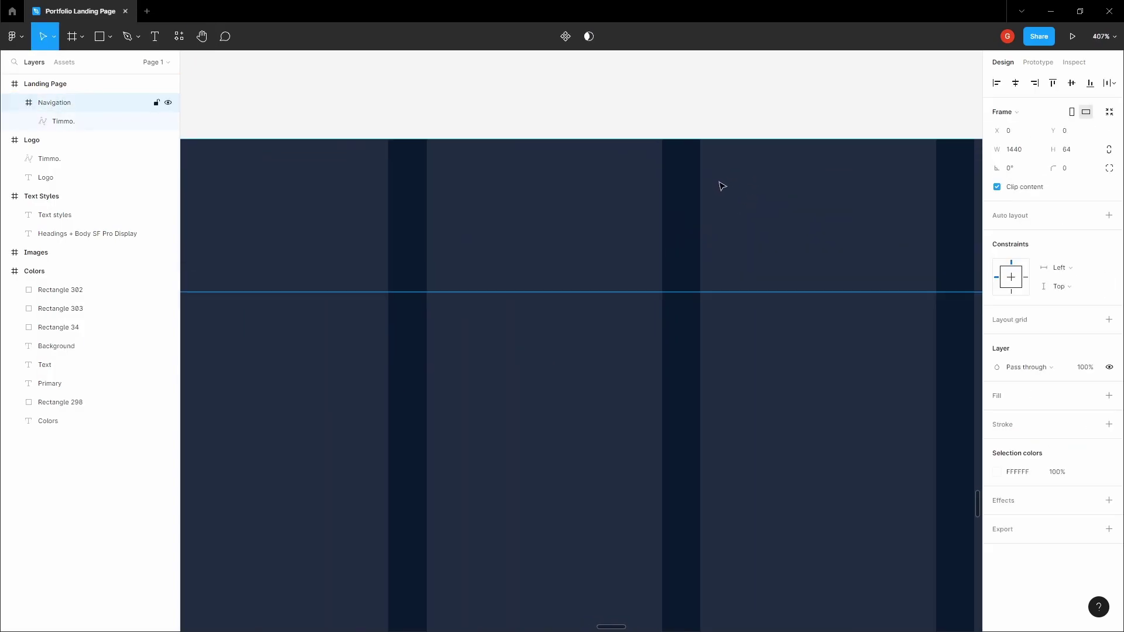
{"action": "left_click", "coordinate": [719, 183]}
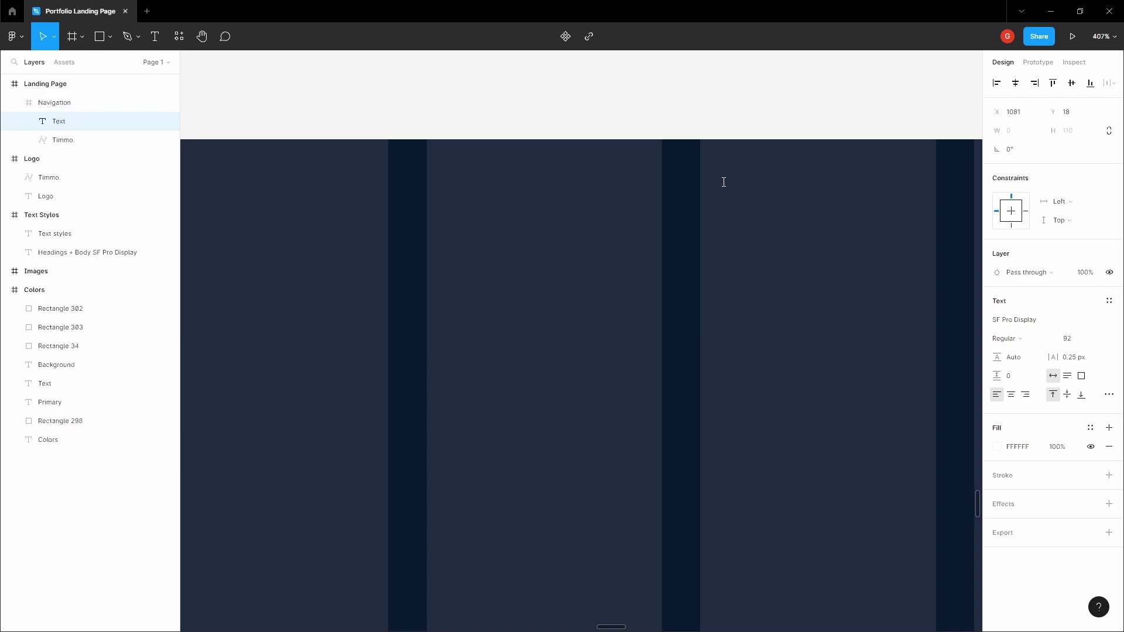
Type 01 and set the label's font size to 16.
{"action": "type", "text": "01"}
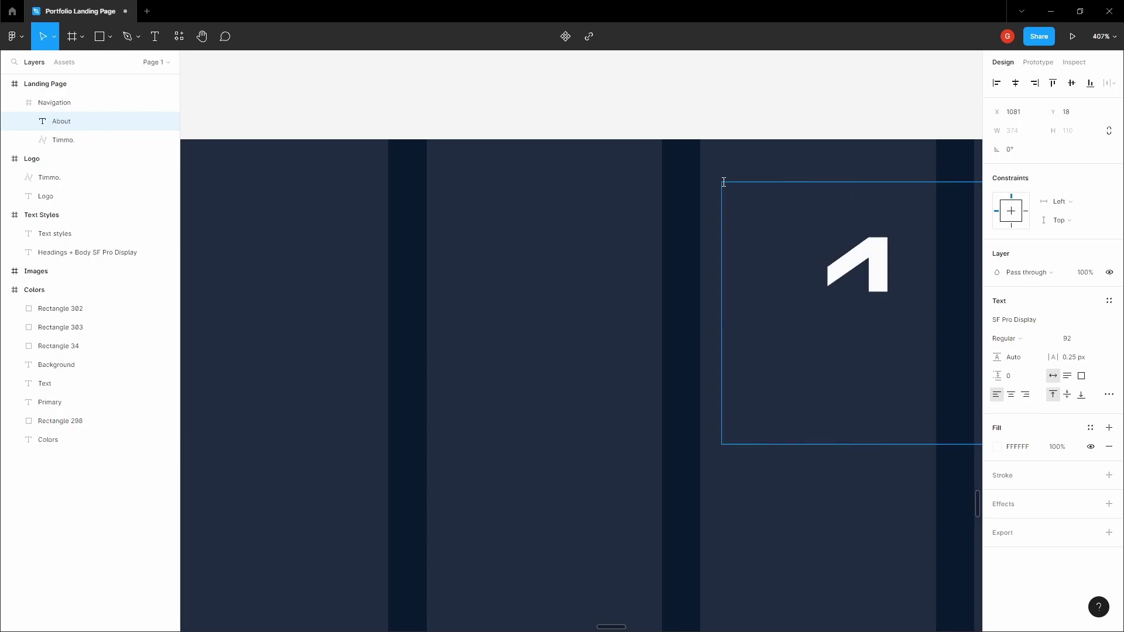
{"action": "scroll", "coordinate": [723, 182], "scroll_direction": "down", "scroll_amount": 5}
{"action": "scroll", "coordinate": [771, 208], "scroll_direction": "down", "scroll_amount": 5}
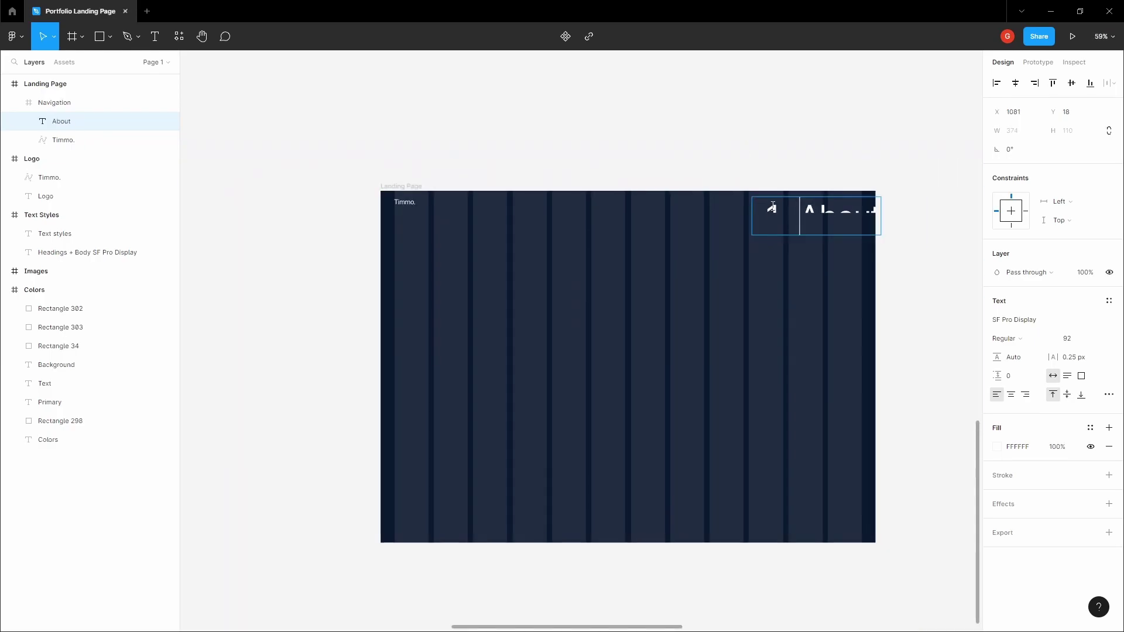
{"action": "key", "text": "Escape"}
{"action": "left_click", "coordinate": [1096, 338]}
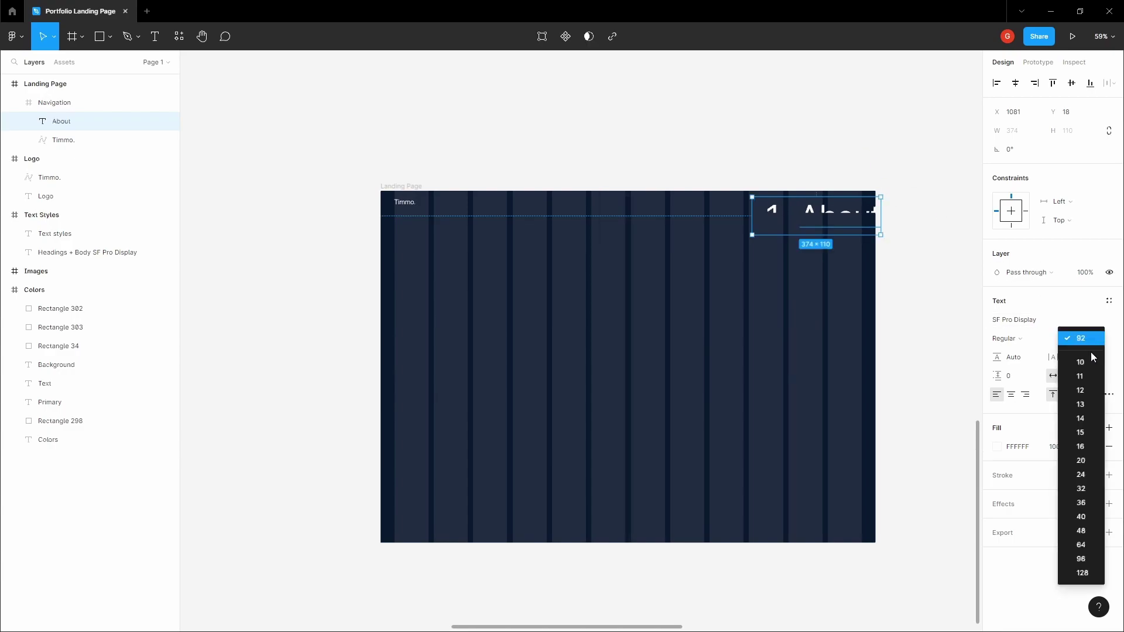
{"action": "left_click", "coordinate": [1085, 448]}
Complete the label as '01. About', undoing the automatic numbered-list marker.
{"action": "scroll", "coordinate": [822, 218], "scroll_direction": "up", "scroll_amount": 10}
{"action": "double_click", "coordinate": [775, 170]}
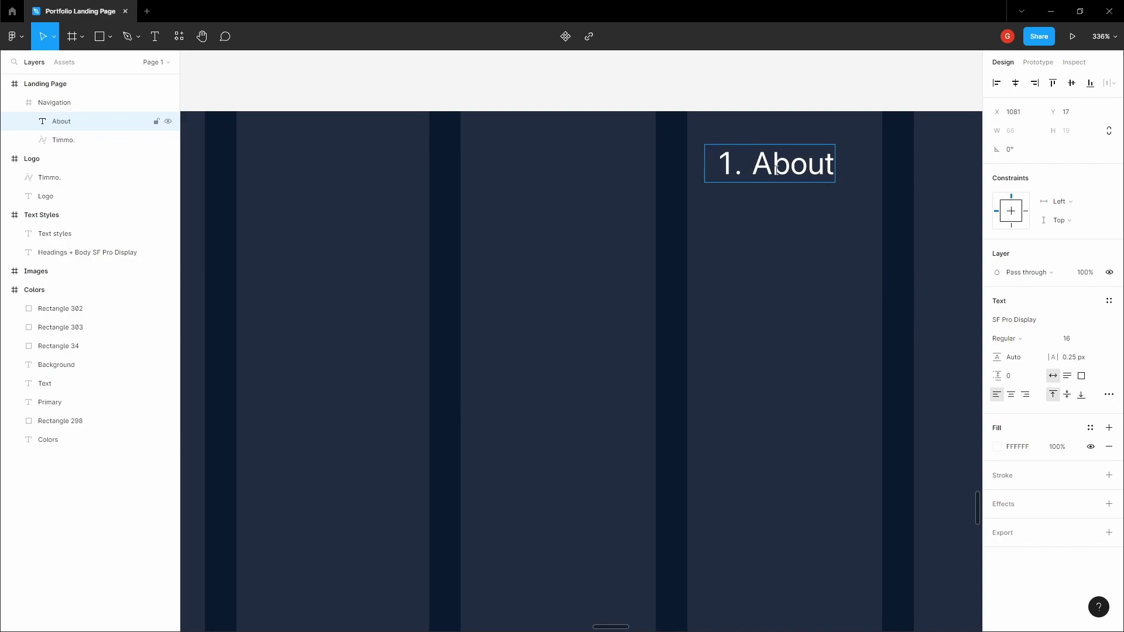
{"action": "key", "text": "BackSpace"}
{"action": "type", "text": "01."}
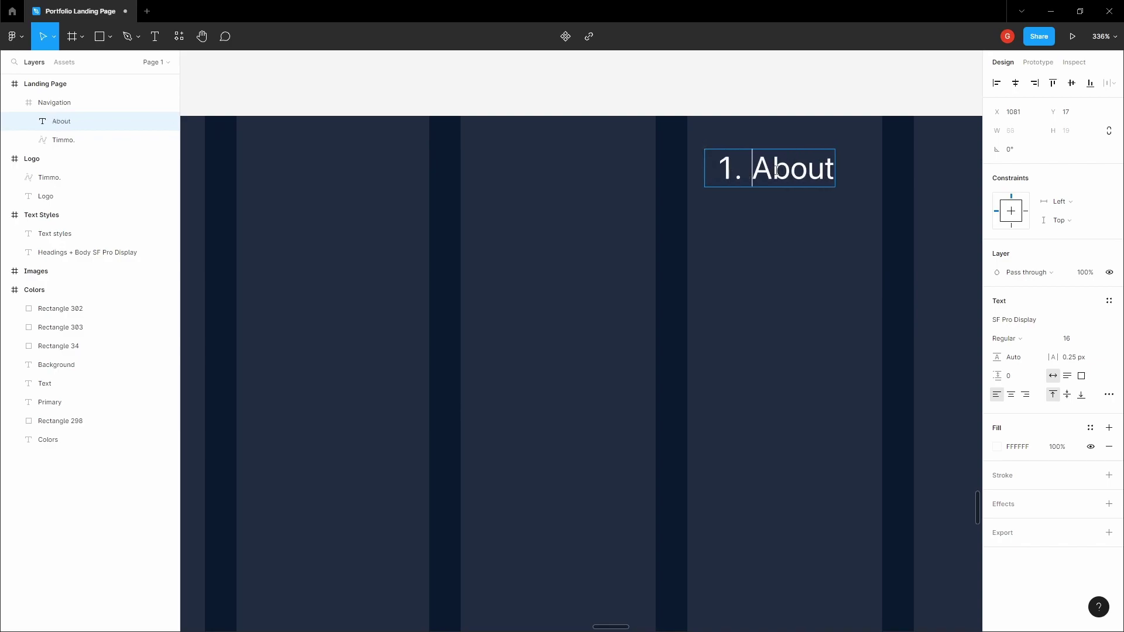
{"action": "key", "text": "ctrl+z"}
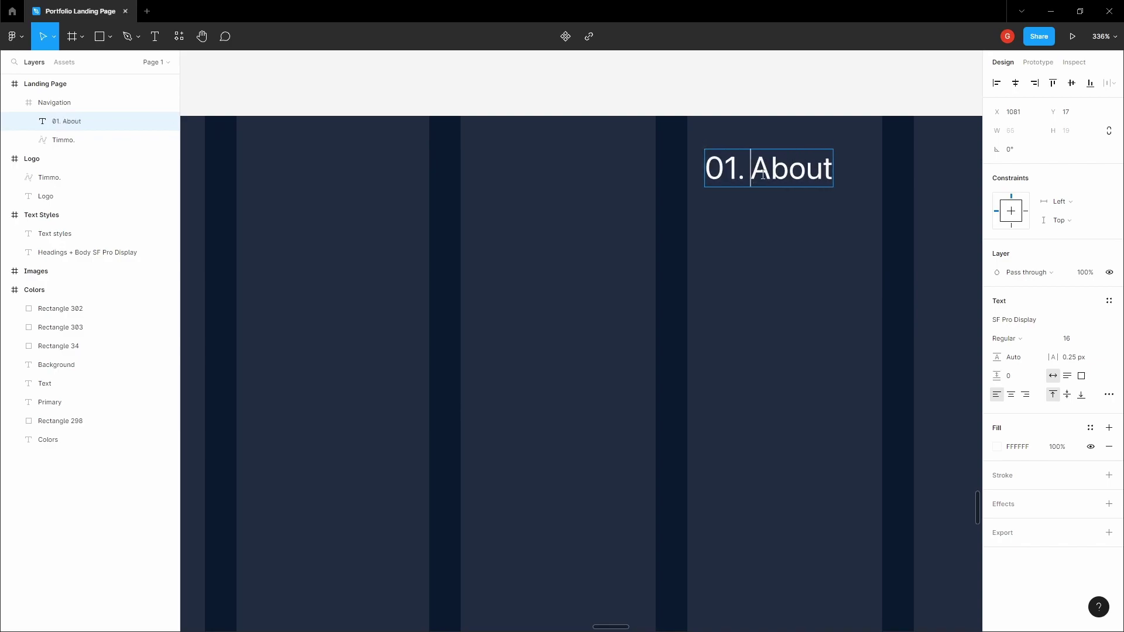
{"action": "left_click", "coordinate": [764, 87]}
{"action": "left_click_drag", "start_coordinate": [763, 87], "coordinate": [656, 121]}
{"action": "left_click", "coordinate": [659, 206]}
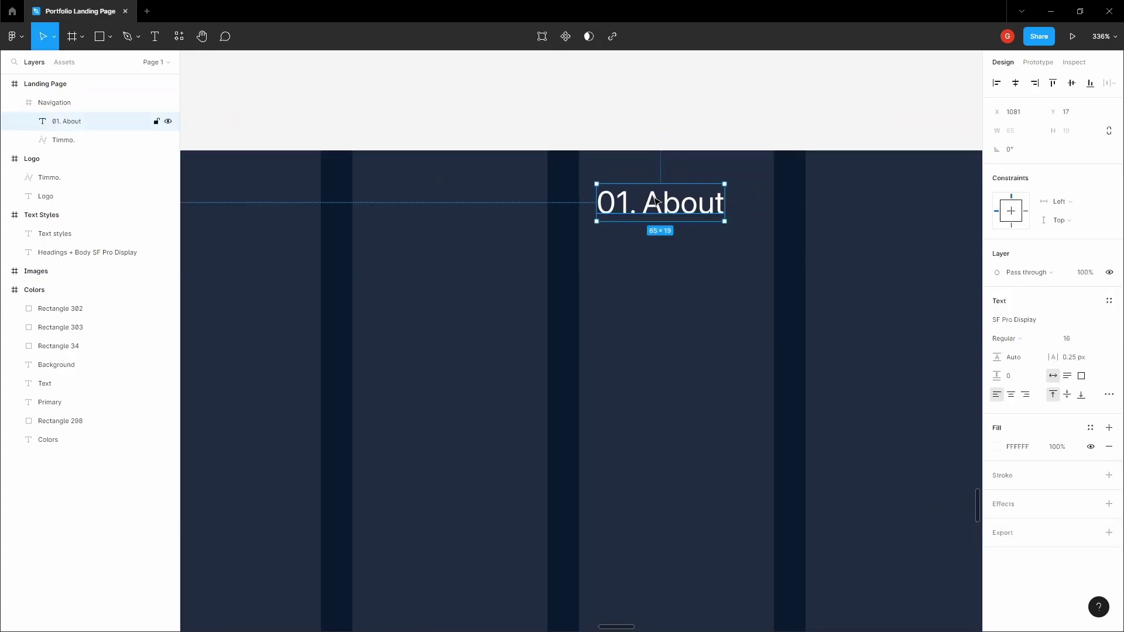
{"action": "key", "text": "h"}
{"action": "scroll", "coordinate": [639, 210], "scroll_direction": "up", "scroll_amount": 3}
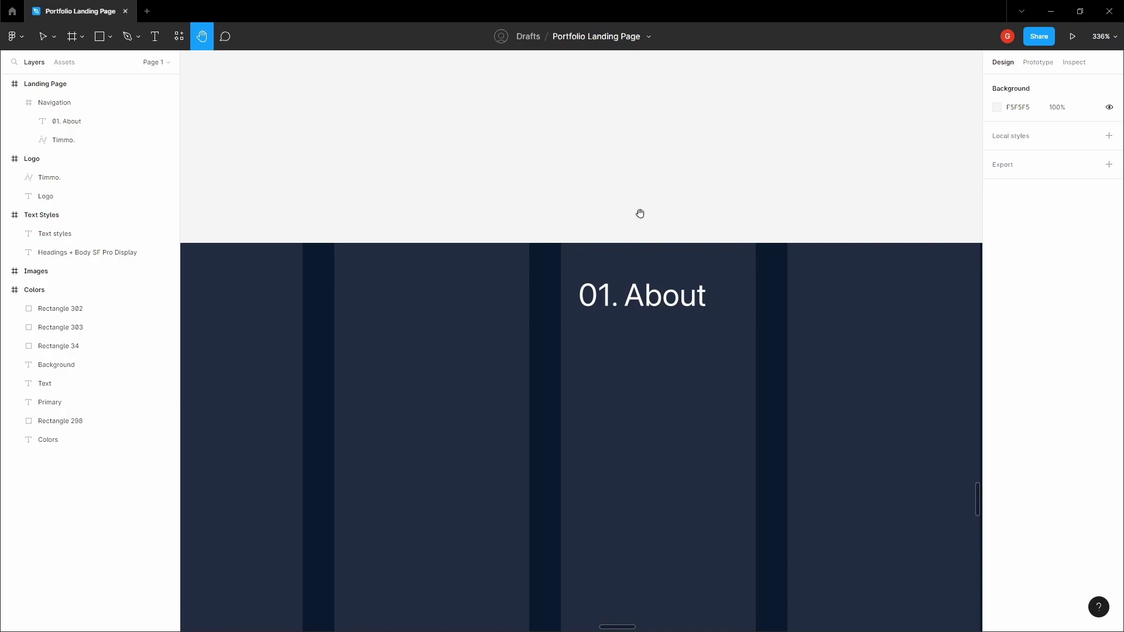
Check the teal Primary colour swatch, then bring the Landing Page back into view.
{"action": "left_click", "coordinate": [646, 301], "text": "ctrl"}
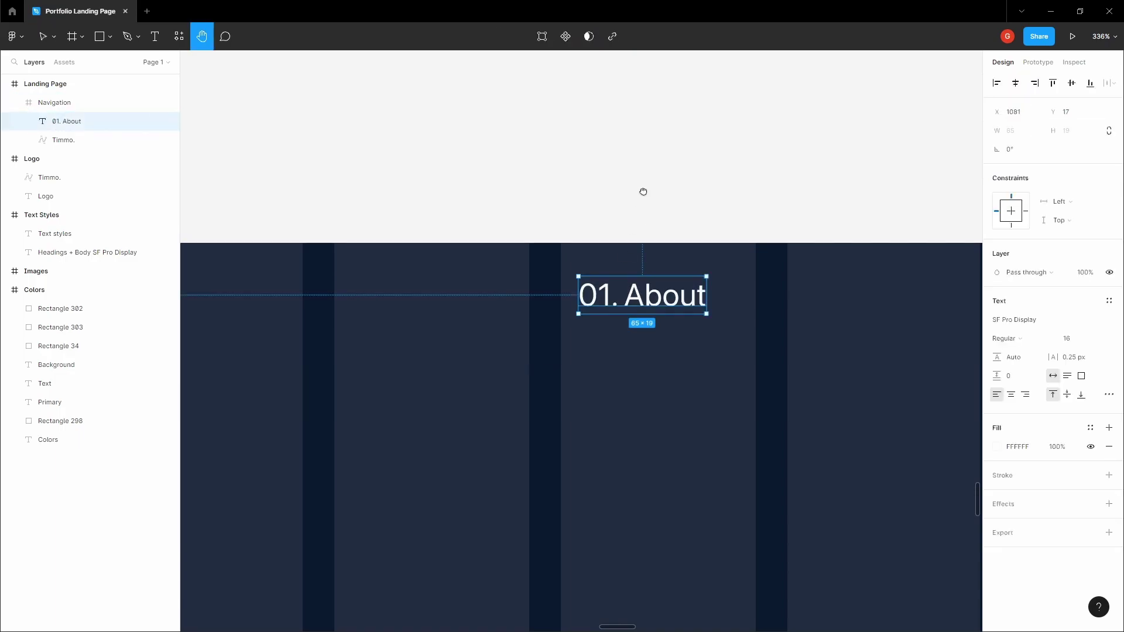
{"action": "scroll", "coordinate": [643, 191], "scroll_direction": "down", "scroll_amount": 10}
{"action": "scroll", "coordinate": [665, 353], "scroll_direction": "up", "scroll_amount": 5}
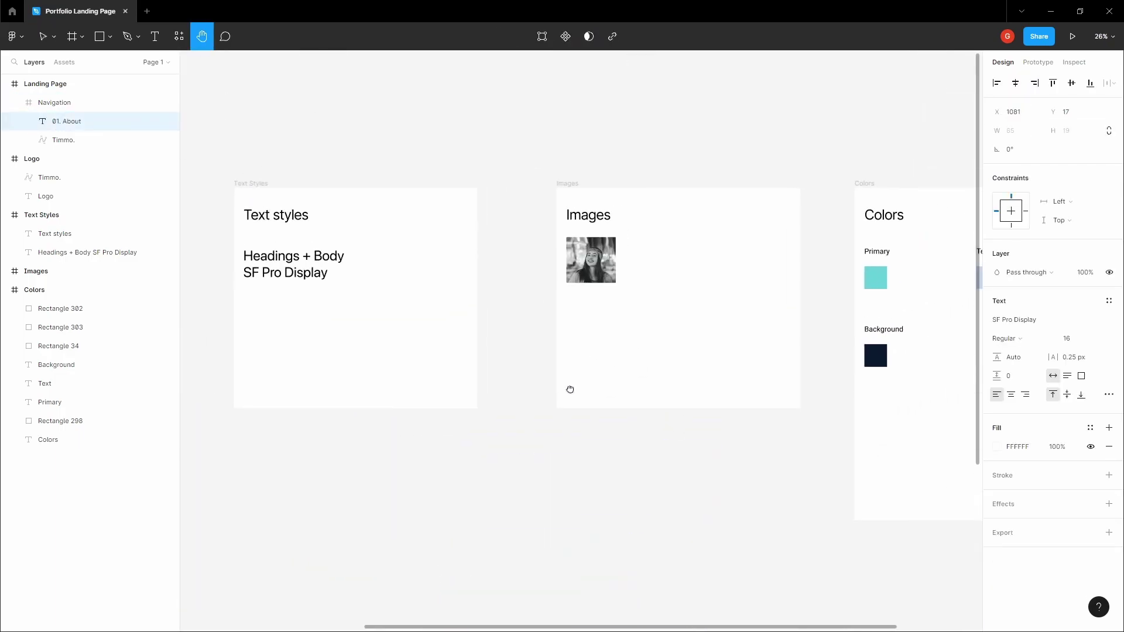
{"action": "scroll", "coordinate": [798, 326], "scroll_direction": "right", "scroll_amount": 3}
{"action": "scroll", "coordinate": [730, 336], "scroll_direction": "up", "scroll_amount": 3}
{"action": "key", "text": "v"}
{"action": "left_click", "coordinate": [718, 336]}
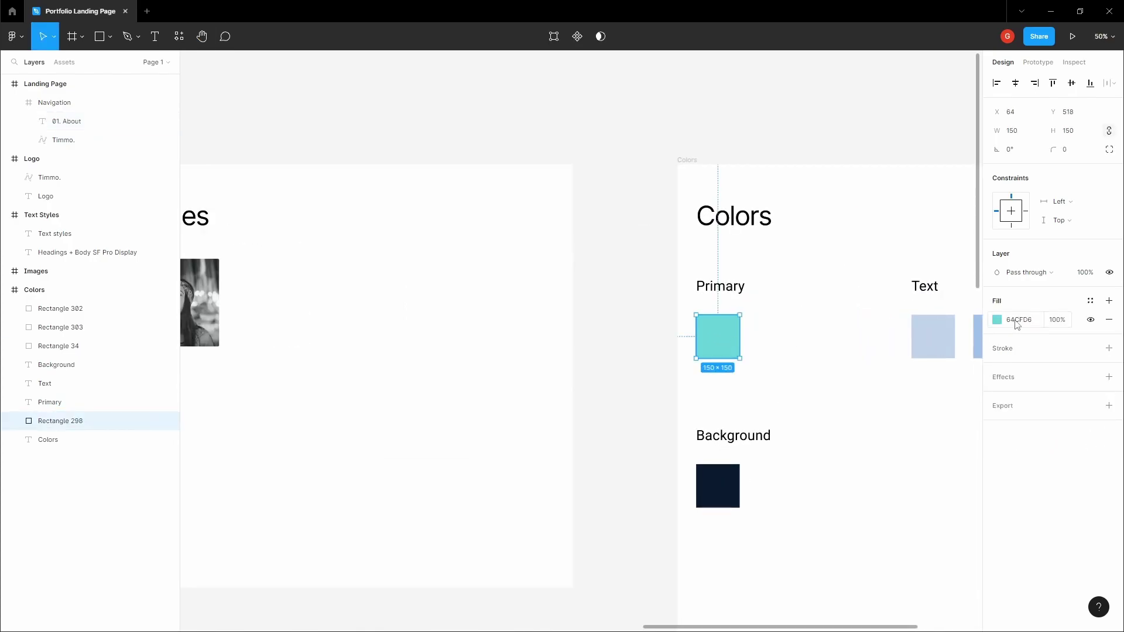
{"action": "key", "text": "Escape"}
{"action": "key", "text": "h"}
{"action": "left_click_drag", "start_coordinate": [652, 458], "coordinate": [647, 265]}
{"action": "scroll", "coordinate": [670, 383], "scroll_direction": "down", "scroll_amount": 5}
{"action": "scroll", "coordinate": [663, 291], "scroll_direction": "up", "scroll_amount": 6}
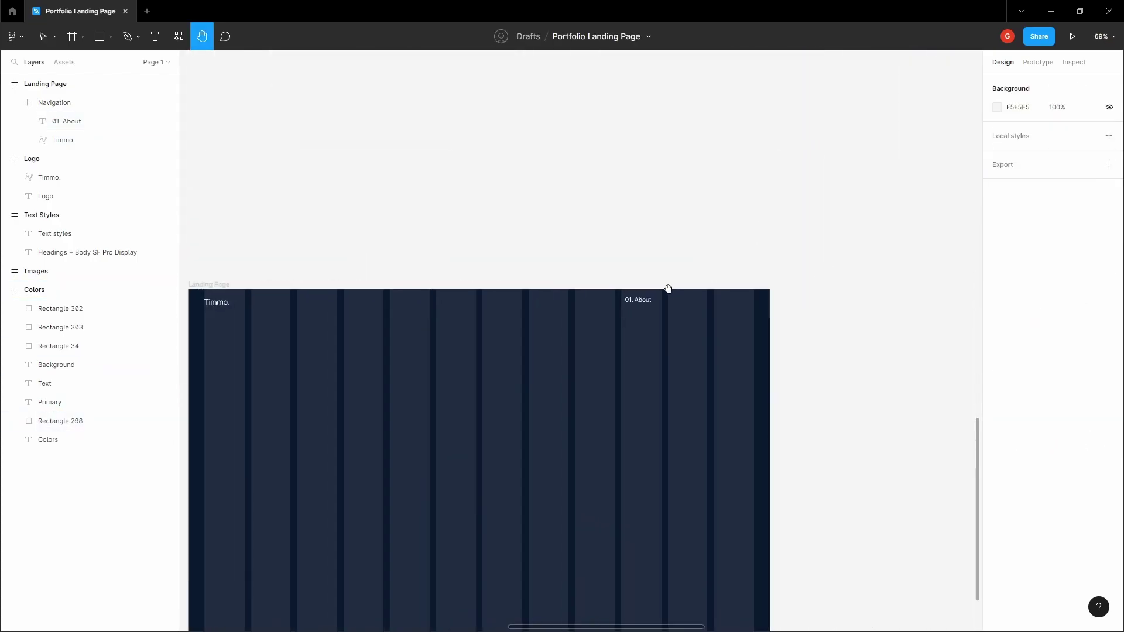
{"action": "scroll", "coordinate": [663, 290], "scroll_direction": "up", "scroll_amount": 10}
{"action": "key", "text": "v"}
Colour the '01.' part of the nav label teal 64FFDA, leaving About white.
{"action": "double_click", "coordinate": [650, 292]}
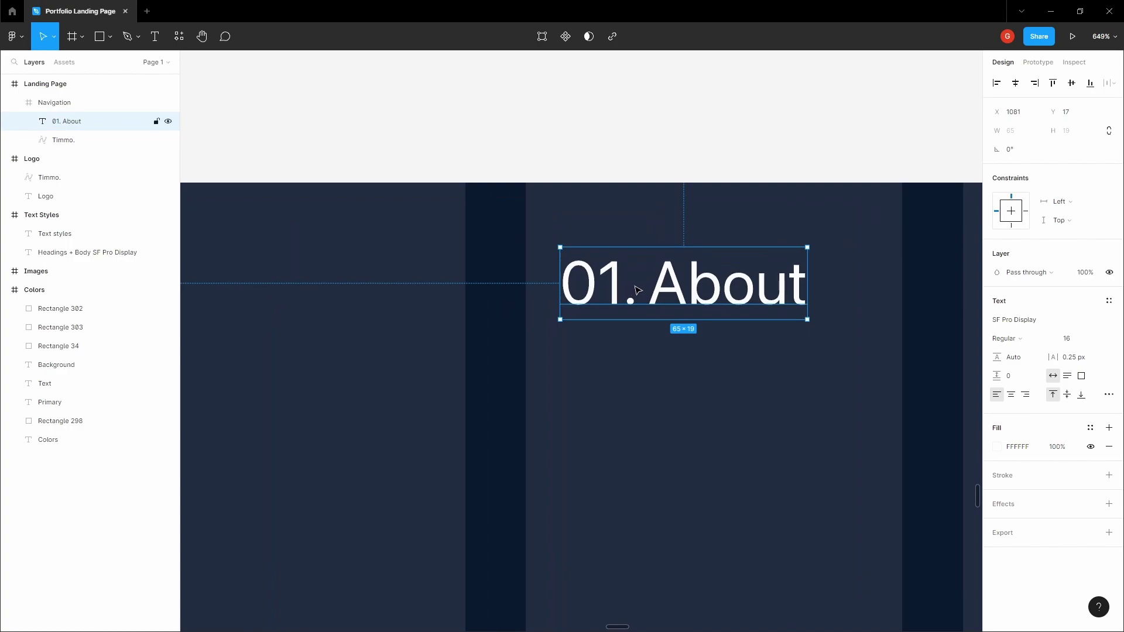
{"action": "double_click", "coordinate": [606, 291]}
{"action": "left_click_drag", "start_coordinate": [635, 287], "coordinate": [566, 283]}
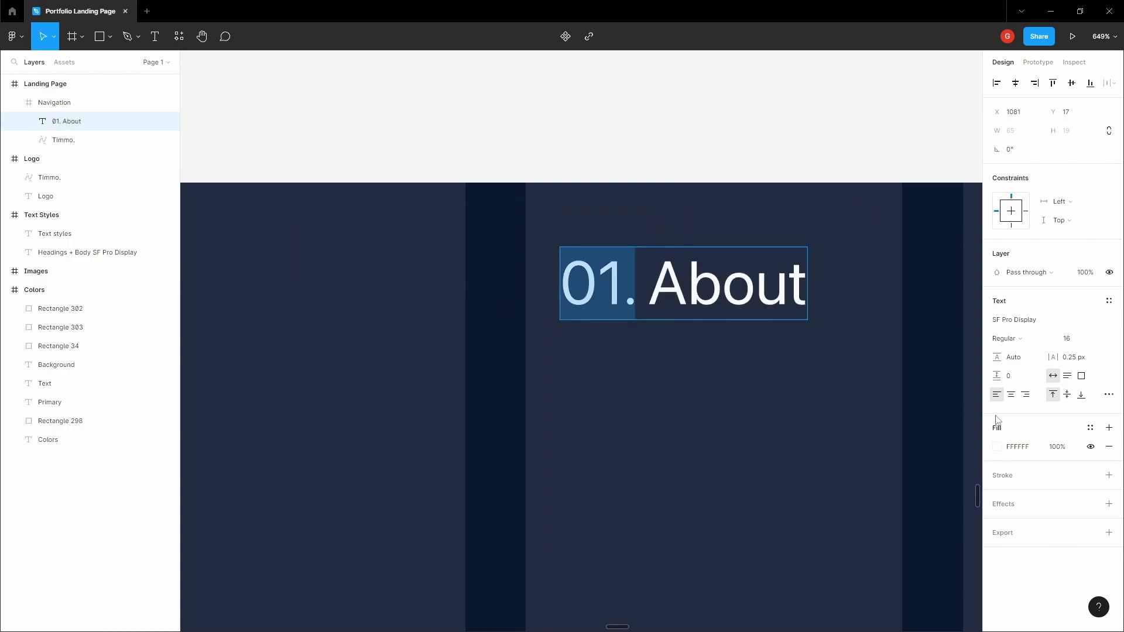
{"action": "left_click", "coordinate": [1017, 447]}
{"action": "type", "text": "64FFDA"}
{"action": "left_click", "coordinate": [705, 160]}
Move the 01. About label further left.
{"action": "scroll", "coordinate": [684, 138], "scroll_direction": "down", "scroll_amount": 3}
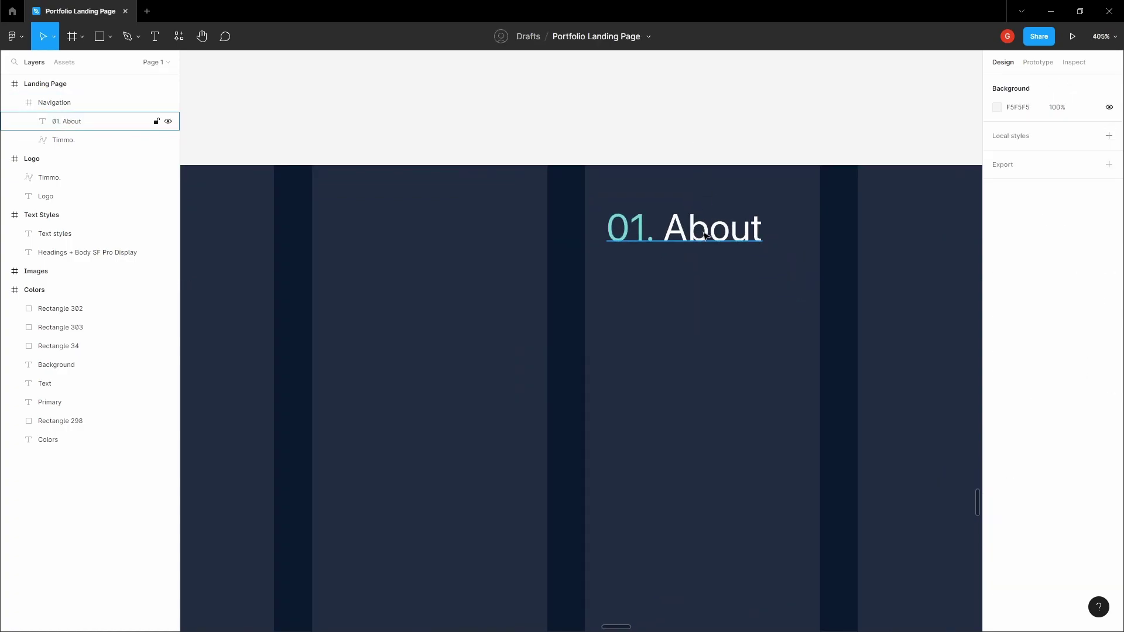
{"action": "left_click_drag", "start_coordinate": [704, 236], "coordinate": [560, 236]}
{"action": "key", "text": "Escape"}
Wrap 01. About in an auto-layout frame with horizontal padding 4 and vertical padding 0.
{"action": "left_click", "coordinate": [572, 227]}
{"action": "key", "text": "shift+a"}
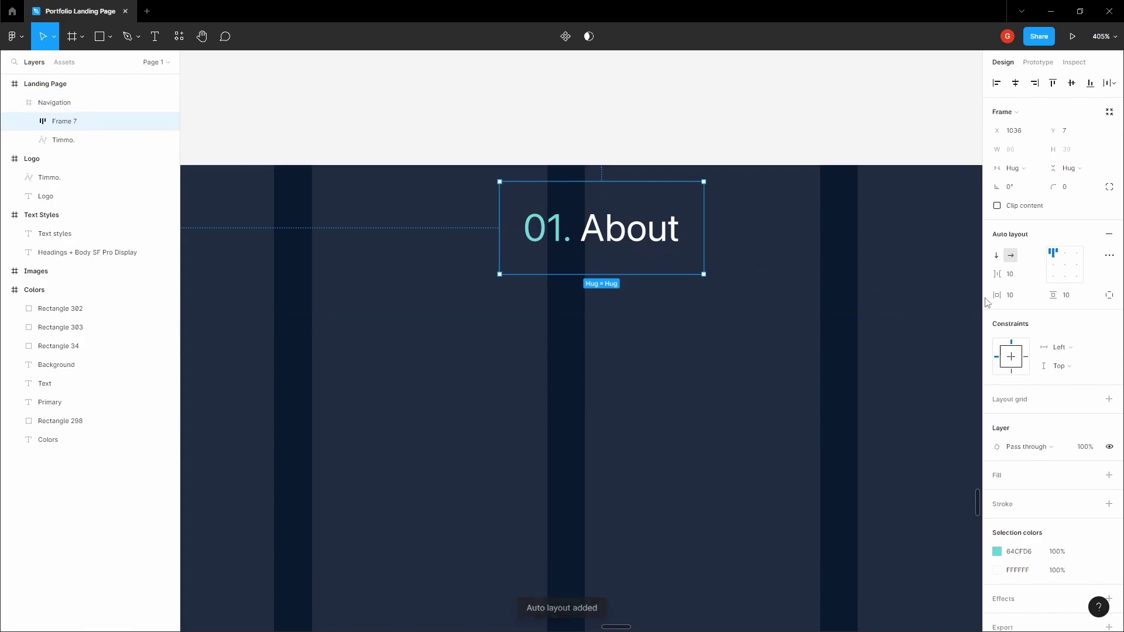
{"action": "left_click", "coordinate": [1017, 299]}
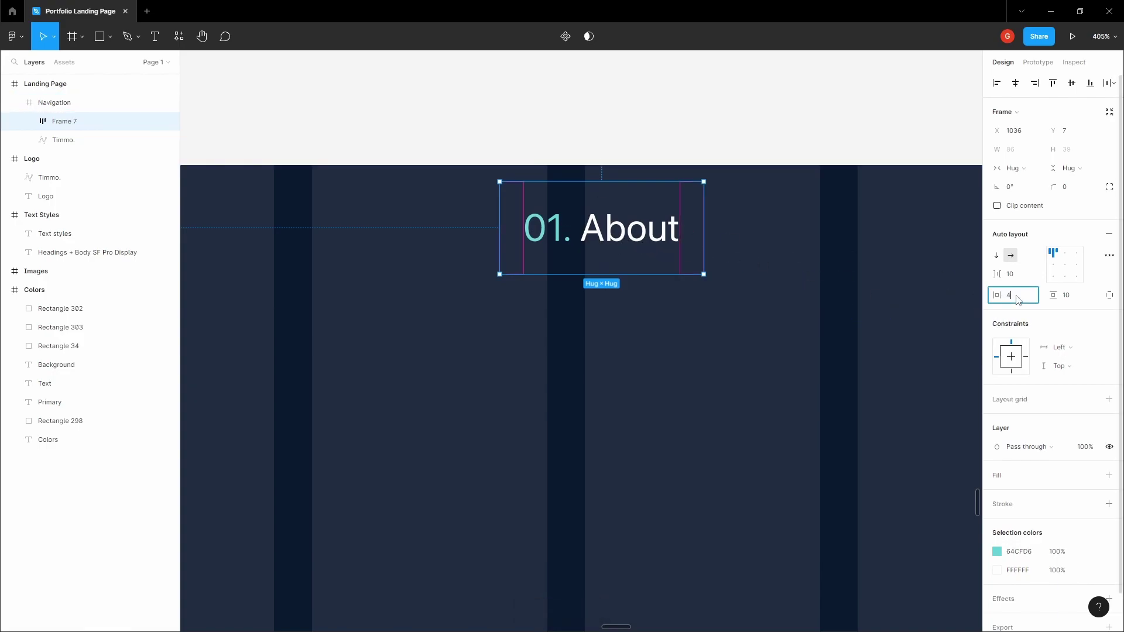
{"action": "left_click", "coordinate": [1082, 303]}
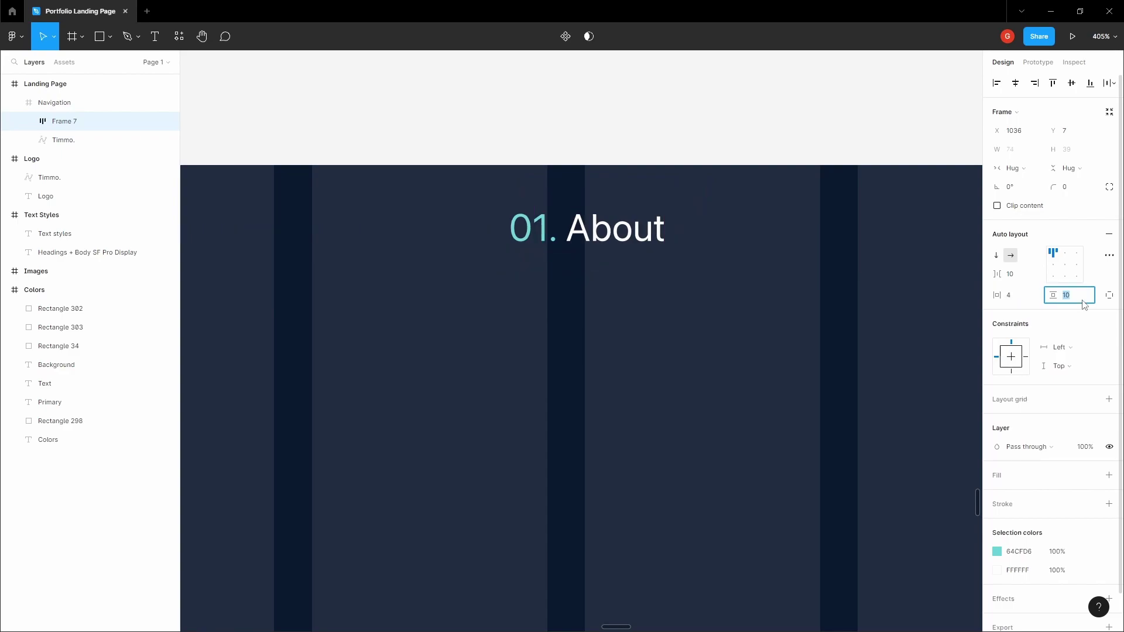
{"action": "type", "text": "0"}
{"action": "left_click", "coordinate": [710, 146]}
Move the frame down and Alt-drag a duplicate to its right.
{"action": "left_click", "coordinate": [585, 228]}
{"action": "left_click_drag", "start_coordinate": [589, 225], "coordinate": [573, 275]}
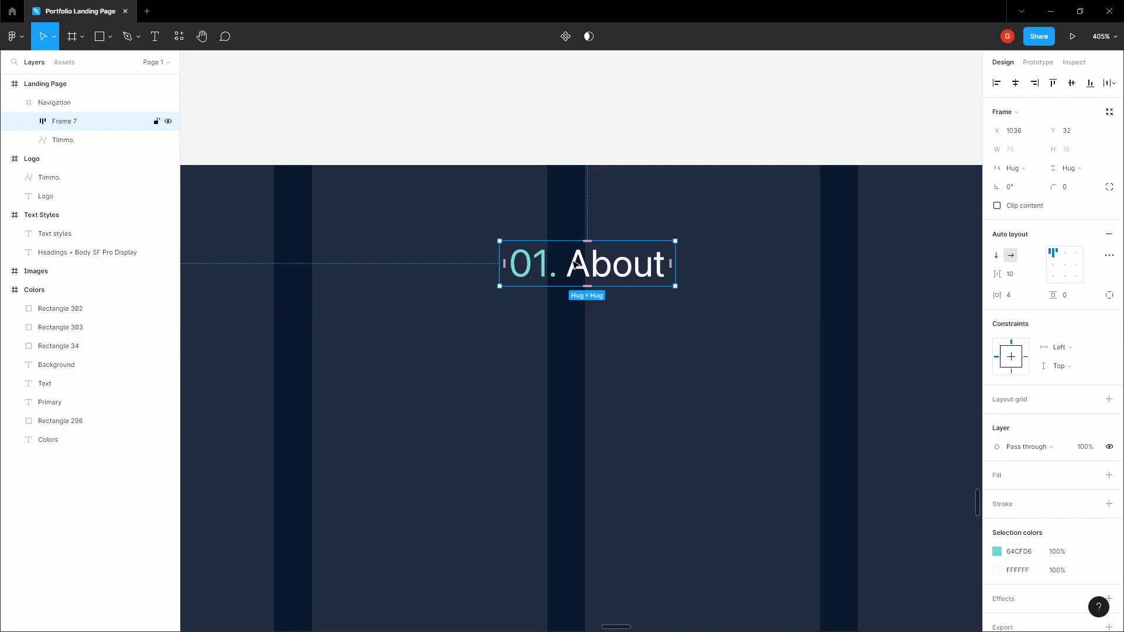
{"action": "left_click_drag", "start_coordinate": [576, 268], "coordinate": [713, 264]}
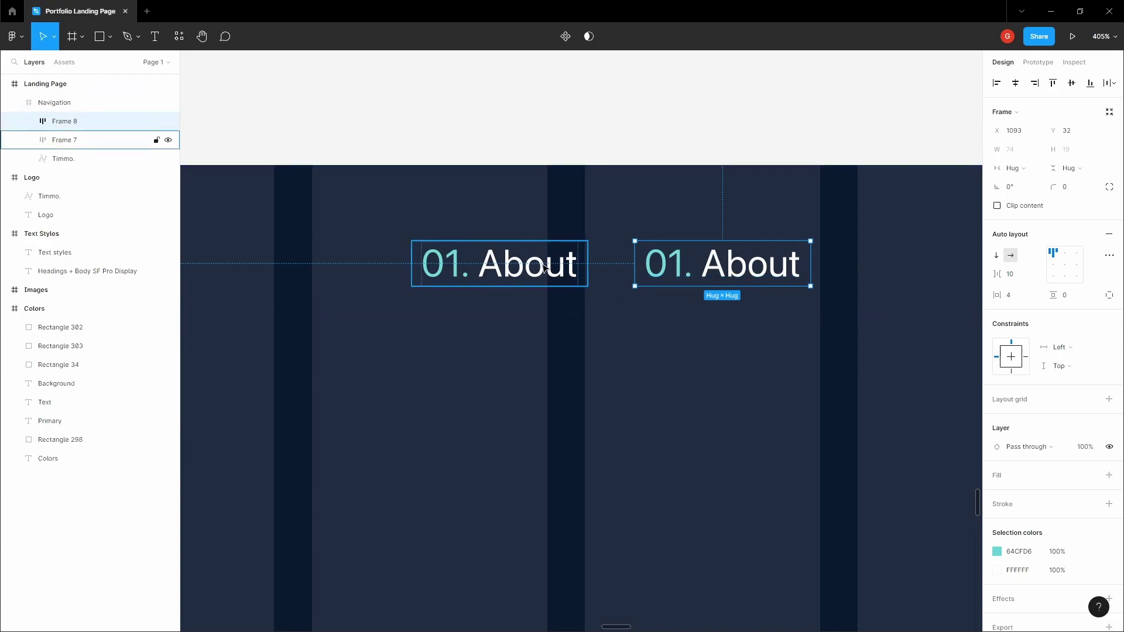
{"action": "left_click", "coordinate": [555, 271]}
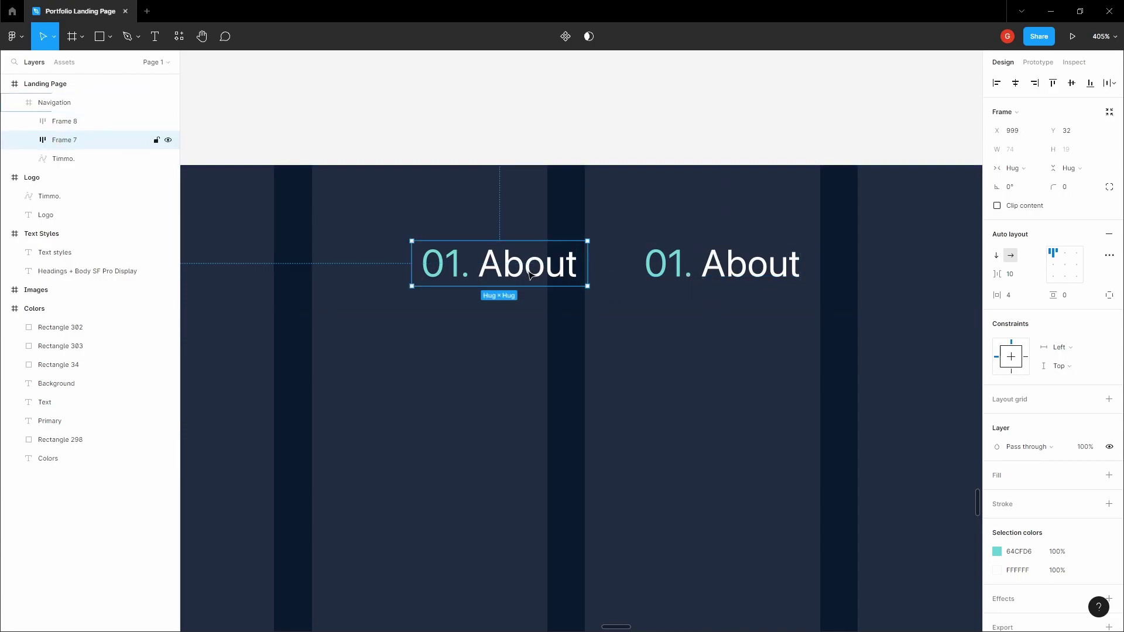
Change the right-hand copy's text to '02. Experience'.
{"action": "double_click", "coordinate": [725, 266]}
{"action": "left_click", "coordinate": [768, 265]}
{"action": "left_click_drag", "start_coordinate": [801, 263], "coordinate": [710, 259]}
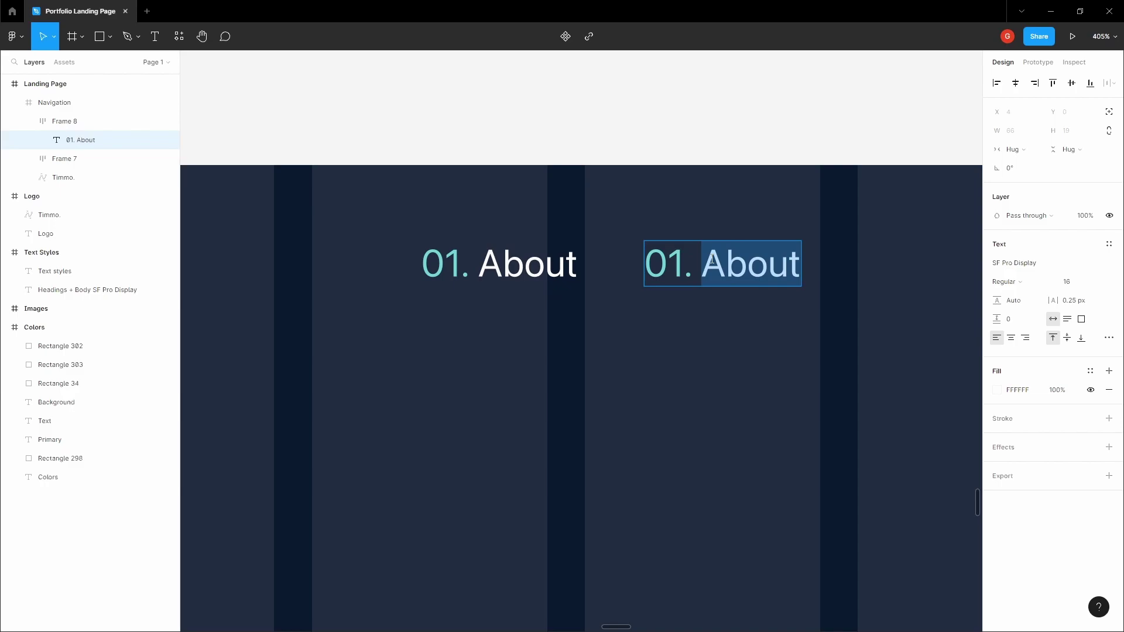
{"action": "left_click_drag", "start_coordinate": [665, 263], "coordinate": [801, 271]}
{"action": "type", "text": "2Experei"}
{"action": "key", "text": "BackSpace"}
{"action": "key", "text": "BackSpace"}
{"action": "type", "text": "ience"}
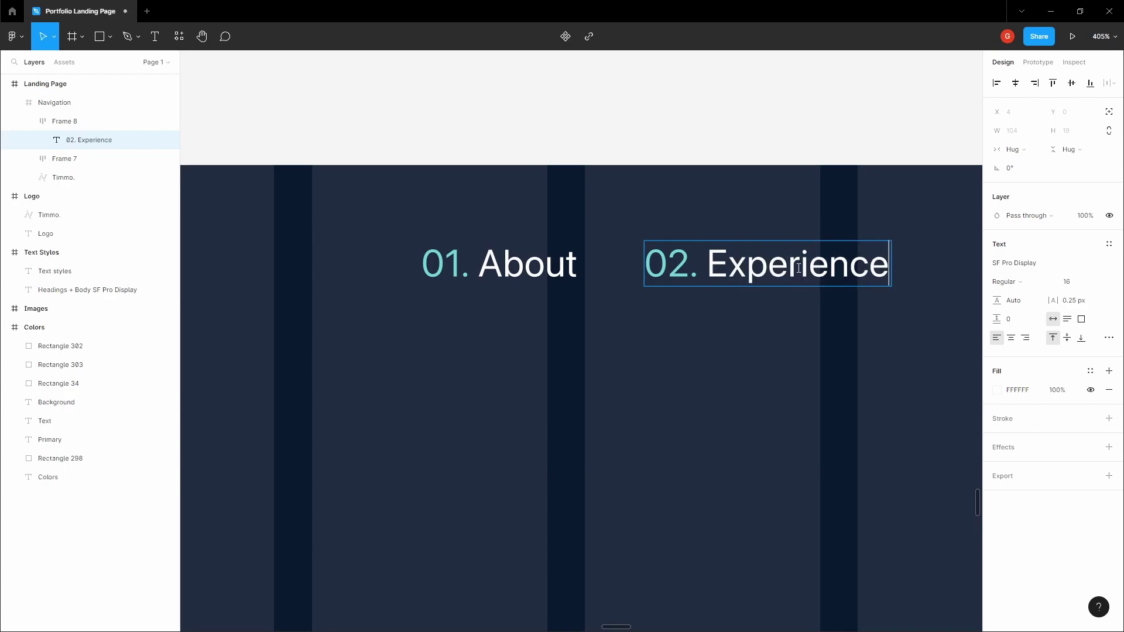
{"action": "key", "text": "Escape"}
Duplicate it to the right and change the new copy to '03. Work'.
{"action": "key", "text": "space"}
{"action": "left_click_drag", "start_coordinate": [801, 138], "coordinate": [575, 113]}
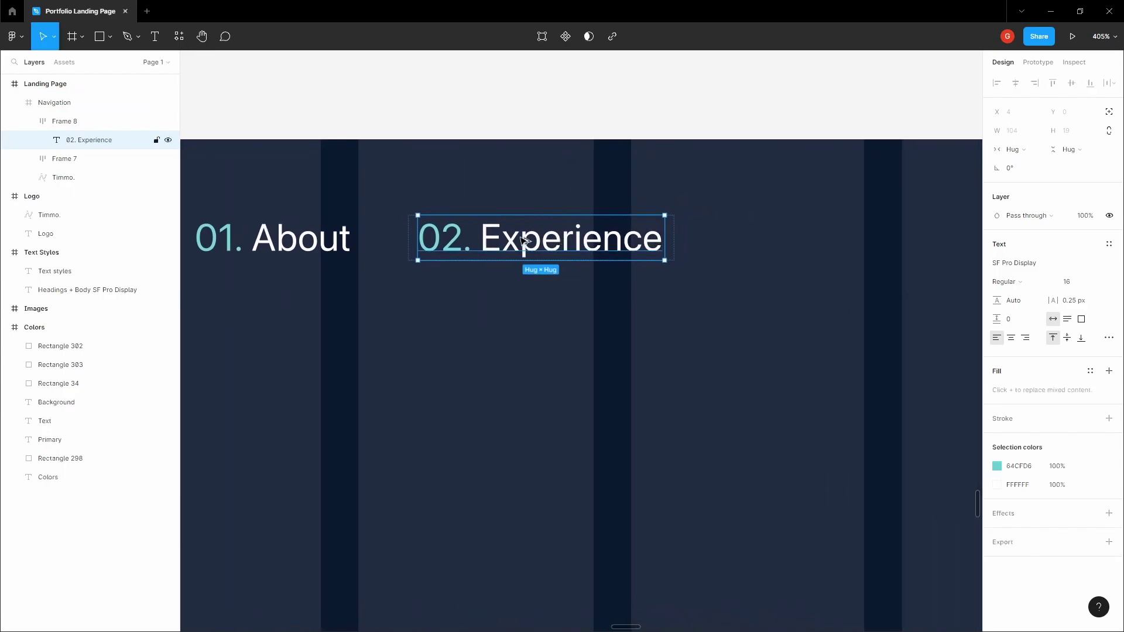
{"action": "left_click_drag", "start_coordinate": [522, 240], "coordinate": [793, 243]}
{"action": "left_click", "coordinate": [714, 115]}
{"action": "scroll", "coordinate": [600, 248], "scroll_direction": "right", "scroll_amount": 3}
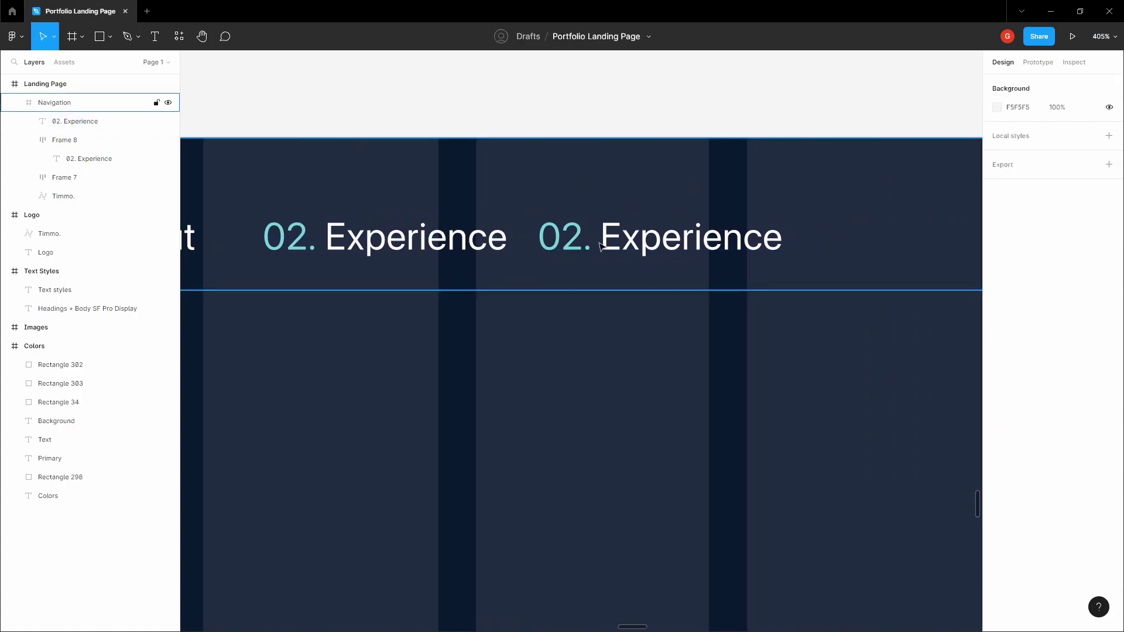
{"action": "left_click", "coordinate": [599, 249]}
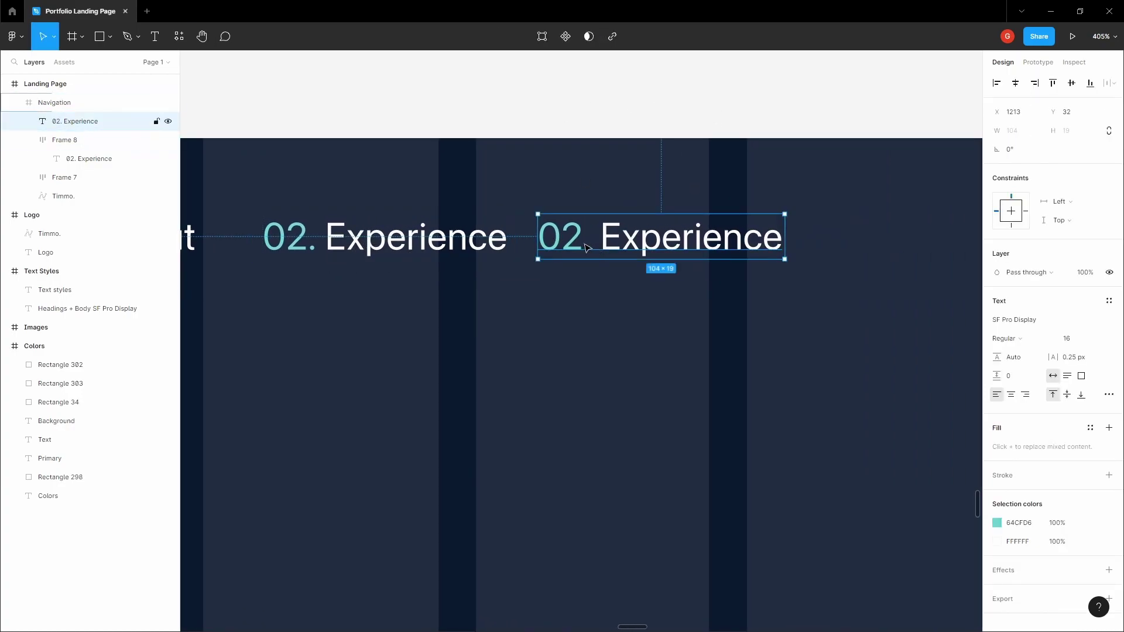
{"action": "double_click", "coordinate": [560, 231]}
{"action": "key", "text": "Delete"}
{"action": "type", "text": "3"}
{"action": "double_click", "coordinate": [672, 237]}
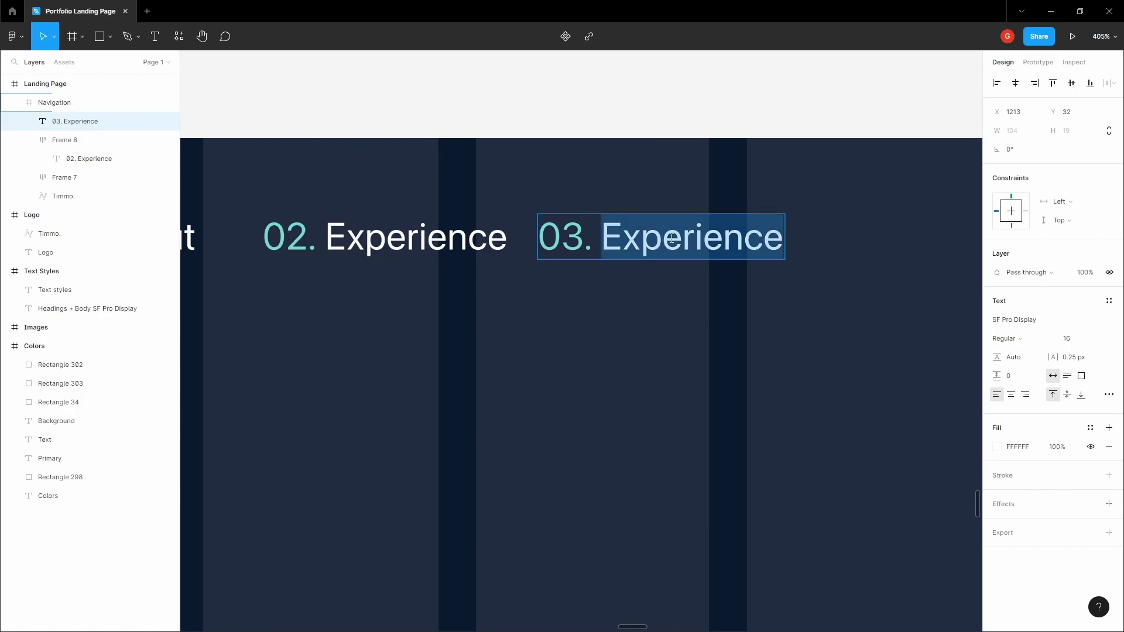
{"action": "type", "text": "Work"}
{"action": "scroll", "coordinate": [679, 236], "scroll_direction": "down", "scroll_amount": 5}
{"action": "left_click", "coordinate": [630, 139]}
{"action": "scroll", "coordinate": [470, 252], "scroll_direction": "left", "scroll_amount": 3}
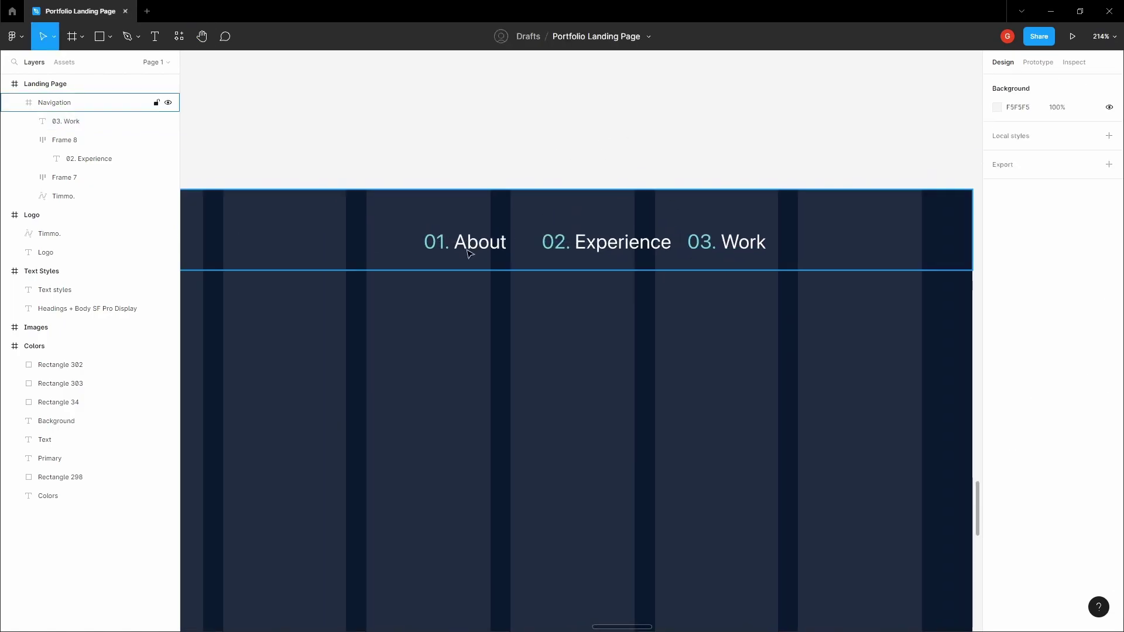
Distribute the three nav items horizontally with 24 spacing between them.
{"action": "left_click", "coordinate": [470, 246], "text": "ctrl"}
{"action": "left_click", "coordinate": [620, 242], "text": "shift"}
{"action": "left_click", "coordinate": [743, 242], "text": "shift"}
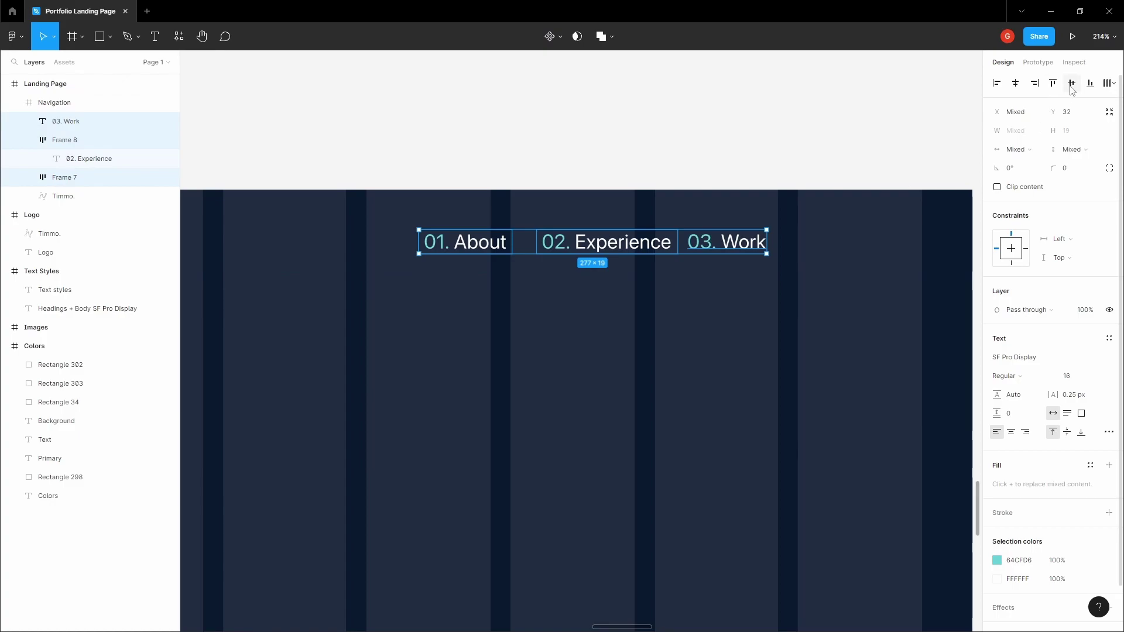
{"action": "left_click", "coordinate": [1111, 83]}
{"action": "left_click", "coordinate": [1021, 137]}
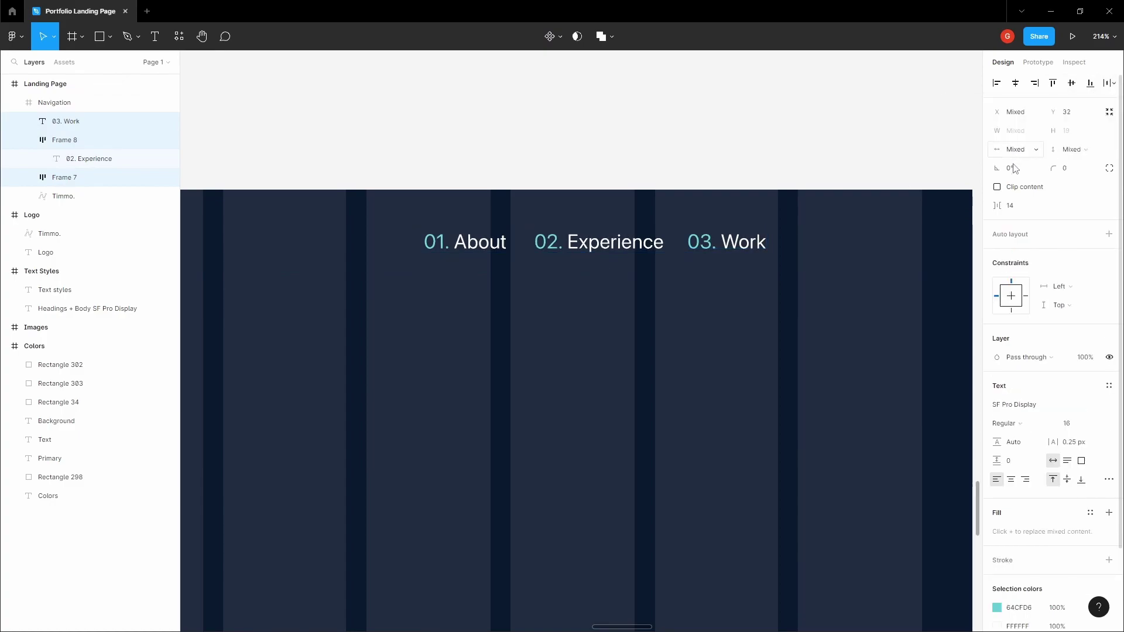
{"action": "left_click", "coordinate": [1010, 205]}
{"action": "type", "text": "24"}
{"action": "key", "text": "Return"}
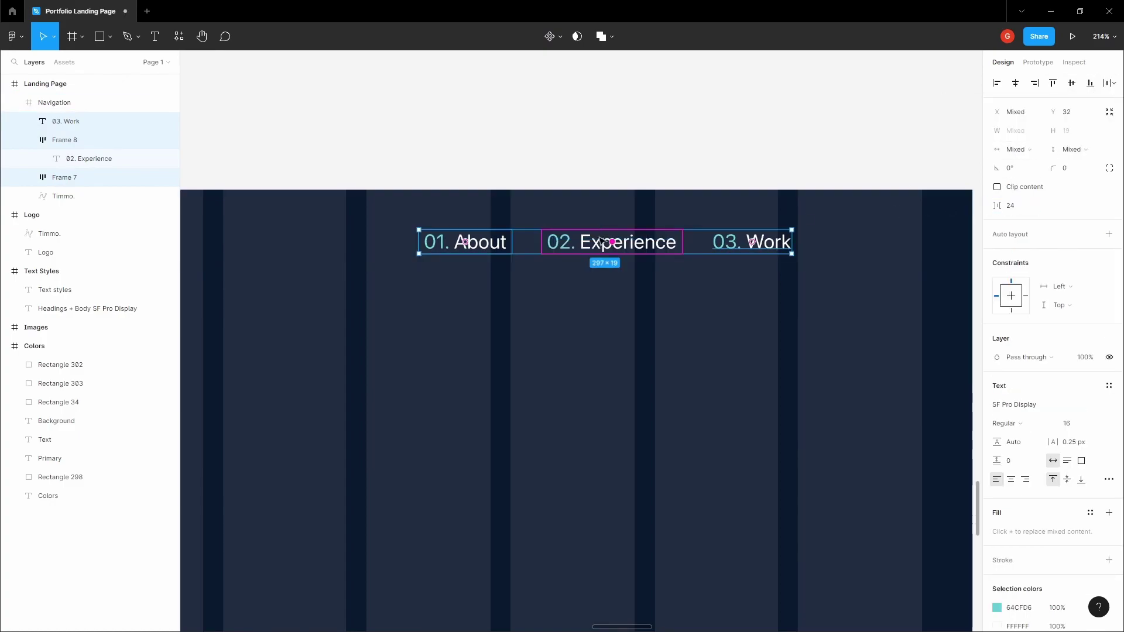
Group the three nav items and shift the group further left.
{"action": "key", "text": "ctrl+g"}
{"action": "left_click", "coordinate": [562, 205]}
{"action": "left_click", "coordinate": [570, 238]}
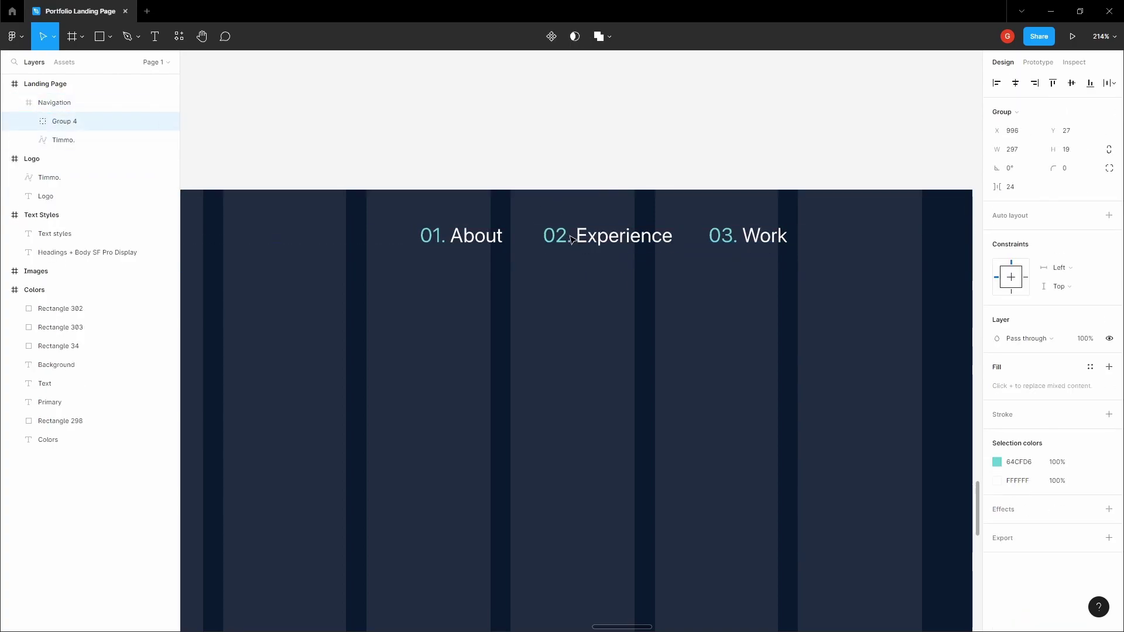
{"action": "left_click_drag", "start_coordinate": [570, 239], "coordinate": [528, 238]}
{"action": "left_click", "coordinate": [710, 143]}
{"action": "scroll", "coordinate": [625, 203], "scroll_direction": "right", "scroll_amount": 5}
{"action": "left_click", "coordinate": [624, 254]}
Add a 'Resume' label aligned right of 03. Work and wrap it in auto layout.
{"action": "scroll", "coordinate": [652, 212], "scroll_direction": "up", "scroll_amount": 5}
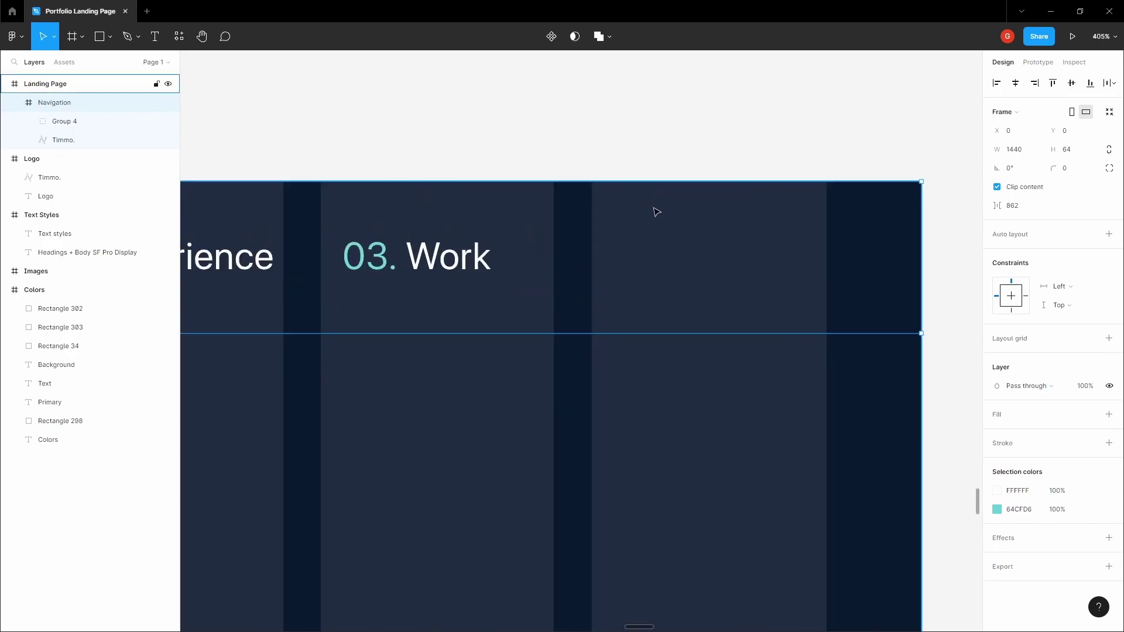
{"action": "key", "text": "t"}
{"action": "left_click", "coordinate": [634, 241]}
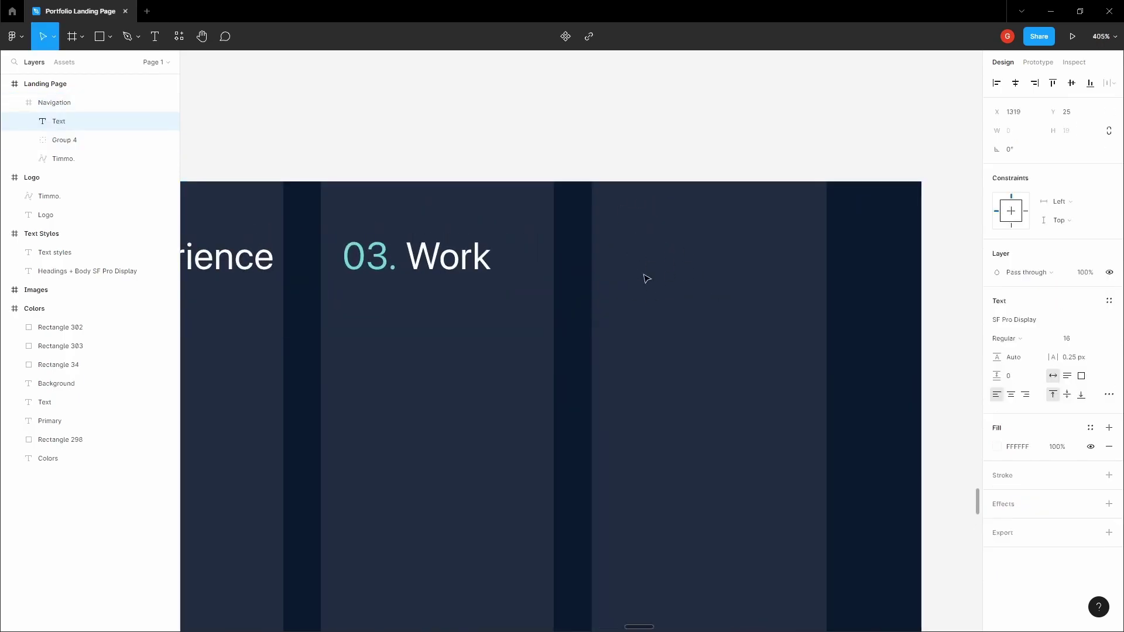
{"action": "type", "text": "Resume"}
{"action": "key", "text": "Escape"}
{"action": "left_click_drag", "start_coordinate": [687, 264], "coordinate": [677, 256]}
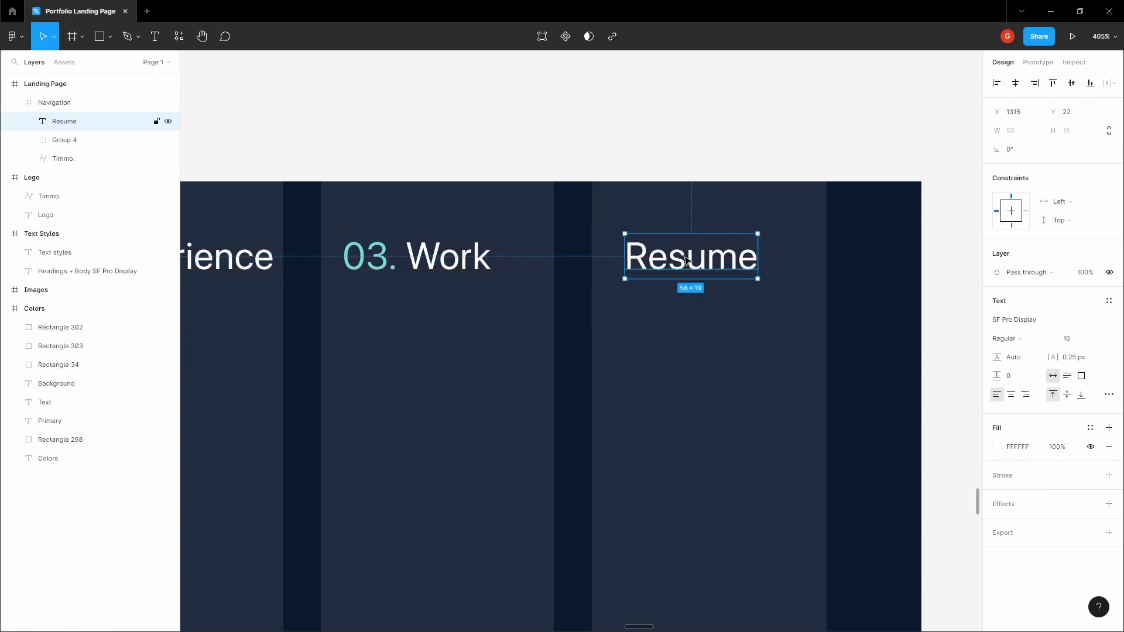
{"action": "key", "text": "shift+a"}
{"action": "left_click", "coordinate": [1068, 296]}
Set the Resume frame's padding to 12 horizontal and 8 vertical.
{"action": "type", "text": "8"}
{"action": "key", "text": "shift+Tab"}
{"action": "type", "text": "16"}
{"action": "key", "text": "Tab"}
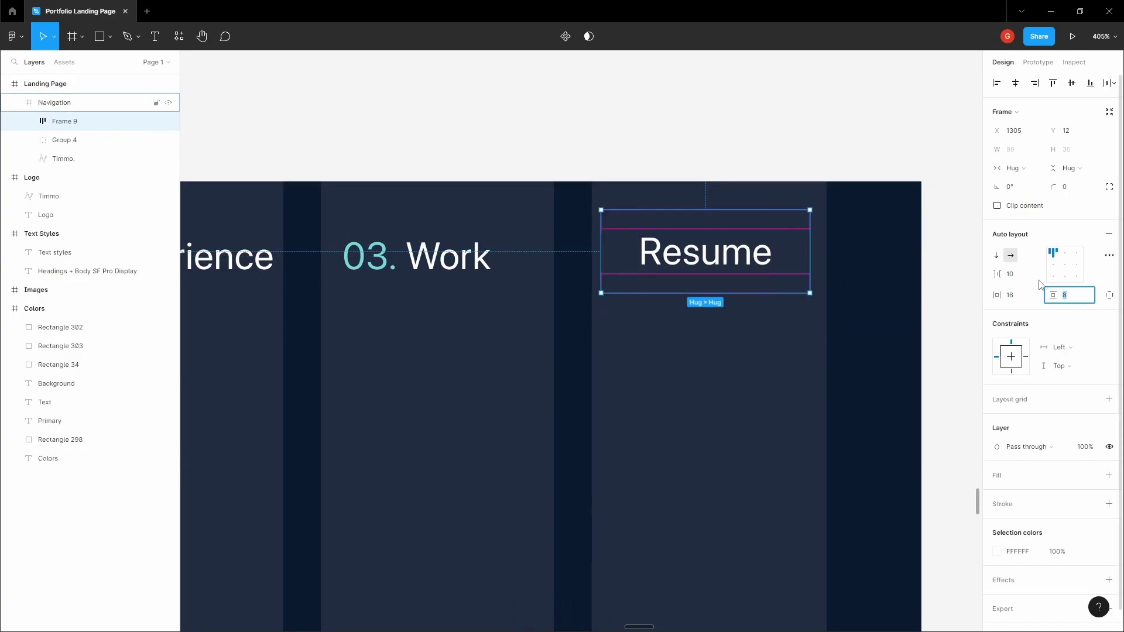
{"action": "key", "text": "shift+Tab"}
{"action": "type", "text": "12"}
{"action": "key", "text": "Tab"}
{"action": "left_click", "coordinate": [632, 148]}
{"action": "scroll", "coordinate": [632, 148], "scroll_direction": "left", "scroll_amount": 4}
Colour the Resume text teal 64CFD6.
{"action": "left_click", "coordinate": [667, 289], "text": "ctrl"}
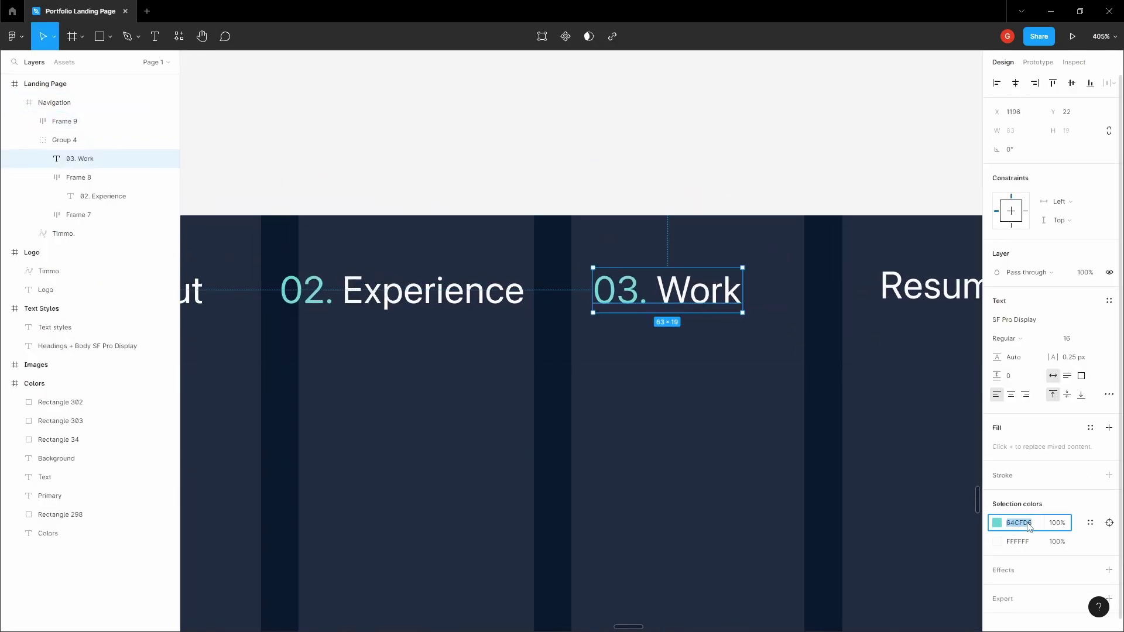
{"action": "left_click", "coordinate": [677, 141]}
{"action": "scroll", "coordinate": [677, 141], "scroll_direction": "right", "scroll_amount": 4}
{"action": "left_click", "coordinate": [722, 259]}
{"action": "left_click", "coordinate": [722, 259]}
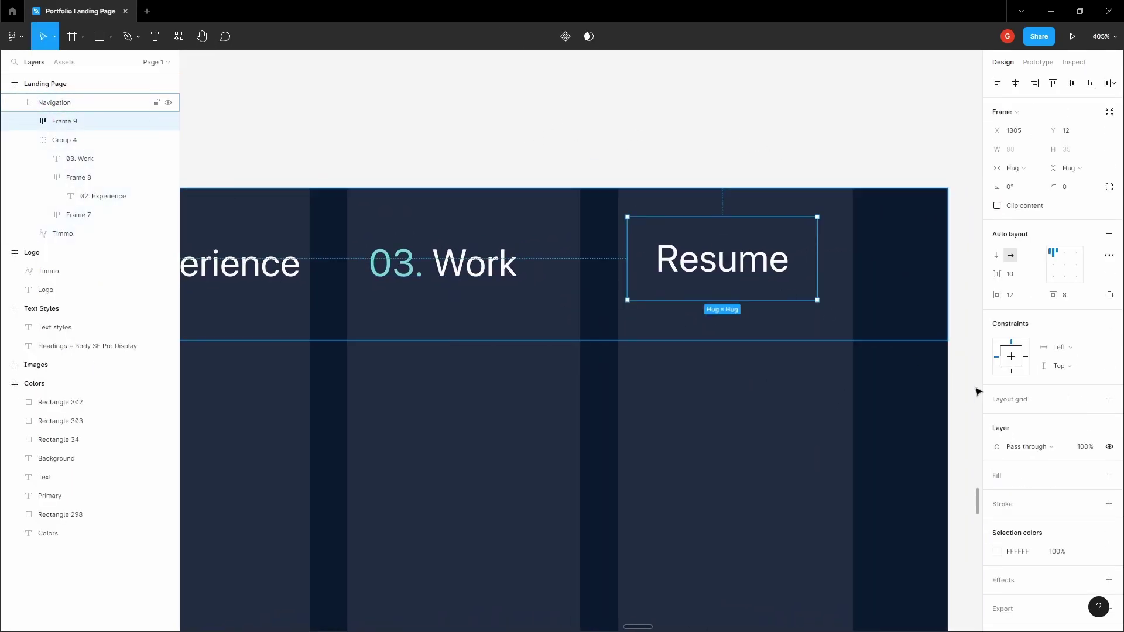
{"action": "left_click", "coordinate": [742, 275]}
{"action": "left_click", "coordinate": [1017, 389]}
{"action": "type", "text": "64CFD6"}
{"action": "left_click", "coordinate": [735, 216]}
Add a teal 64CFD6 border stroke to the Resume frame.
{"action": "left_click", "coordinate": [742, 249]}
{"action": "left_click", "coordinate": [1109, 504]}
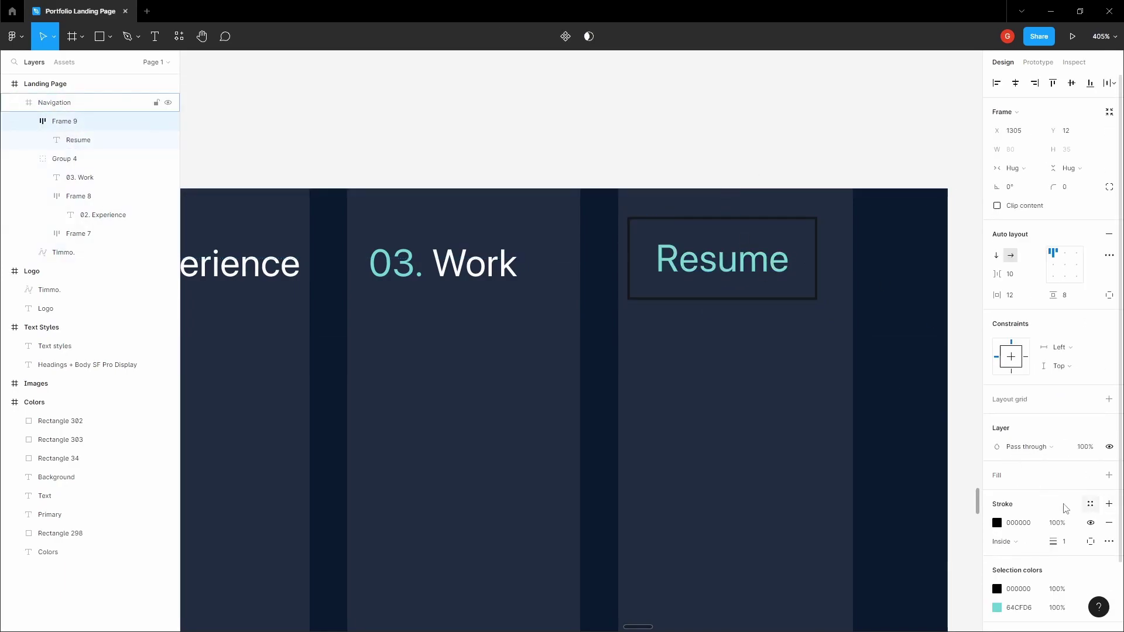
{"action": "left_click", "coordinate": [1022, 522]}
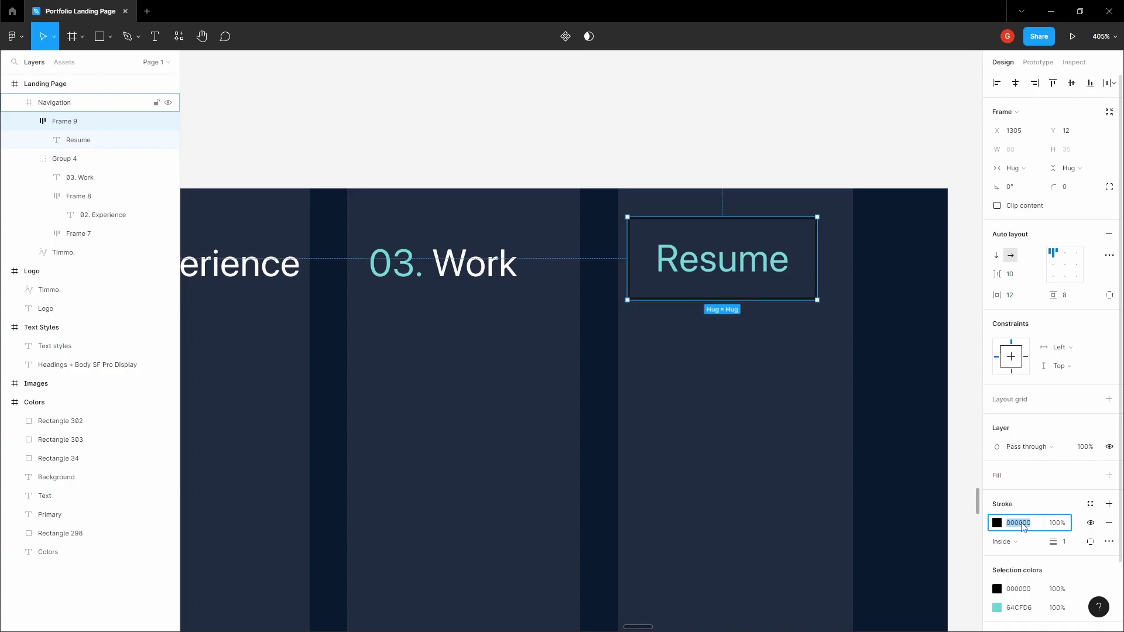
{"action": "type", "text": "64CFD6"}
{"action": "left_click", "coordinate": [735, 183]}
Give the Resume button corner radius 4 and nudge it down.
{"action": "left_click", "coordinate": [735, 251]}
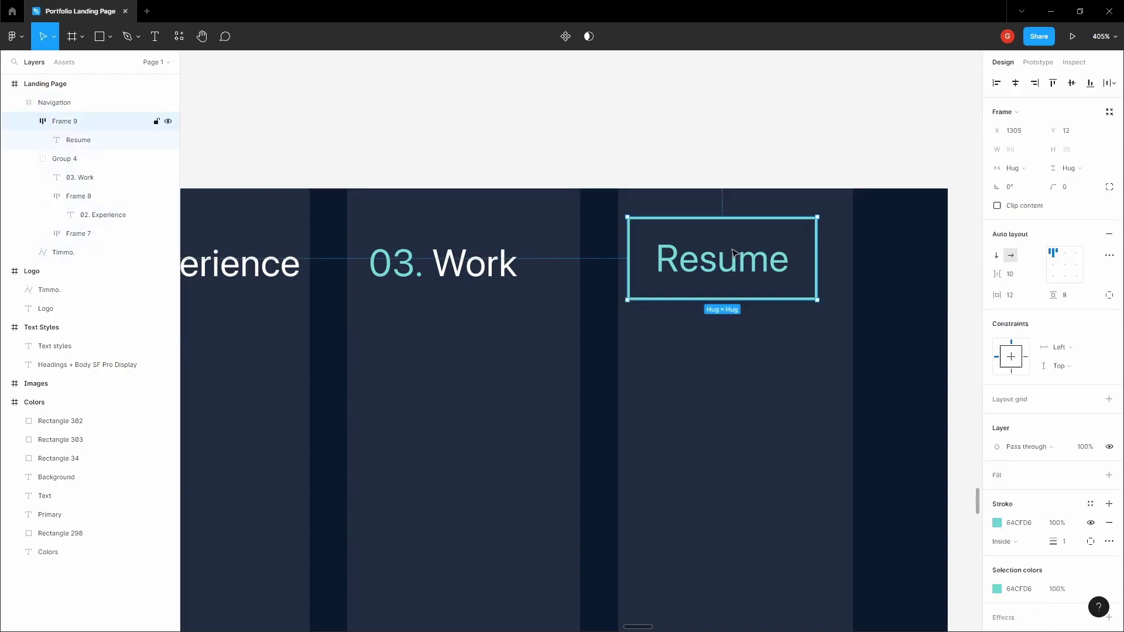
{"action": "left_click", "coordinate": [1074, 193]}
{"action": "type", "text": "4"}
{"action": "left_click", "coordinate": [966, 158]}
{"action": "left_click", "coordinate": [731, 260]}
{"action": "key", "text": "Down"}
{"action": "key", "text": "Down"}
{"action": "key", "text": "Down"}
Drag the outlined Resume button further right in the nav row.
{"action": "left_click_drag", "start_coordinate": [790, 243], "coordinate": [828, 248]}
{"action": "scroll", "coordinate": [852, 235], "scroll_direction": "up", "scroll_amount": 10}
{"action": "scroll", "coordinate": [860, 232], "scroll_direction": "down", "scroll_amount": 8}
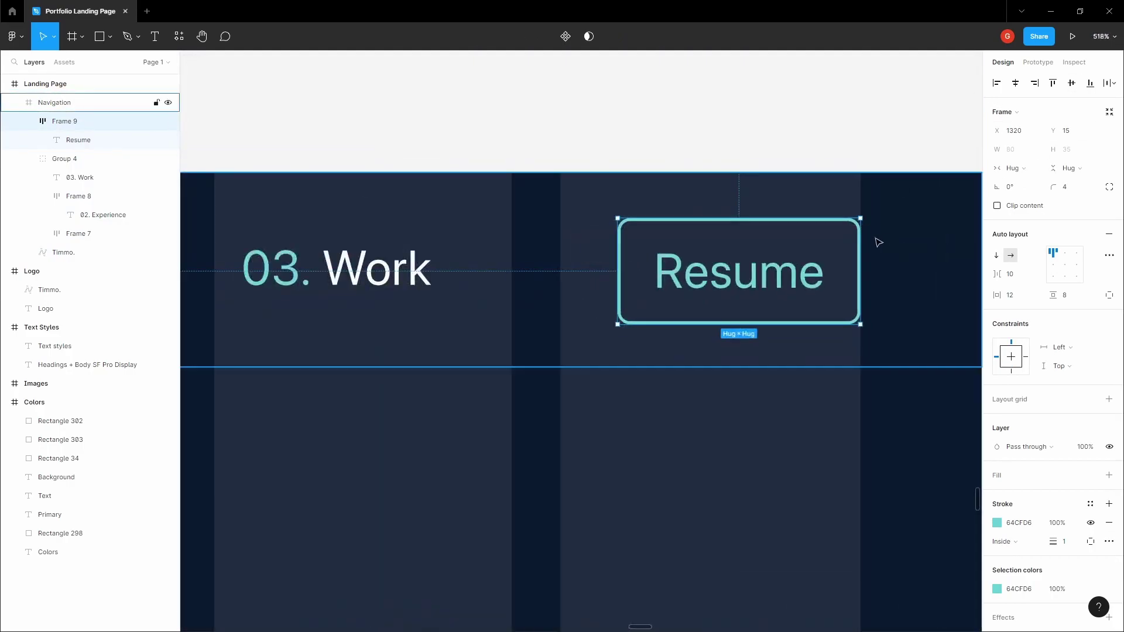
{"action": "scroll", "coordinate": [872, 202], "scroll_direction": "up", "scroll_amount": 1}
{"action": "scroll", "coordinate": [875, 203], "scroll_direction": "down", "scroll_amount": 2}
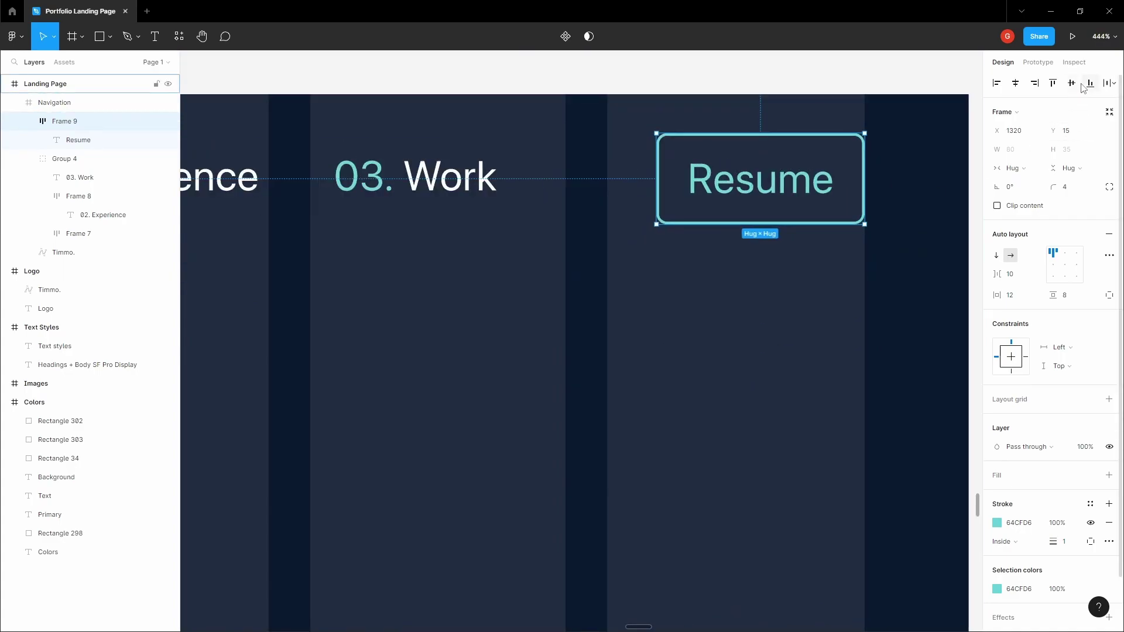
{"action": "left_click", "coordinate": [802, 76]}
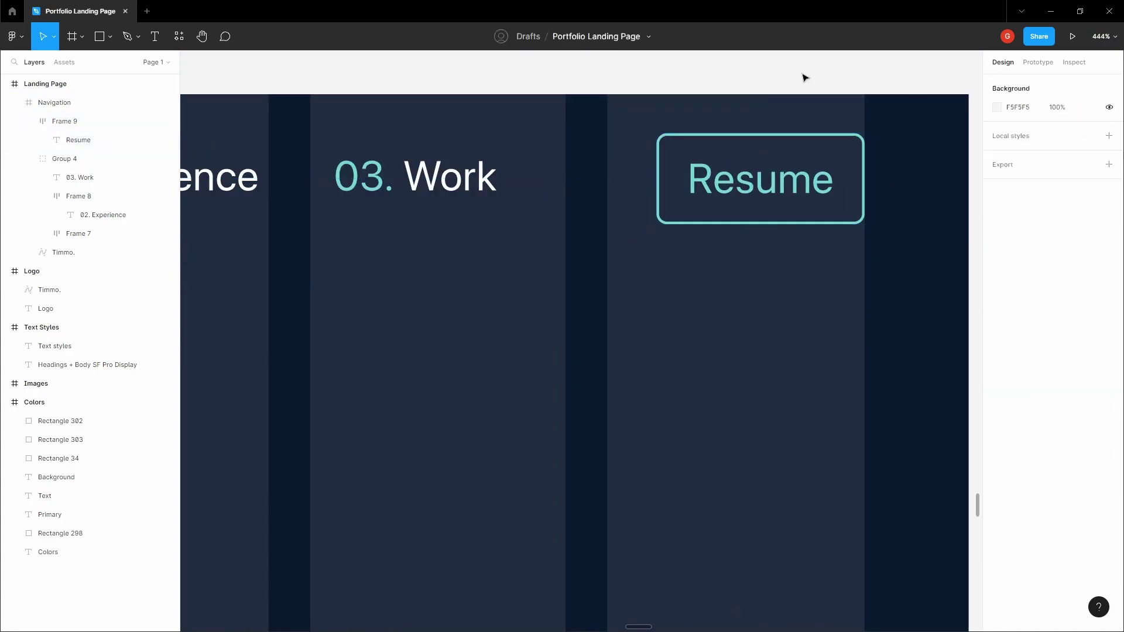
{"action": "scroll", "coordinate": [644, 181], "scroll_direction": "down", "scroll_amount": 3}
Nudge the nav links group to X 999, Y 23, exactly 24 px left of Resume.
{"action": "left_click", "coordinate": [613, 220]}
{"action": "key", "text": "Down"}
{"action": "key", "text": "alt"}
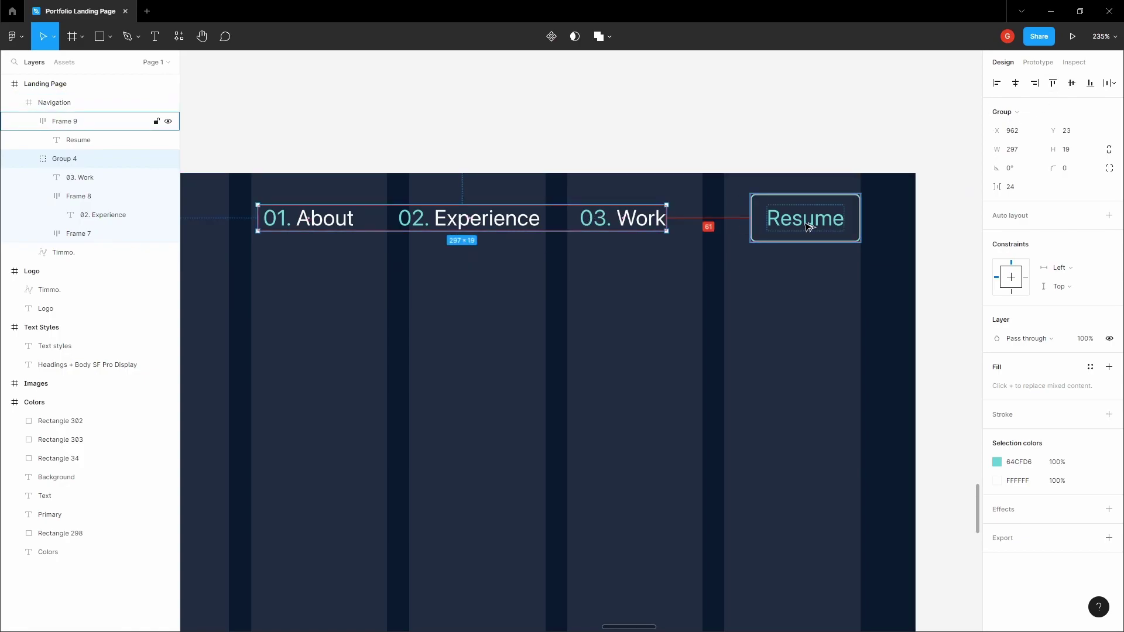
{"action": "key", "text": "shift+Right"}
{"action": "key", "text": "shift+Right"}
{"action": "key", "text": "shift+Right"}
{"action": "key", "text": "shift+Right"}
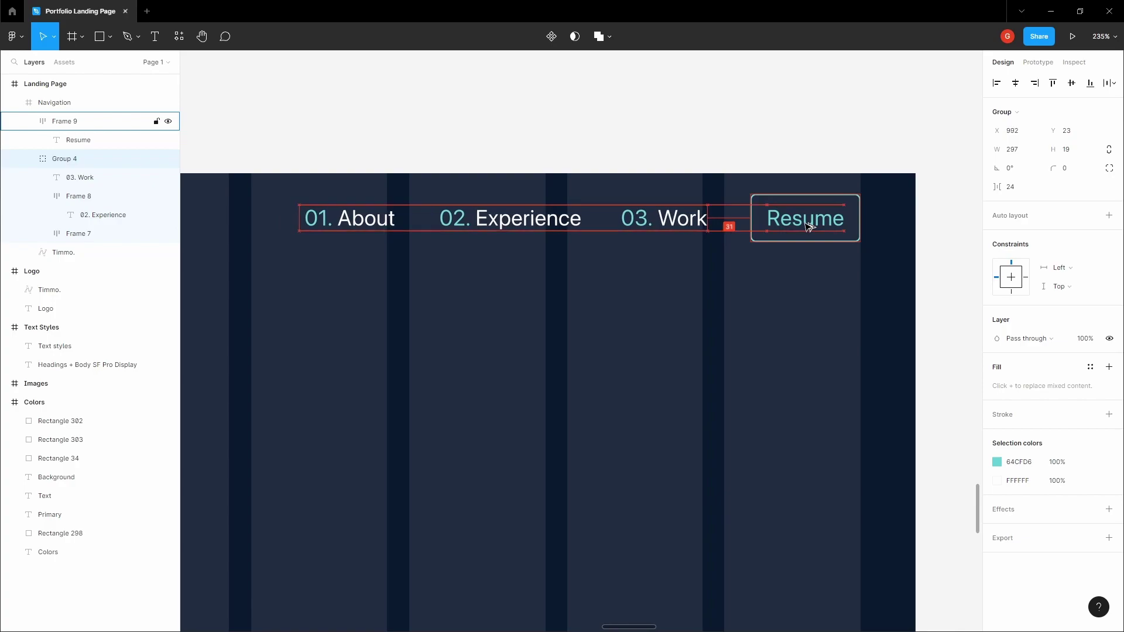
{"action": "key", "text": "Left"}
{"action": "key", "text": "Left"}
{"action": "key", "text": "Left"}
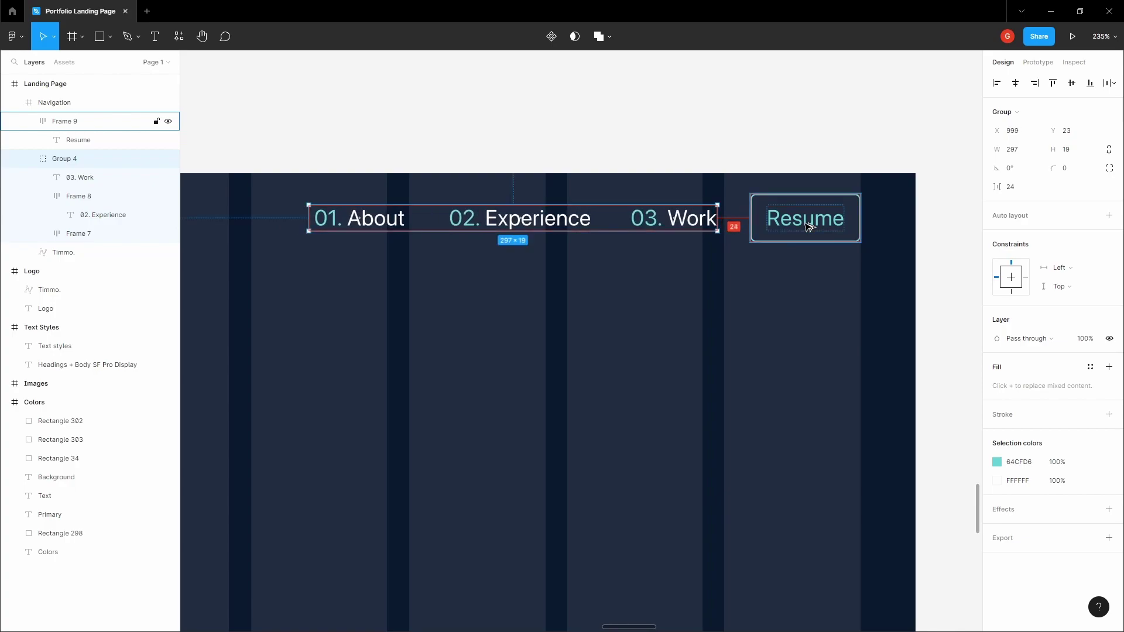
{"action": "key", "text": "super+space"}
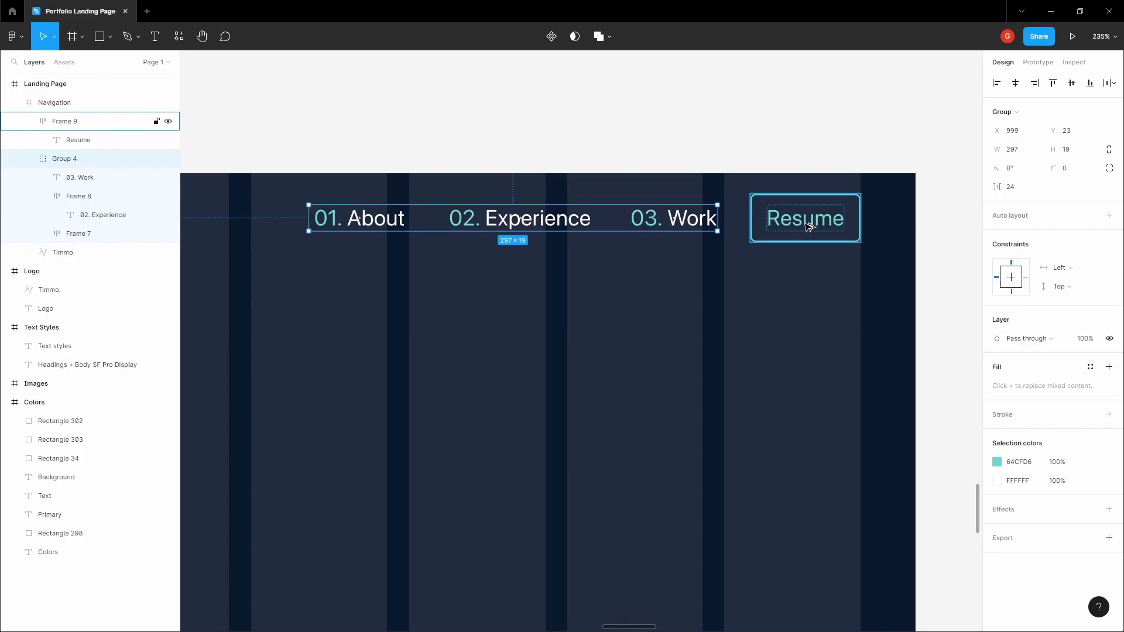
{"action": "key", "text": "shift+Left"}
{"action": "key", "text": "Left"}
{"action": "key", "text": "shift+Right"}
{"action": "key", "text": "shift+Left"}
{"action": "key", "text": "shift+Right"}
{"action": "key", "text": "shift+Left"}
{"action": "key", "text": "shift+Left"}
{"action": "key", "text": "shift+Right"}
{"action": "key", "text": "shift+Right"}
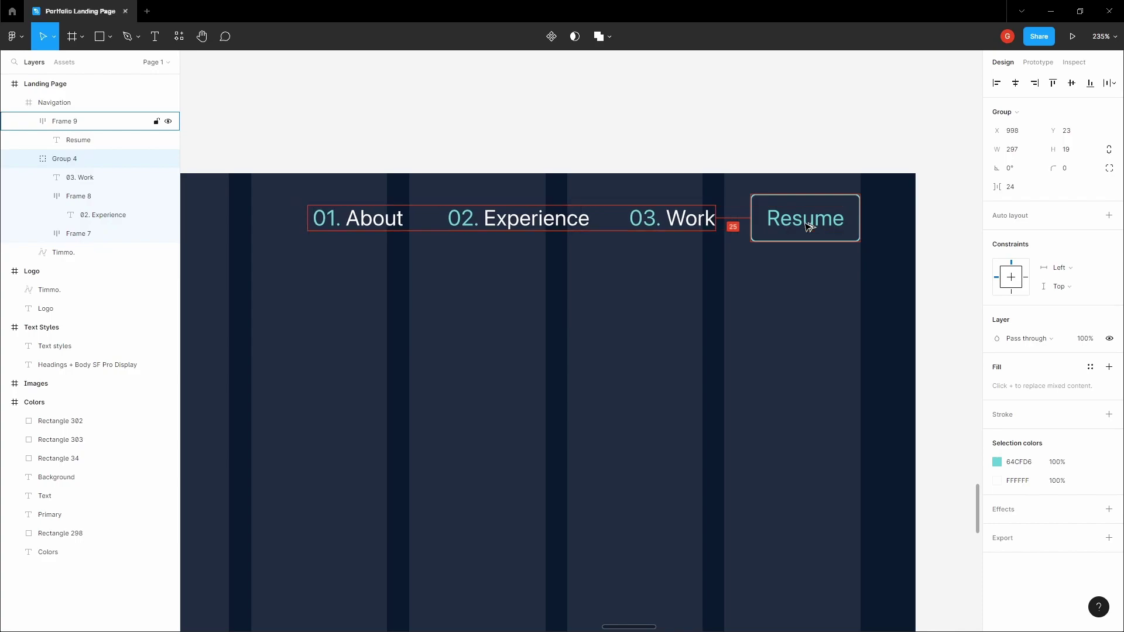
{"action": "key", "text": "Right"}
{"action": "key", "text": "Right"}
{"action": "key", "text": "Left"}
{"action": "key", "text": "Left"}
{"action": "key", "text": "Left"}
{"action": "key", "text": "Left"}
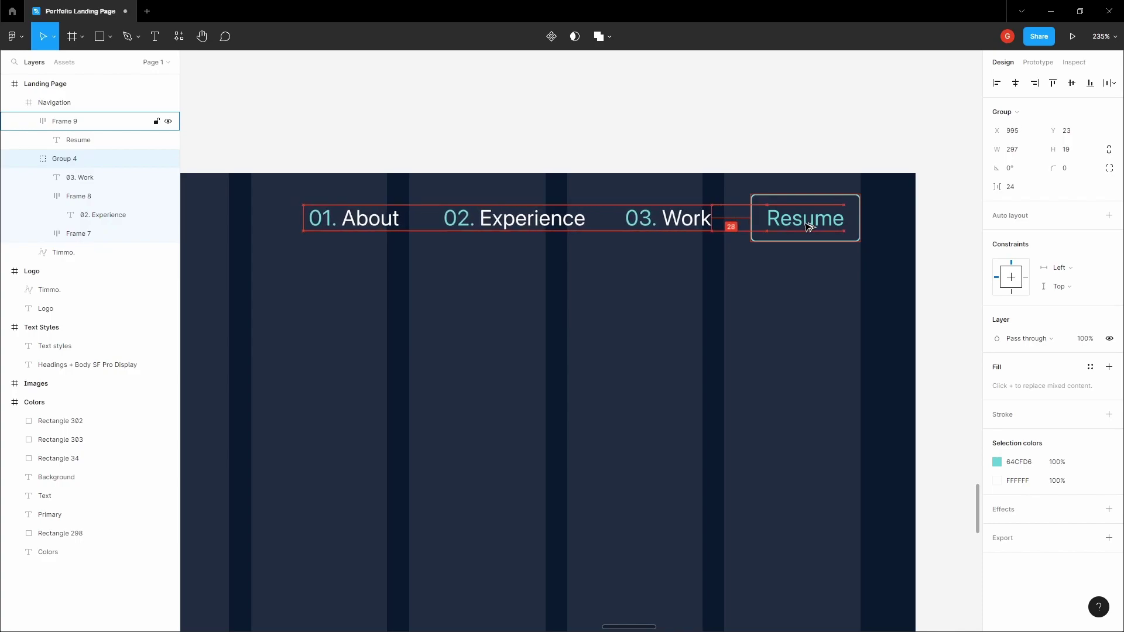
{"action": "key", "text": "shift+Left"}
{"action": "key", "text": "Left"}
{"action": "key", "text": "shift+Right"}
{"action": "key", "text": "shift+Right"}
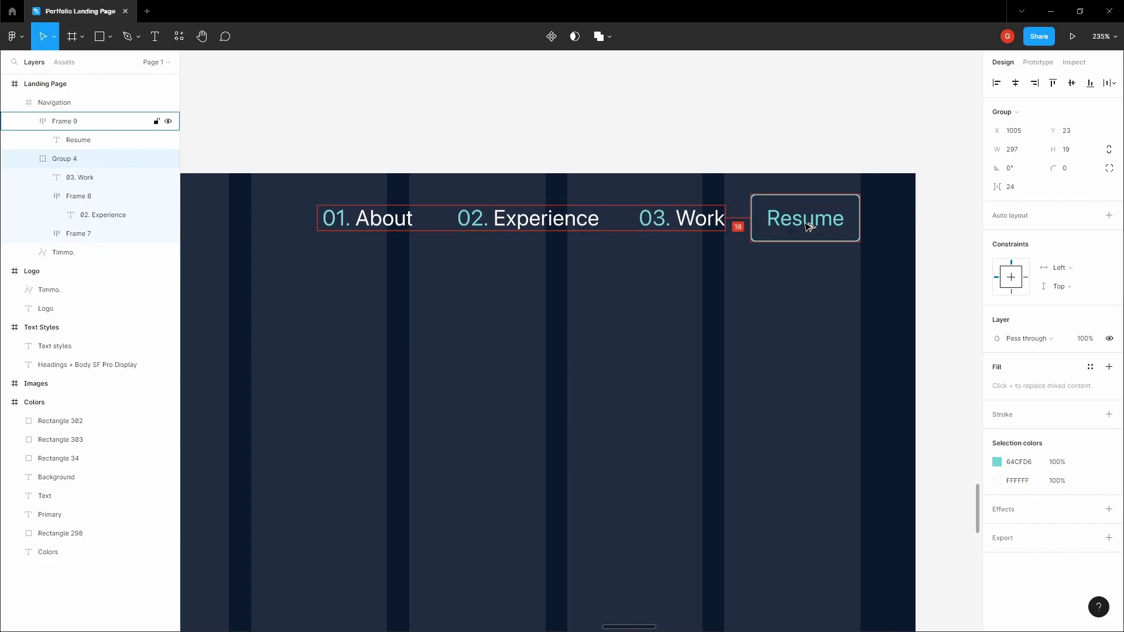
{"action": "key", "text": "Left"}
{"action": "key", "text": "Left"}
{"action": "key", "text": "Left"}
{"action": "key", "text": "Left"}
{"action": "key", "text": "Left"}
{"action": "key", "text": "Left"}
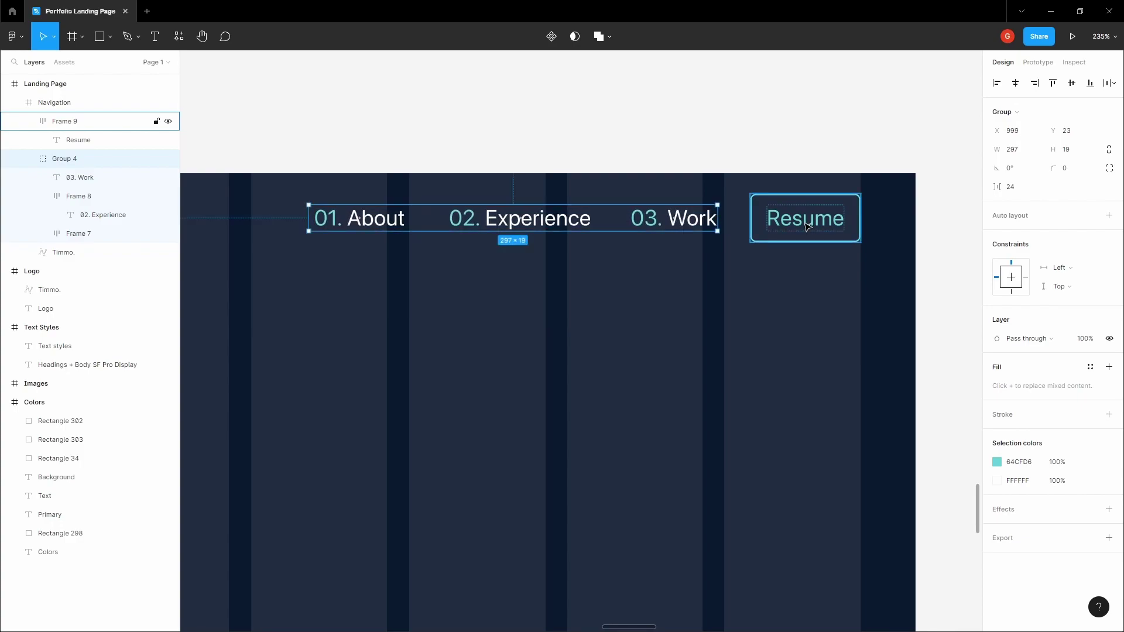
{"action": "left_click", "coordinate": [628, 136]}
{"action": "key", "text": "h"}
{"action": "left_click_drag", "start_coordinate": [613, 136], "coordinate": [662, 135]}
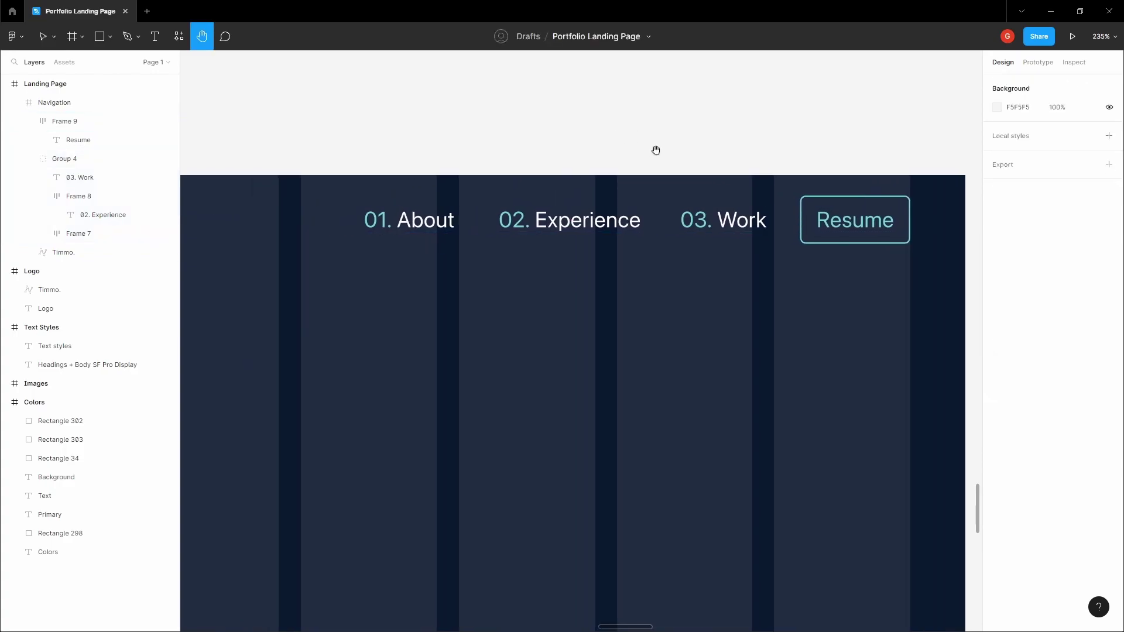
{"action": "scroll", "coordinate": [656, 150], "scroll_direction": "down", "scroll_amount": 10}
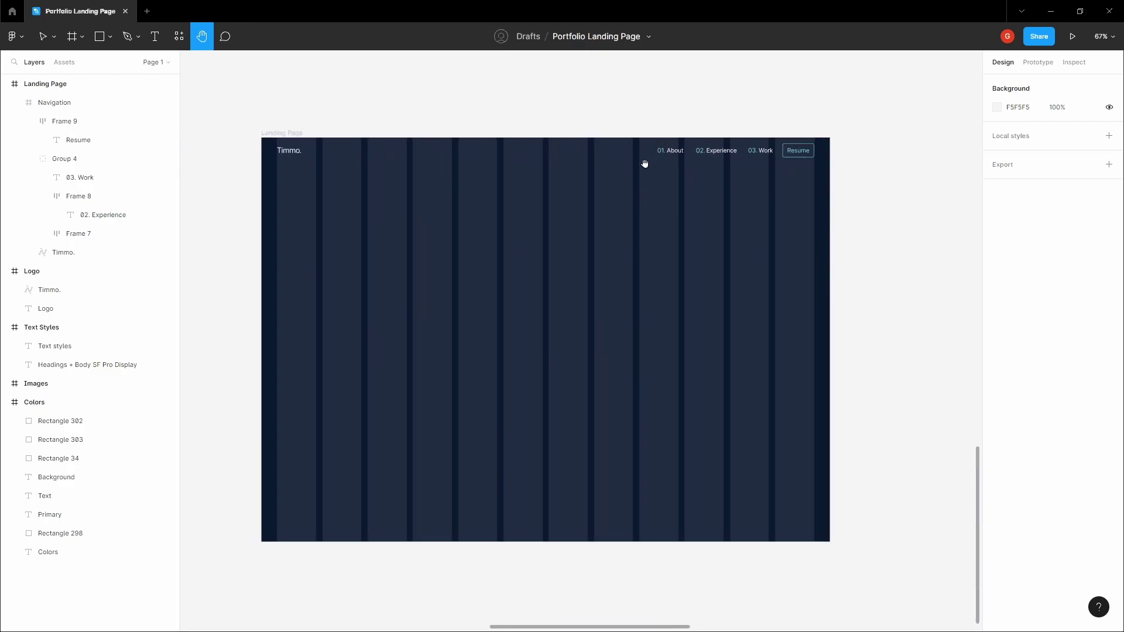
{"action": "left_click_drag", "start_coordinate": [644, 163], "coordinate": [681, 140]}
{"action": "key", "text": "v"}
{"action": "left_click", "coordinate": [746, 147]}
{"action": "key", "text": "Escape"}
{"action": "key", "text": "h"}
{"action": "key", "text": "v"}
{"action": "left_click", "coordinate": [615, 229]}
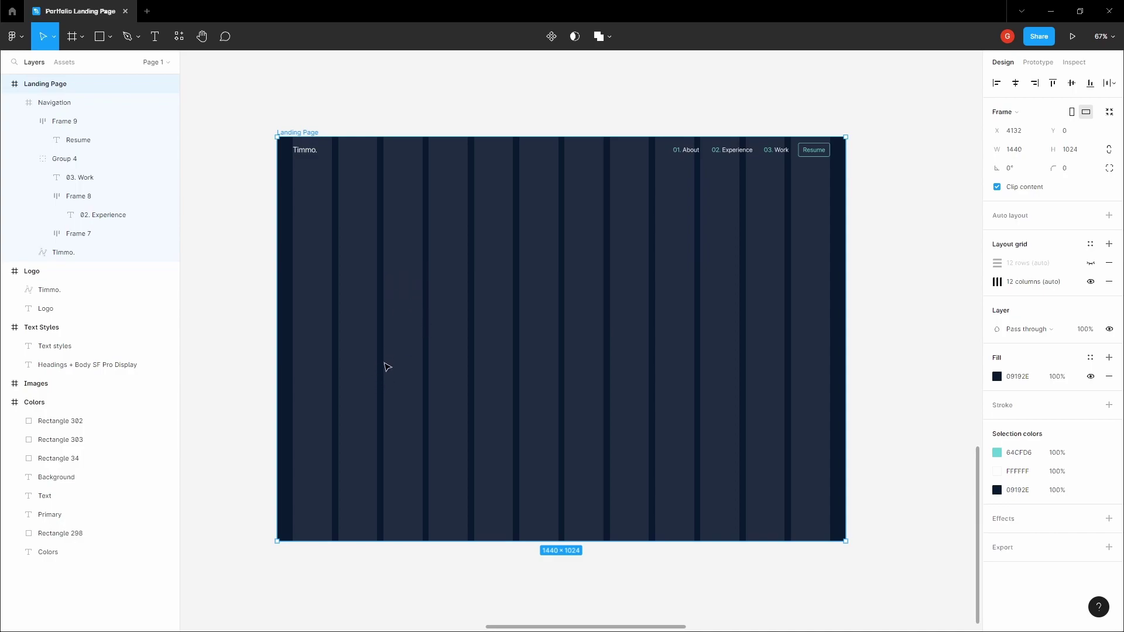
Add a 'Timmy Jackson.' text on the Landing Page.
{"action": "left_click", "coordinate": [398, 241]}
{"action": "left_click", "coordinate": [389, 238]}
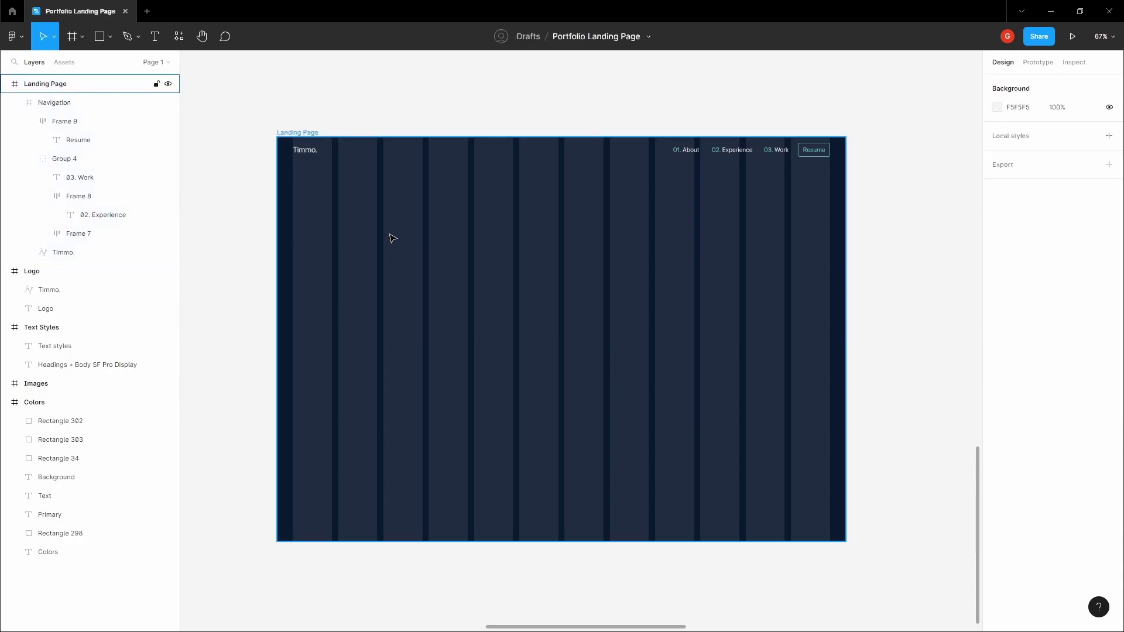
{"action": "scroll", "coordinate": [386, 269], "scroll_direction": "up", "scroll_amount": 3}
{"action": "key", "text": "t"}
{"action": "left_click", "coordinate": [385, 269]}
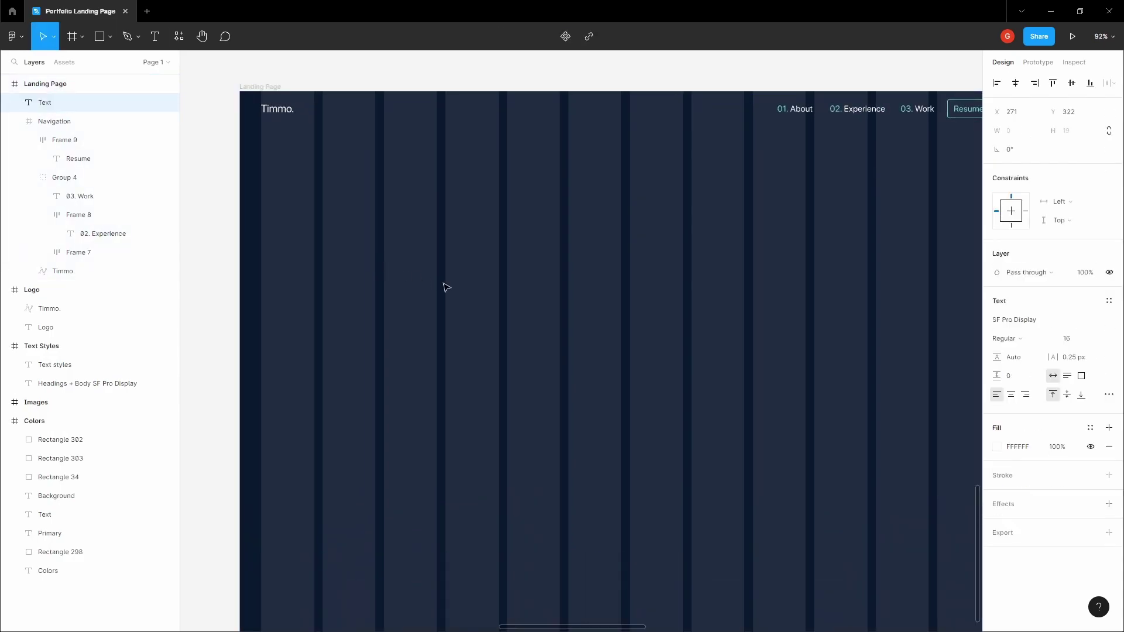
{"action": "type", "text": "Timmy Jackson."}
{"action": "key", "text": "Escape"}
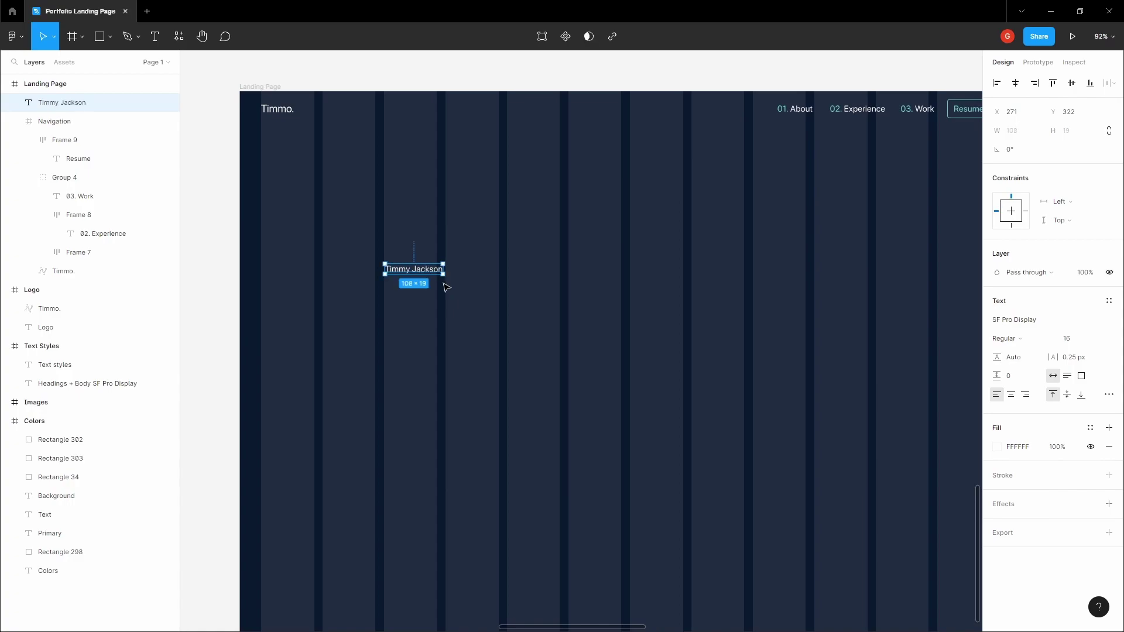
Move the name down slightly and set its font size to 54, line height Auto.
{"action": "left_click_drag", "start_coordinate": [416, 270], "coordinate": [418, 281]}
{"action": "left_click", "coordinate": [1088, 343]}
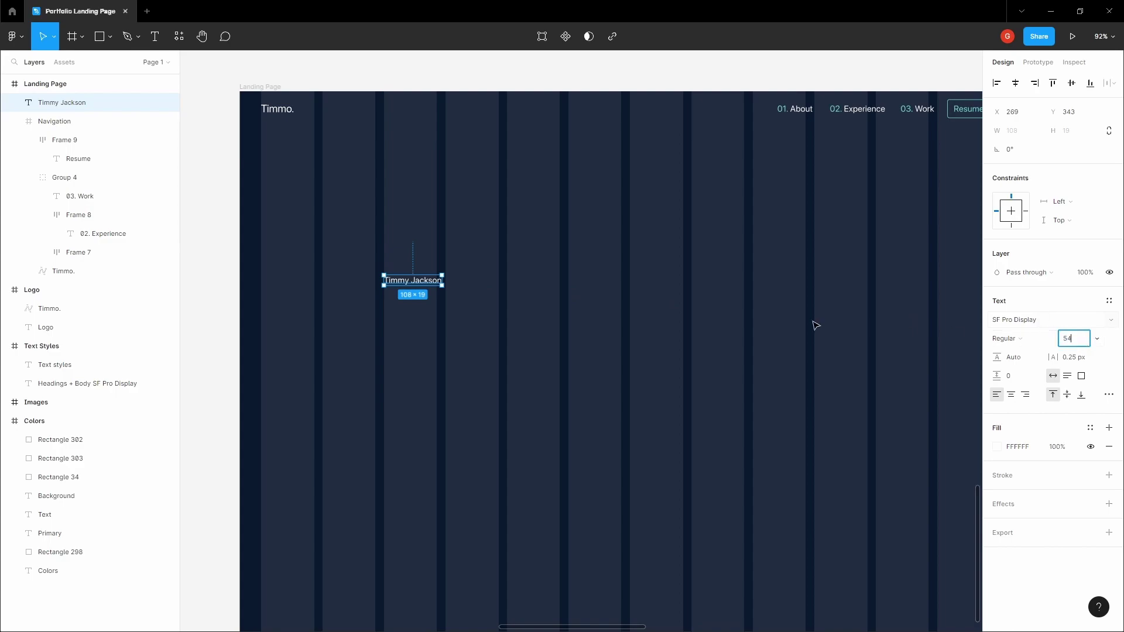
{"action": "key", "text": "Tab"}
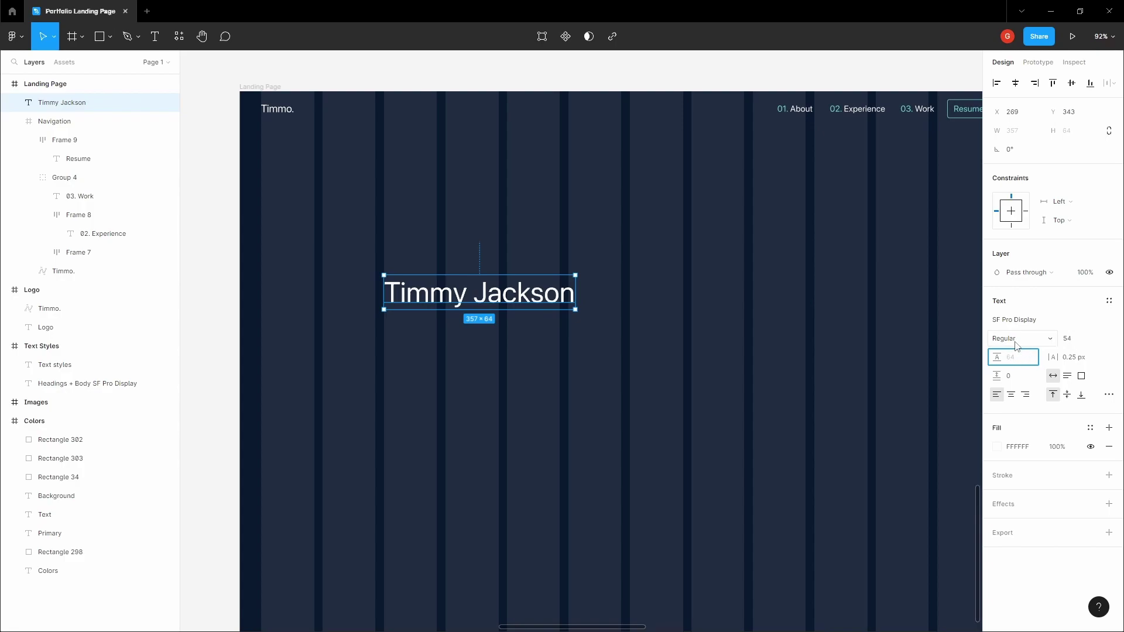
{"action": "left_click", "coordinate": [483, 300]}
Duplicate the name below, retype it as 'I develop stuff on the web', and move it up.
{"action": "left_click_drag", "start_coordinate": [455, 290], "coordinate": [455, 330]}
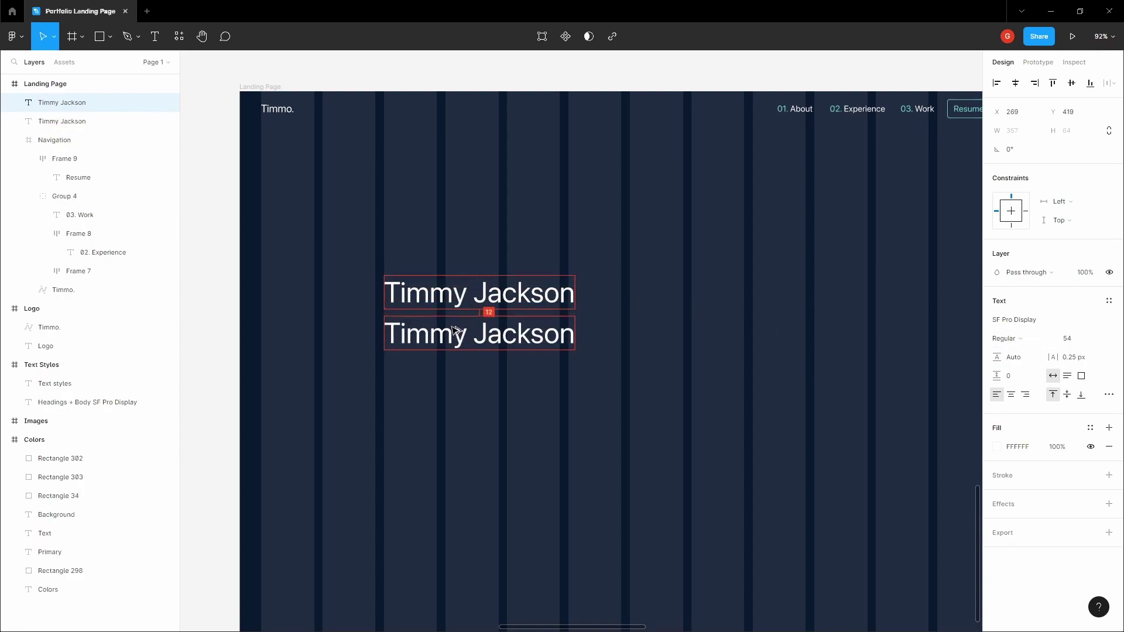
{"action": "double_click", "coordinate": [451, 326]}
{"action": "type", "text": "I"}
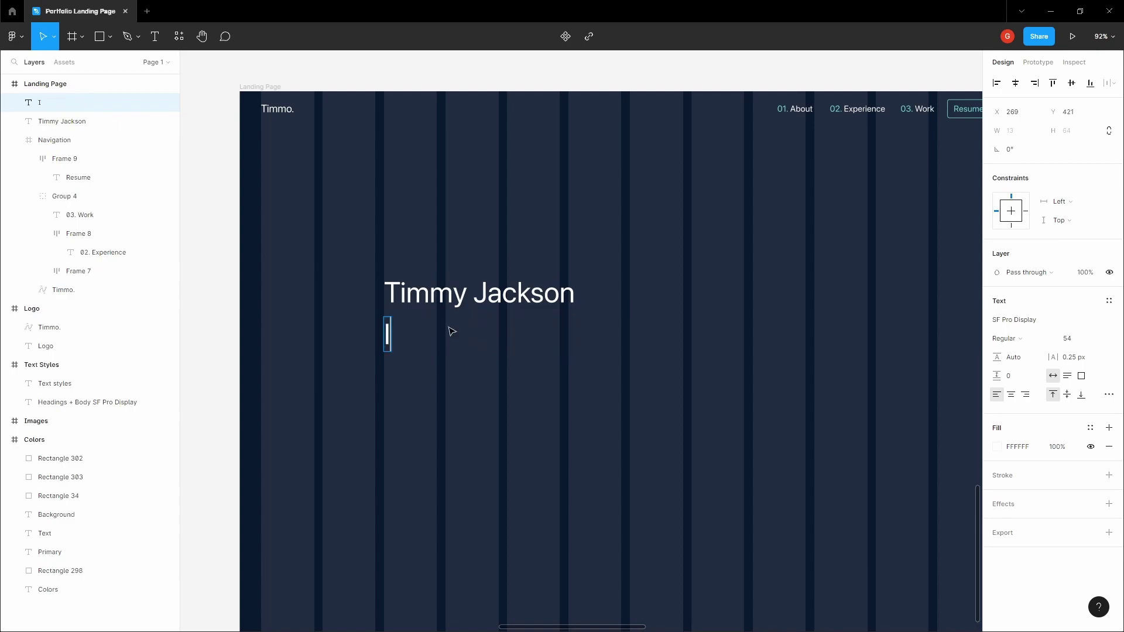
{"action": "type", "text": " develop stuff on the web"}
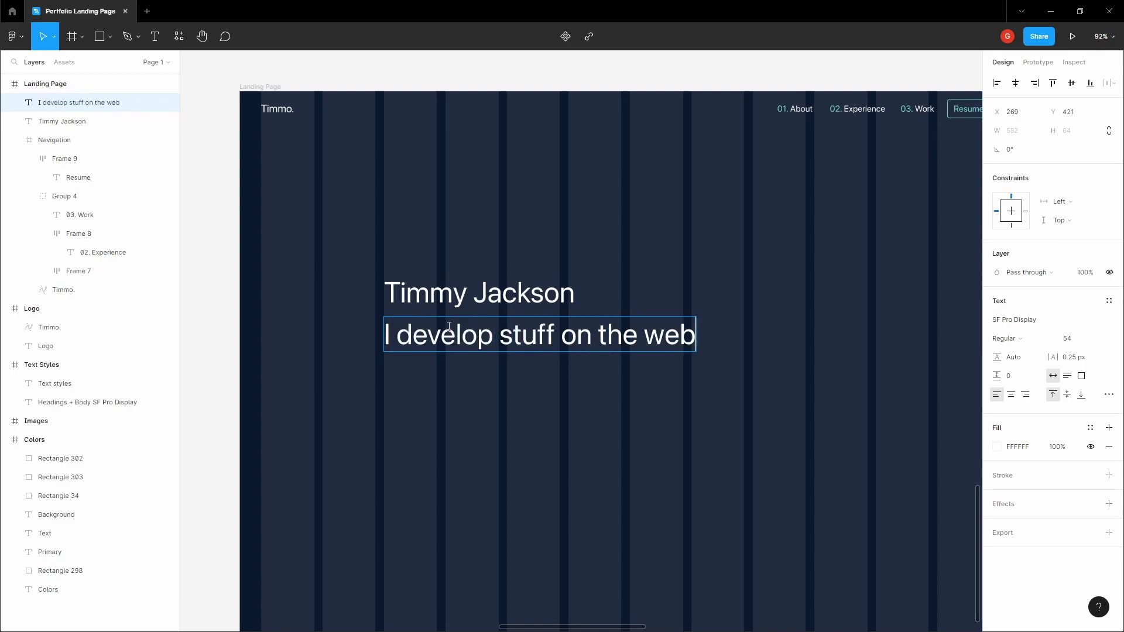
{"action": "key", "text": "Escape"}
{"action": "left_click_drag", "start_coordinate": [434, 333], "coordinate": [434, 325]}
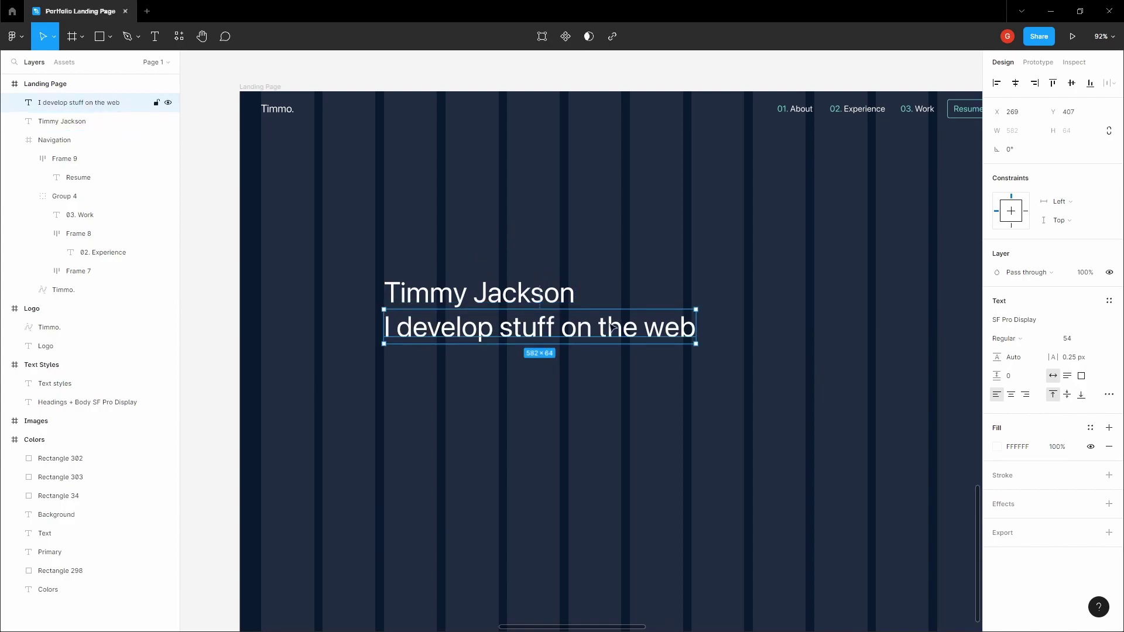
Look up the light-blue Text colour swatch's hex value, C0D2EA.
{"action": "key", "text": "Escape"}
{"action": "scroll", "coordinate": [614, 213], "scroll_direction": "down", "scroll_amount": 3}
{"action": "left_click", "coordinate": [451, 316]}
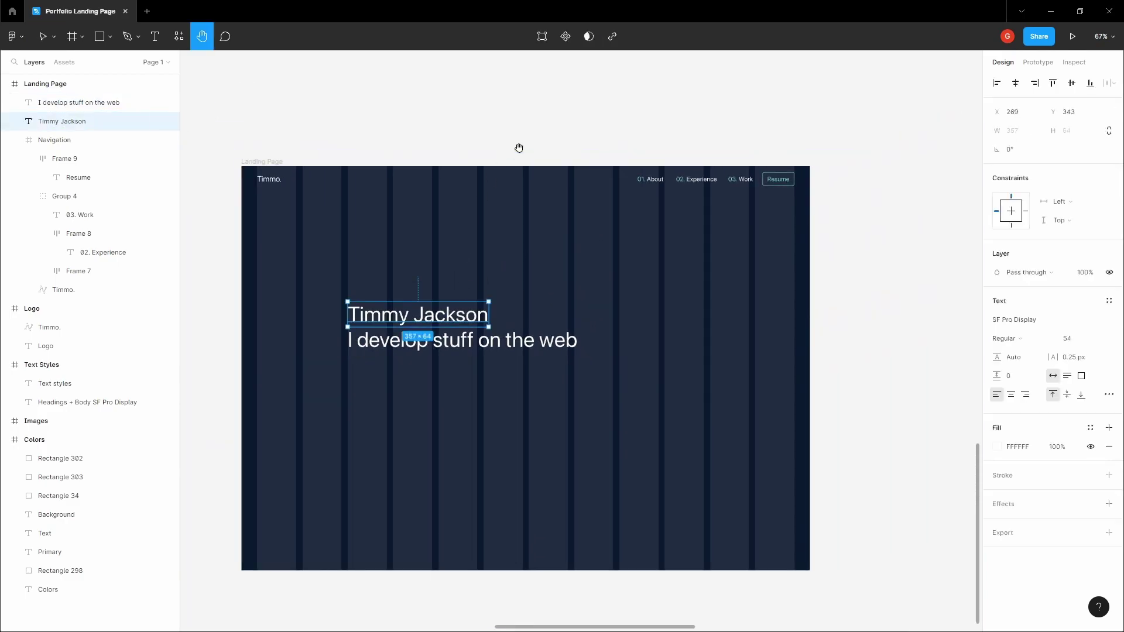
{"action": "scroll", "coordinate": [601, 203], "scroll_direction": "down", "scroll_amount": 5}
{"action": "scroll", "coordinate": [602, 203], "scroll_direction": "right", "scroll_amount": 5}
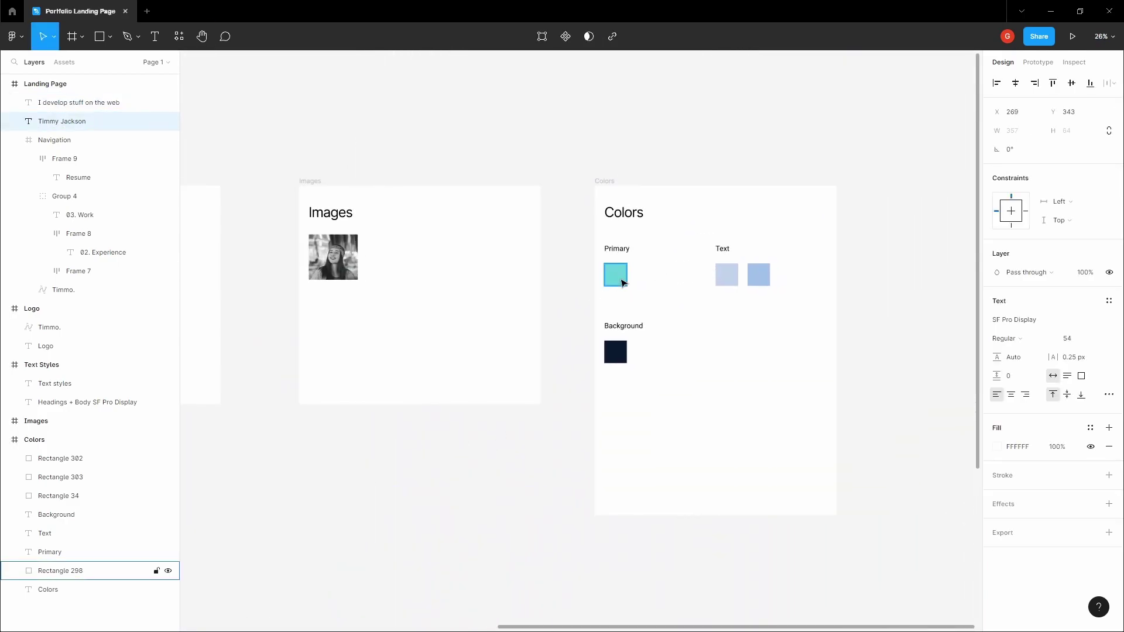
{"action": "left_click", "coordinate": [726, 275]}
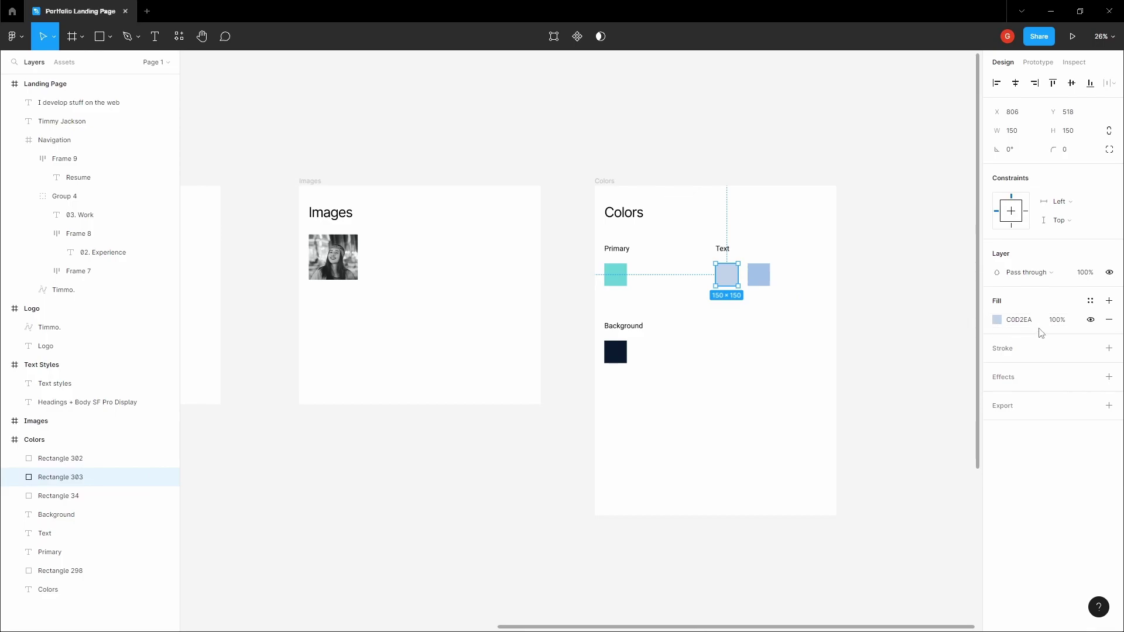
{"action": "left_click", "coordinate": [1019, 320]}
{"action": "left_click", "coordinate": [522, 464]}
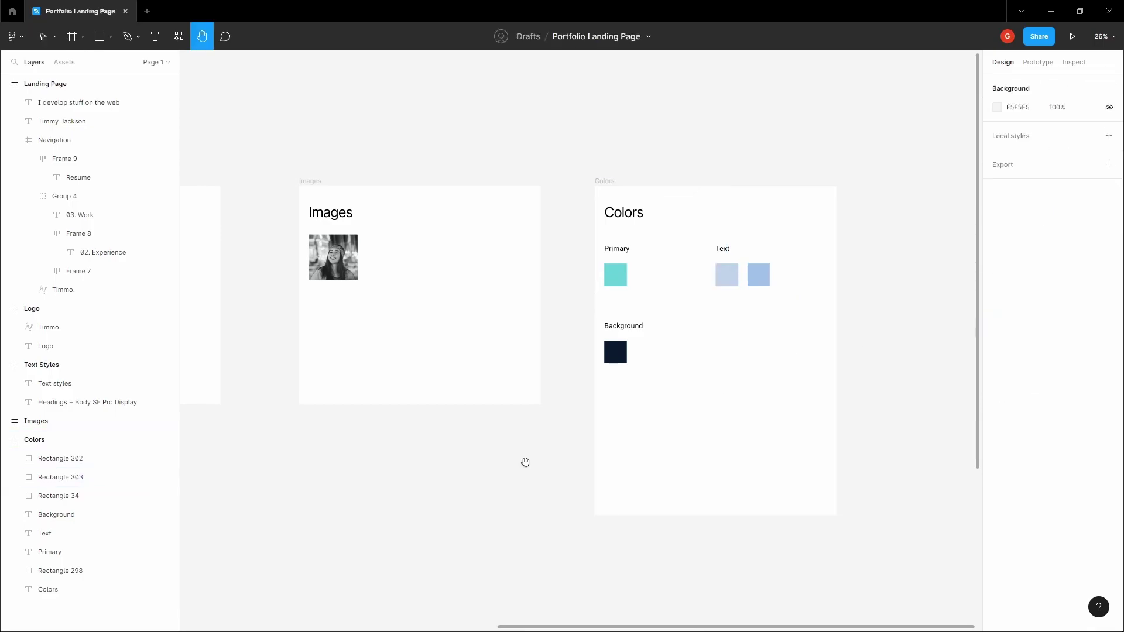
{"action": "scroll", "coordinate": [695, 233], "scroll_direction": "left", "scroll_amount": 10}
Set the subtitle's fill opacity to 60%.
{"action": "scroll", "coordinate": [666, 260], "scroll_direction": "up", "scroll_amount": 3}
{"action": "left_click", "coordinate": [666, 259]}
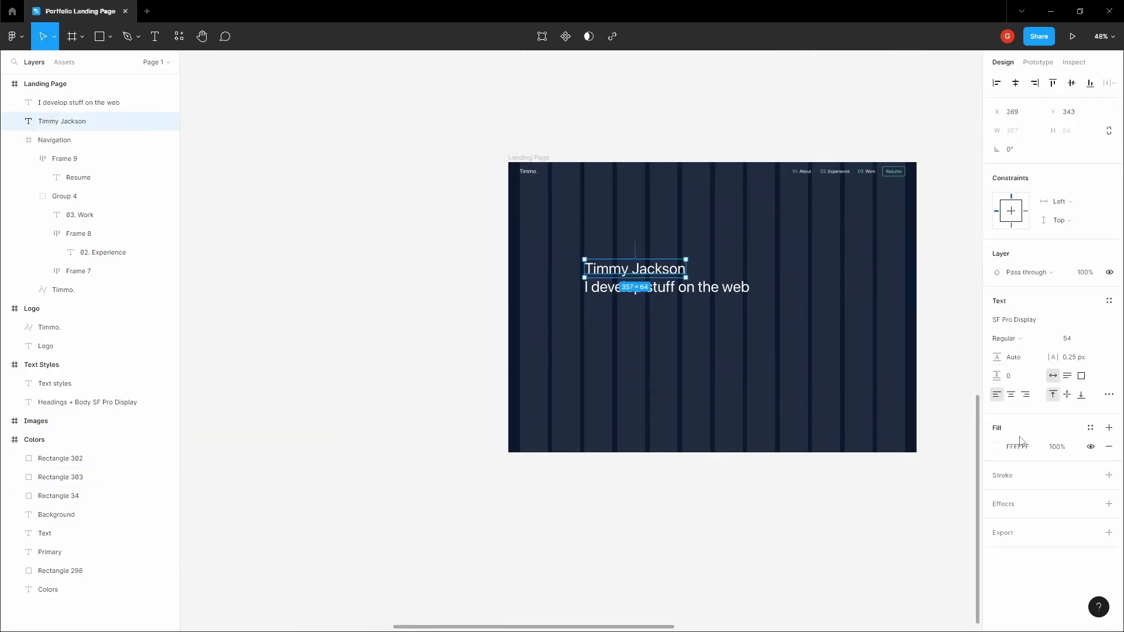
{"action": "left_click", "coordinate": [838, 298]}
{"action": "scroll", "coordinate": [665, 288], "scroll_direction": "up", "scroll_amount": 5}
{"action": "left_click", "coordinate": [611, 308]}
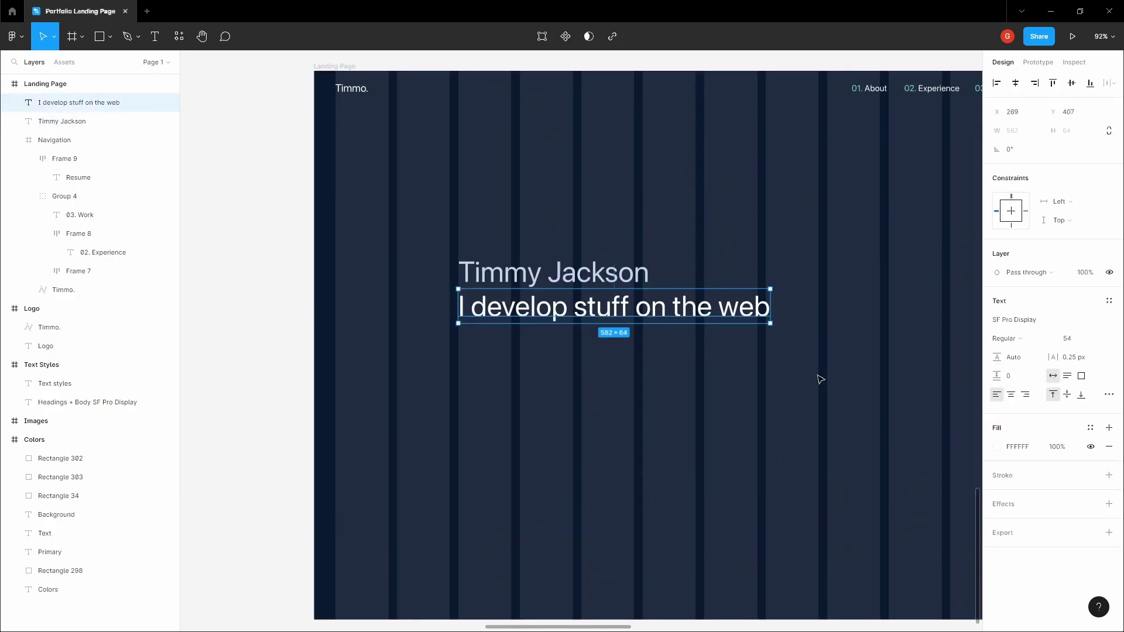
{"action": "left_click", "coordinate": [781, 379]}
{"action": "left_click", "coordinate": [648, 316]}
{"action": "left_click", "coordinate": [634, 351]}
{"action": "left_click", "coordinate": [637, 304]}
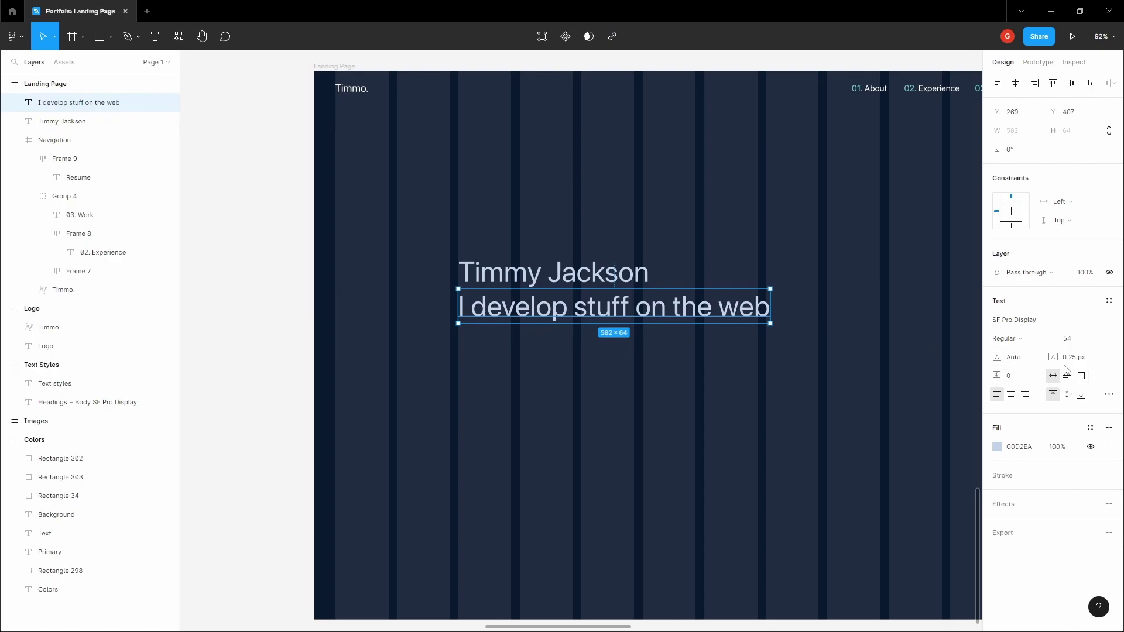
{"action": "left_click", "coordinate": [1055, 450]}
{"action": "left_click", "coordinate": [777, 384]}
Hide the Landing Page's column layout grid.
{"action": "scroll", "coordinate": [643, 351], "scroll_direction": "right", "scroll_amount": 2}
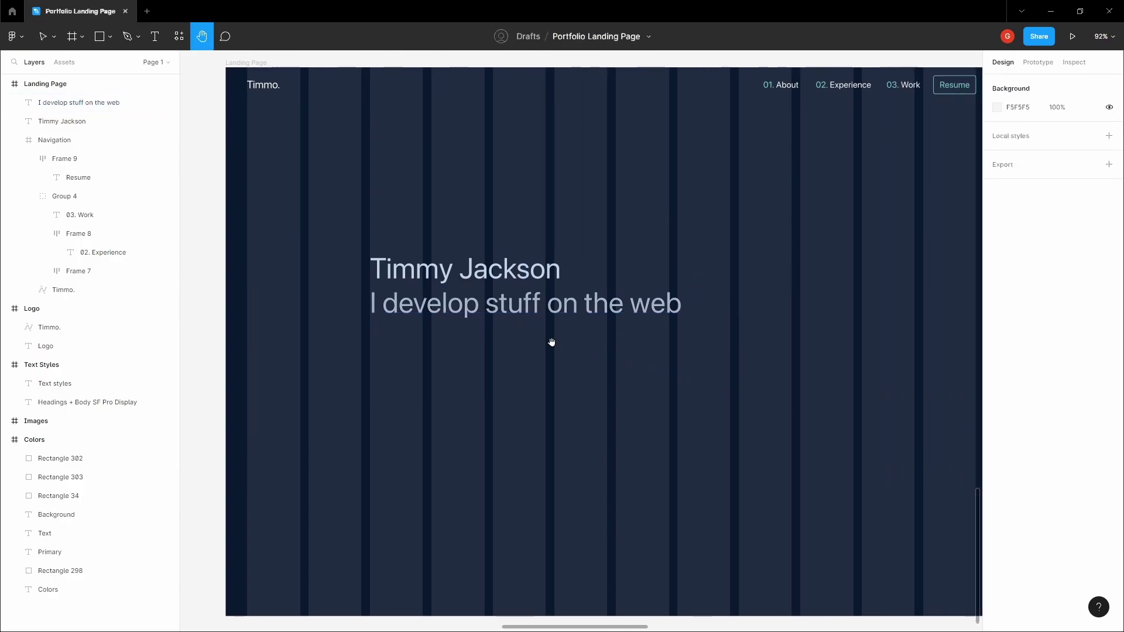
{"action": "left_click", "coordinate": [245, 62]}
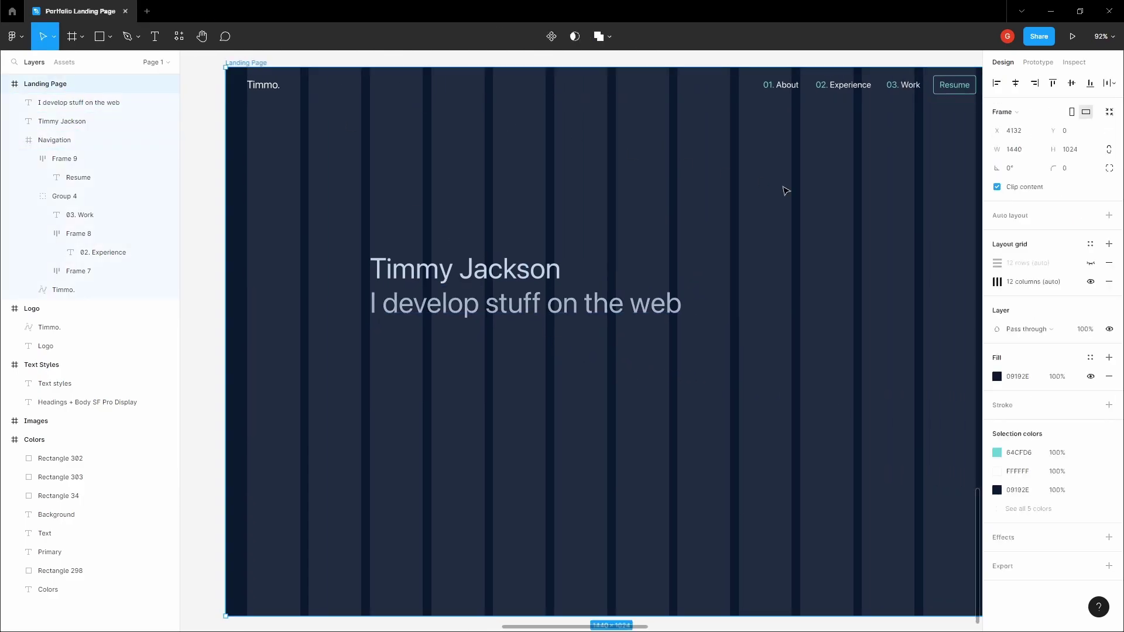
{"action": "left_click", "coordinate": [1090, 283]}
Recheck the subtitle's fill, keeping C0D2EA at 60% opacity.
{"action": "left_click", "coordinate": [474, 311]}
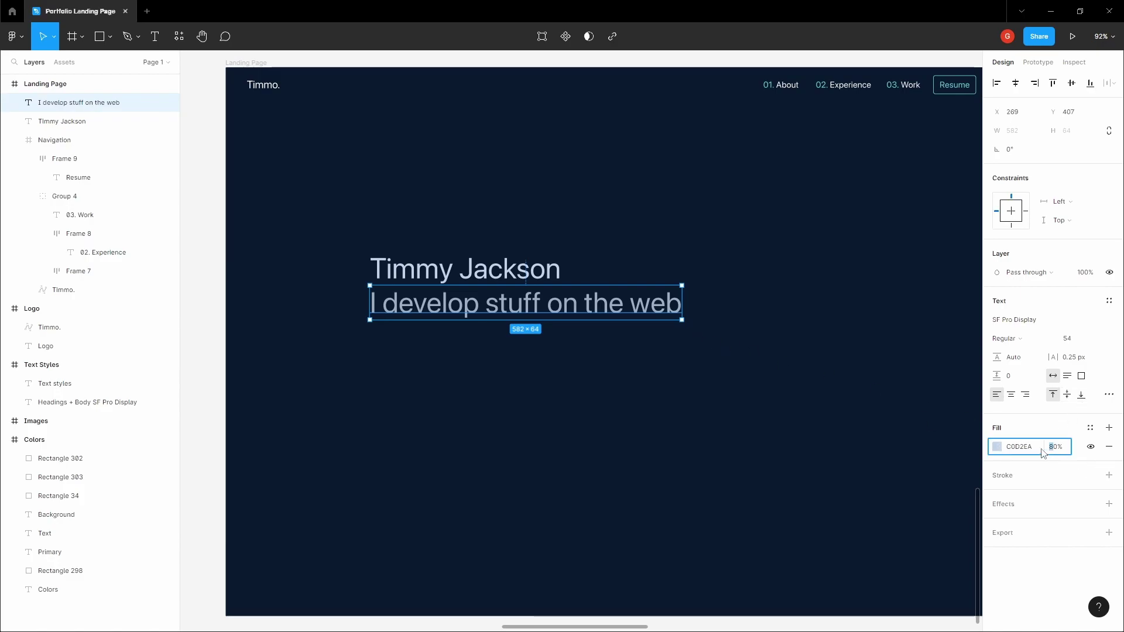
{"action": "left_click", "coordinate": [748, 376]}
{"action": "key", "text": "h"}
{"action": "left_click_drag", "start_coordinate": [664, 346], "coordinate": [636, 354]}
{"action": "scroll", "coordinate": [636, 354], "scroll_direction": "down", "scroll_amount": 1}
{"action": "key", "text": "v"}
{"action": "left_click", "coordinate": [612, 311]}
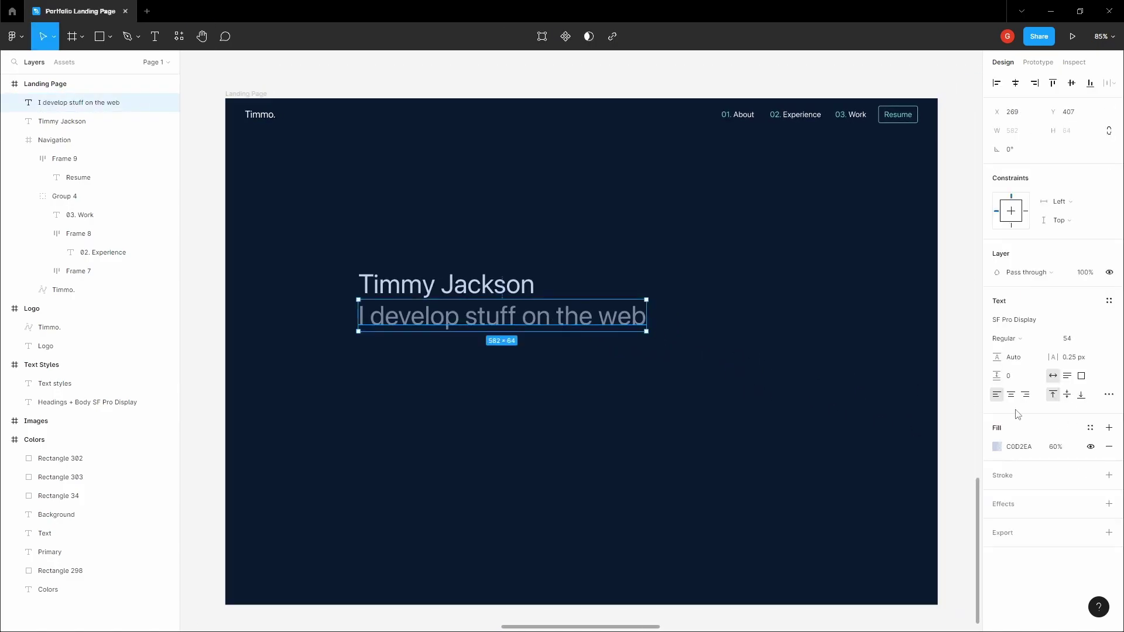
{"action": "left_click", "coordinate": [1054, 449]}
{"action": "left_click", "coordinate": [647, 369]}
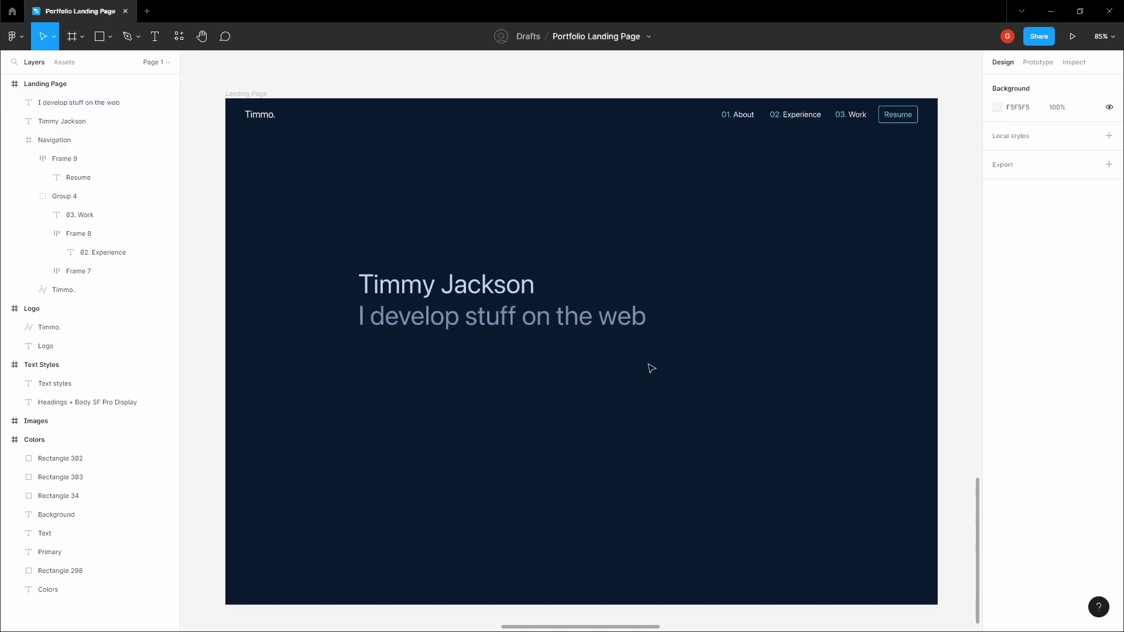
Show the Landing Page's 12-column layout grid again.
{"action": "key", "text": "h"}
{"action": "left_click_drag", "start_coordinate": [515, 334], "coordinate": [539, 332]}
{"action": "key", "text": "v"}
{"action": "left_click", "coordinate": [507, 313]}
{"action": "left_click", "coordinate": [477, 247]}
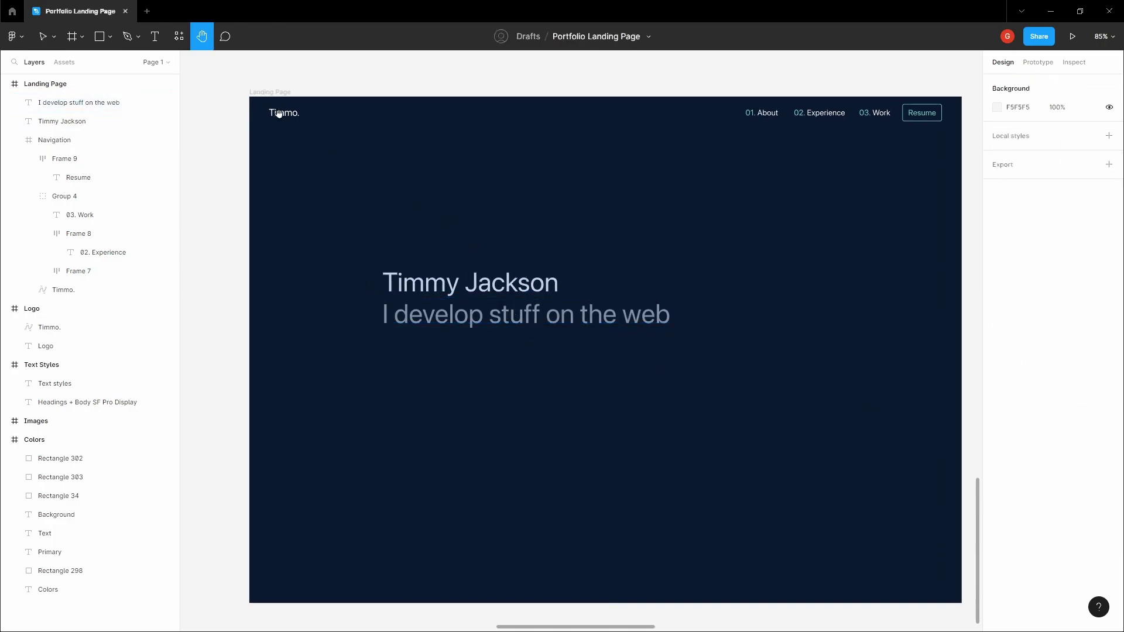
{"action": "left_click", "coordinate": [275, 94]}
{"action": "left_click", "coordinate": [1090, 284]}
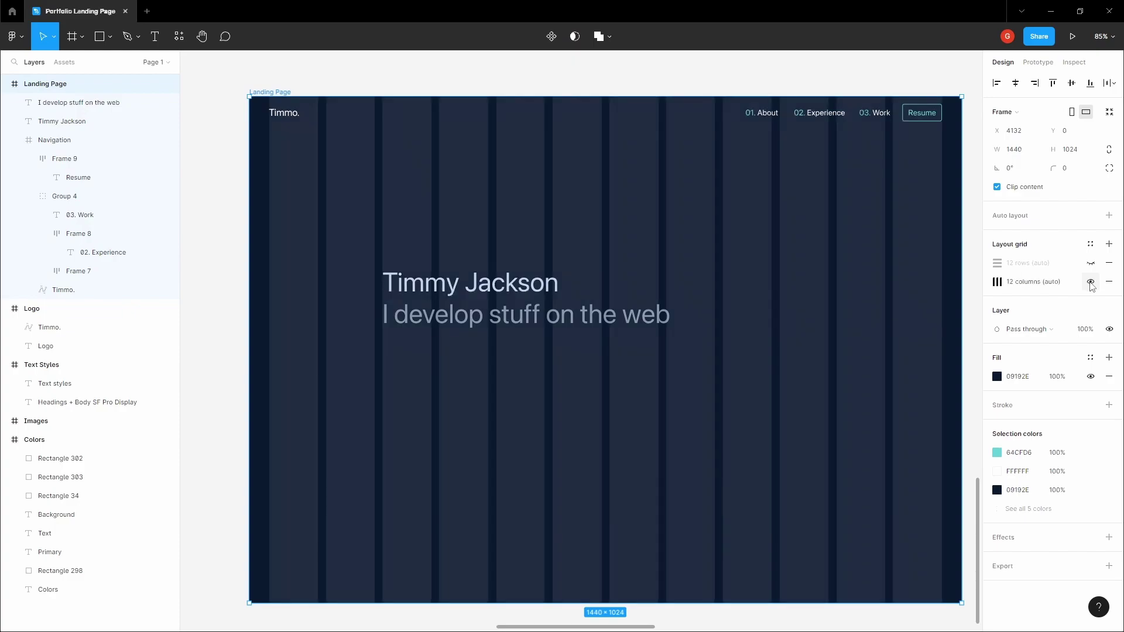
{"action": "left_click", "coordinate": [607, 292]}
Add a new 'Designer & Developer' text above the name.
{"action": "key", "text": "h"}
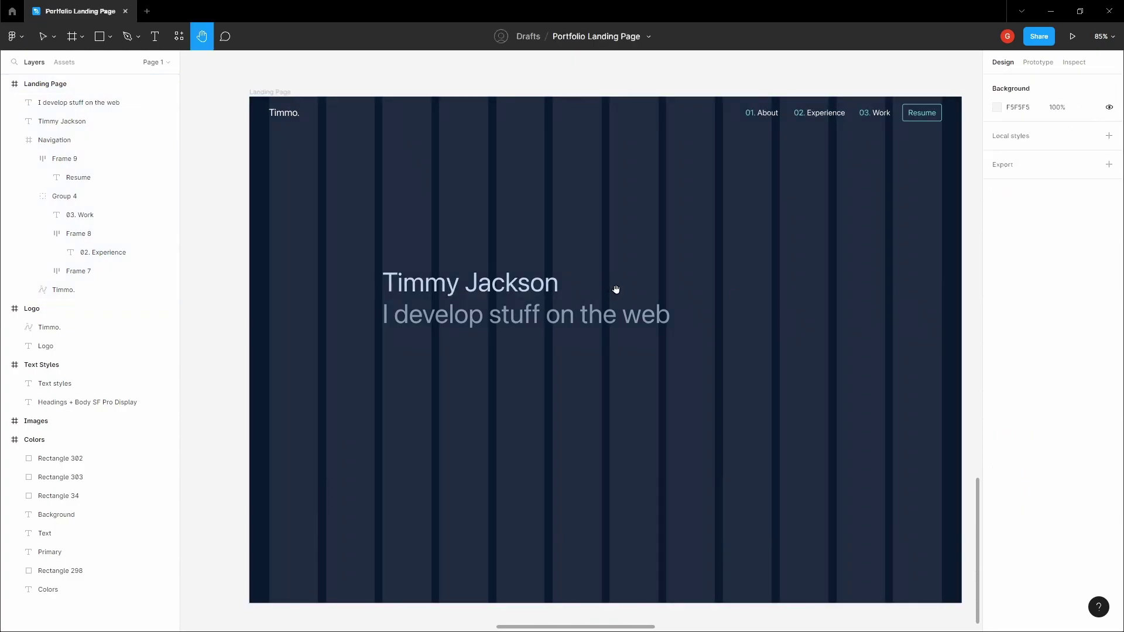
{"action": "key", "text": "v"}
{"action": "left_click", "coordinate": [401, 236]}
{"action": "scroll", "coordinate": [394, 240], "scroll_direction": "up", "scroll_amount": 6}
{"action": "key", "text": "t"}
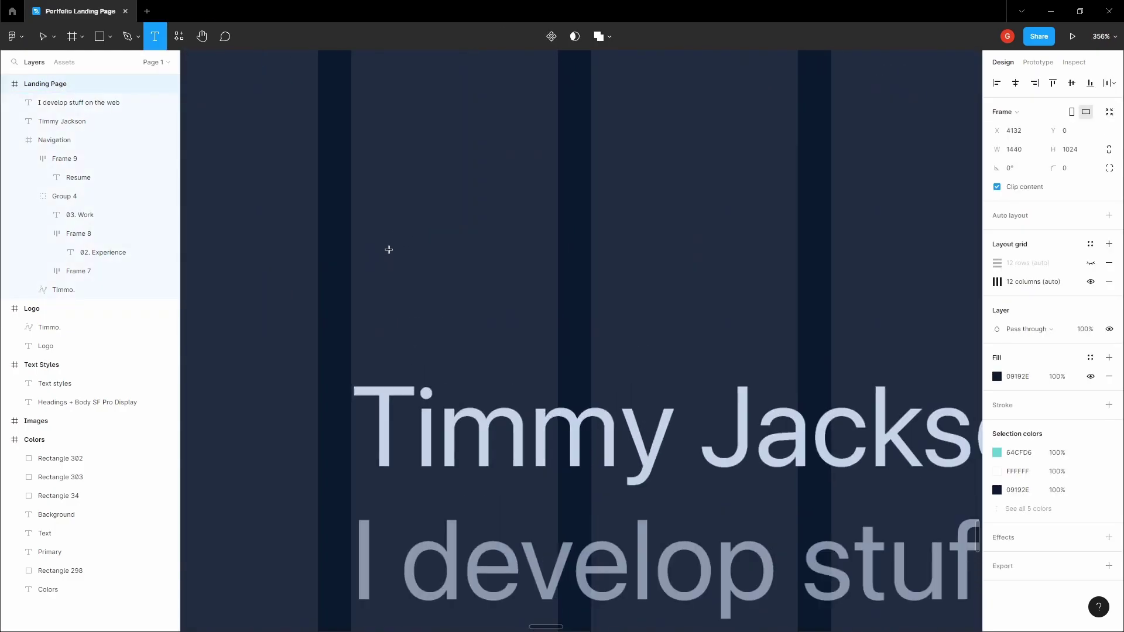
{"action": "left_click", "coordinate": [389, 249]}
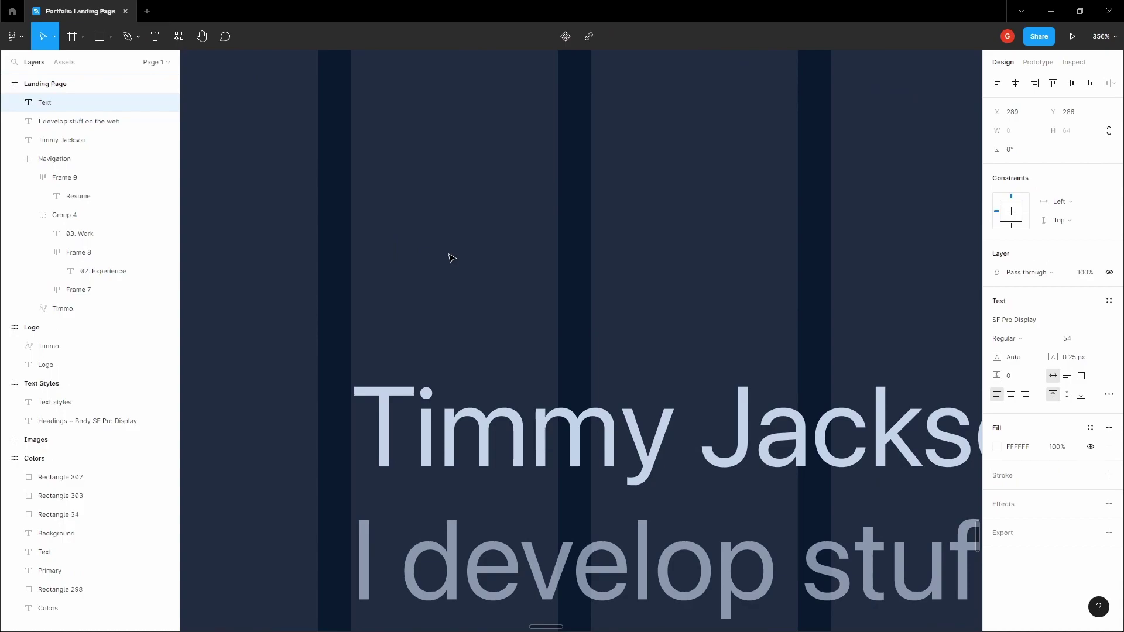
{"action": "type", "text": "D"}
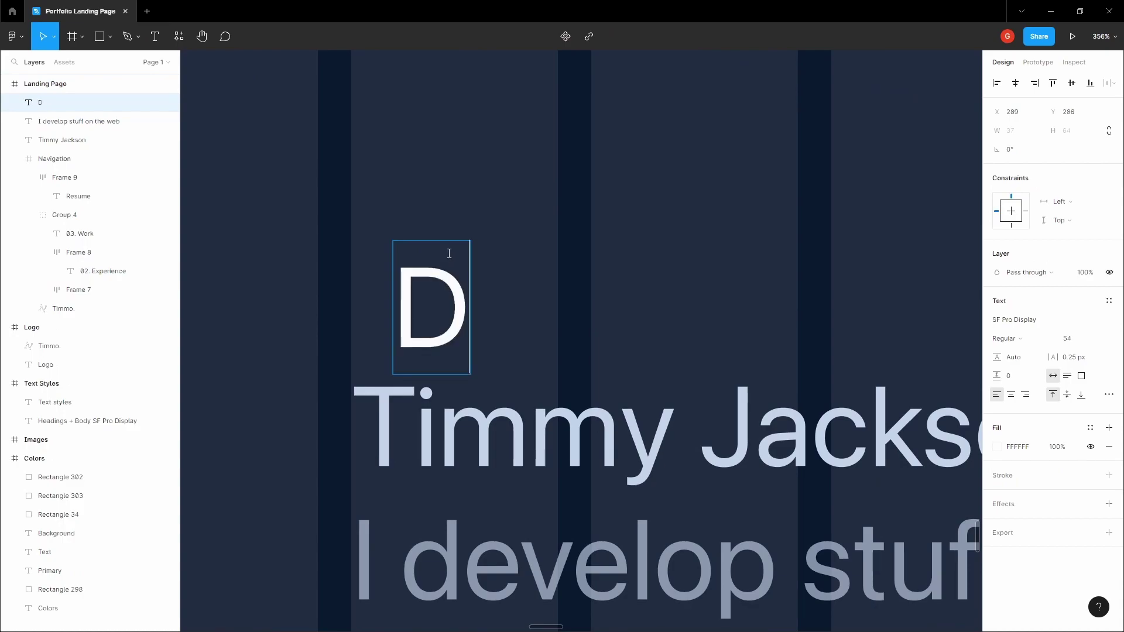
{"action": "type", "text": "esigner *"}
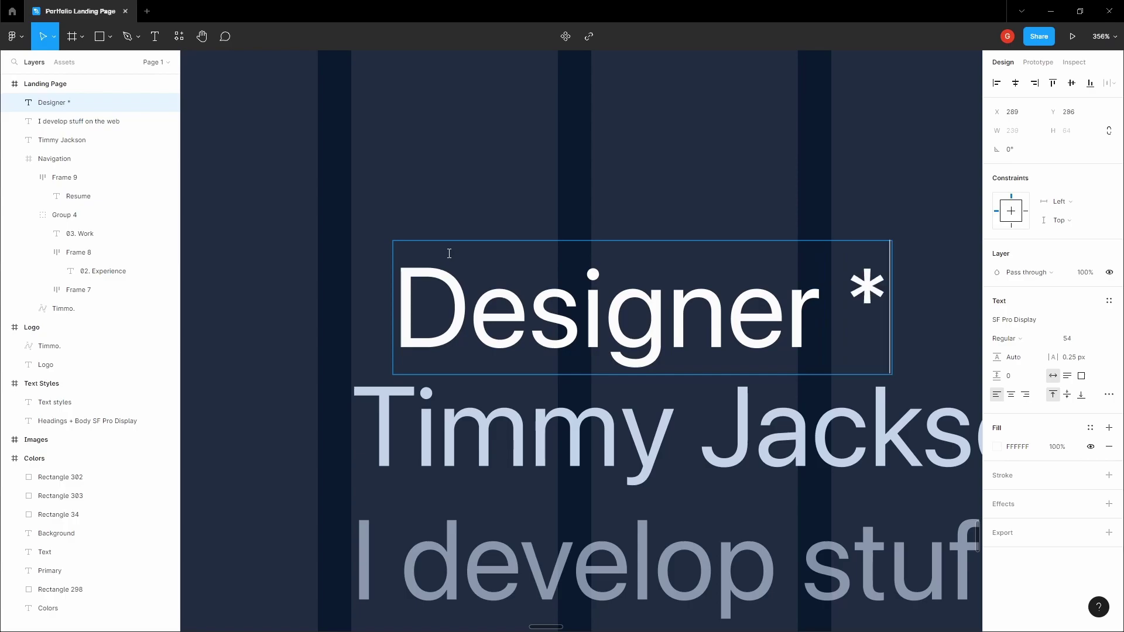
{"action": "key", "text": "BackSpace"}
{"action": "type", "text": "& Developer"}
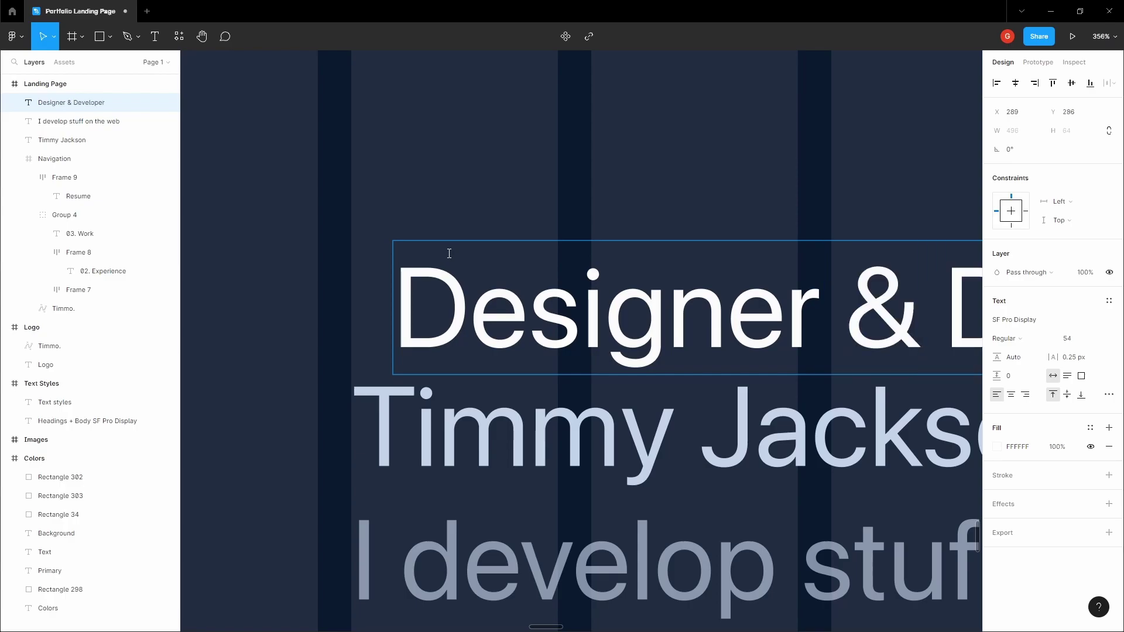
{"action": "scroll", "coordinate": [583, 160], "scroll_direction": "down", "scroll_amount": 5}
{"action": "key", "text": "Escape"}
Set 'Designer & Developer' to 14 px and place it above 'Timmy Jackson', left-aligned.
{"action": "left_click", "coordinate": [1100, 339]}
{"action": "left_click", "coordinate": [1090, 418]}
{"action": "left_click_drag", "start_coordinate": [520, 215], "coordinate": [499, 258]}
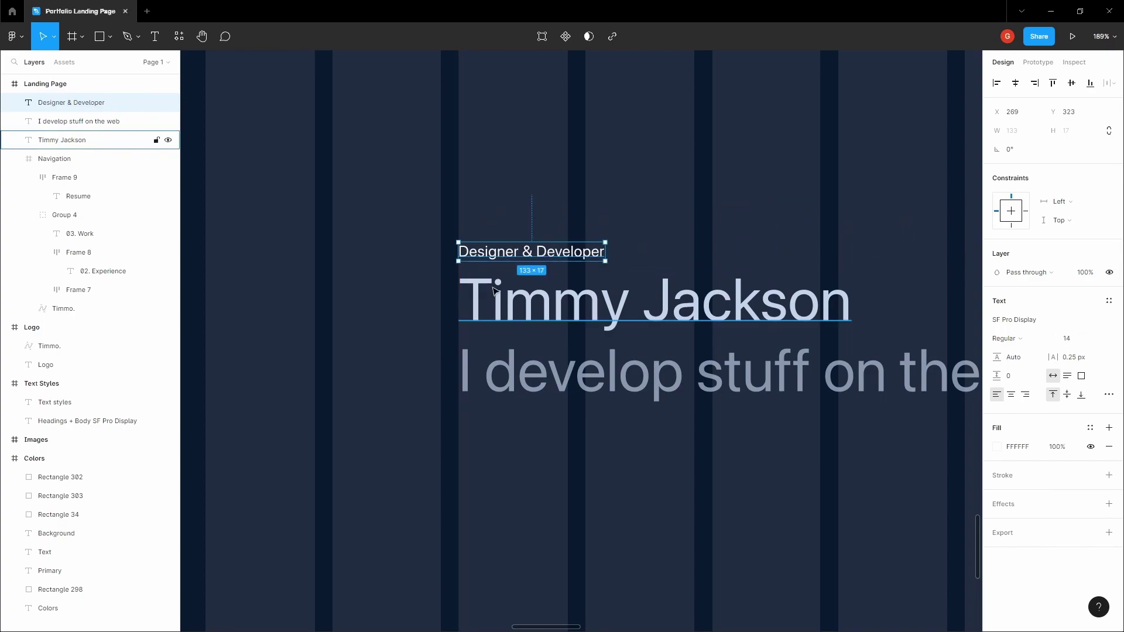
Color 'Designer & Developer' teal 64CFD6, copied from the nav links.
{"action": "scroll", "coordinate": [493, 291], "scroll_direction": "down", "scroll_amount": 5}
{"action": "scroll", "coordinate": [684, 173], "scroll_direction": "up", "scroll_amount": 1}
{"action": "scroll", "coordinate": [685, 174], "scroll_direction": "right", "scroll_amount": 1}
{"action": "left_click", "coordinate": [796, 166]}
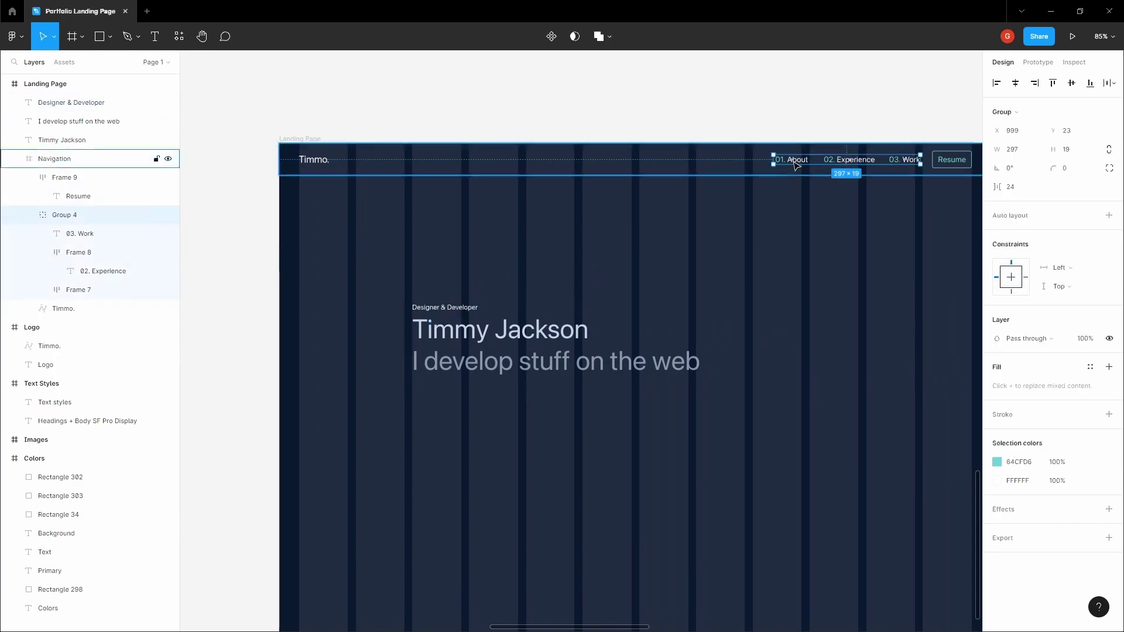
{"action": "left_click", "coordinate": [1018, 462]}
{"action": "key", "text": "ctrl+c"}
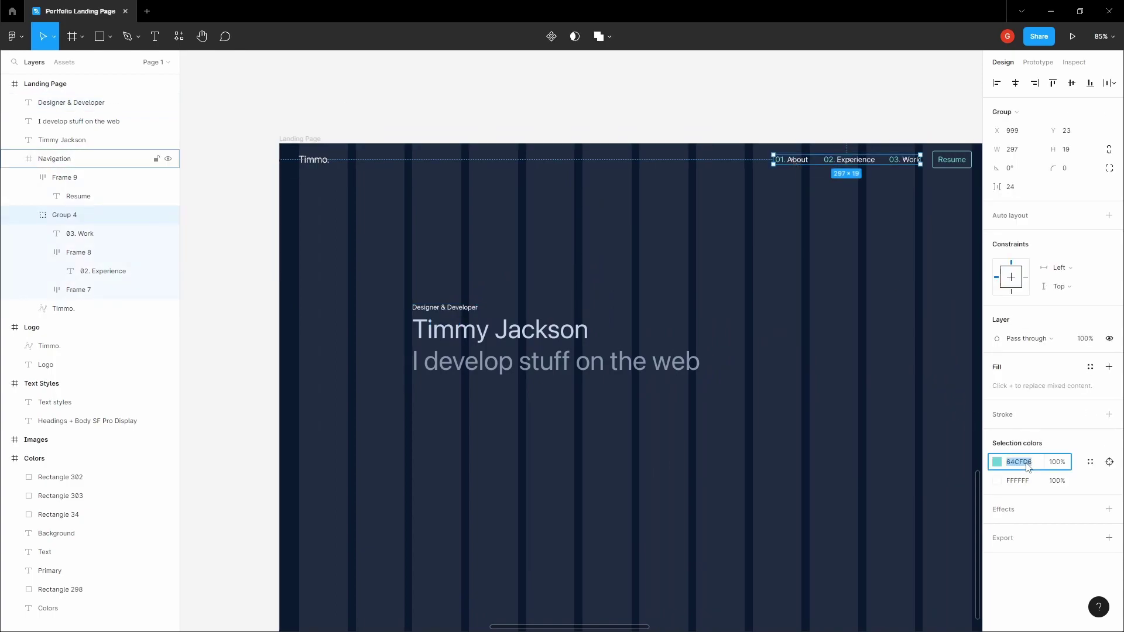
{"action": "left_click", "coordinate": [457, 307]}
{"action": "left_click", "coordinate": [1019, 446]}
{"action": "key", "text": "ctrl+v"}
{"action": "left_click", "coordinate": [476, 255]}
Nudge 'Designer & Developer' up to Y 314, 12 px above the name.
{"action": "scroll", "coordinate": [410, 309], "scroll_direction": "up", "scroll_amount": 5}
{"action": "left_click", "coordinate": [451, 312]}
{"action": "key", "text": "alt"}
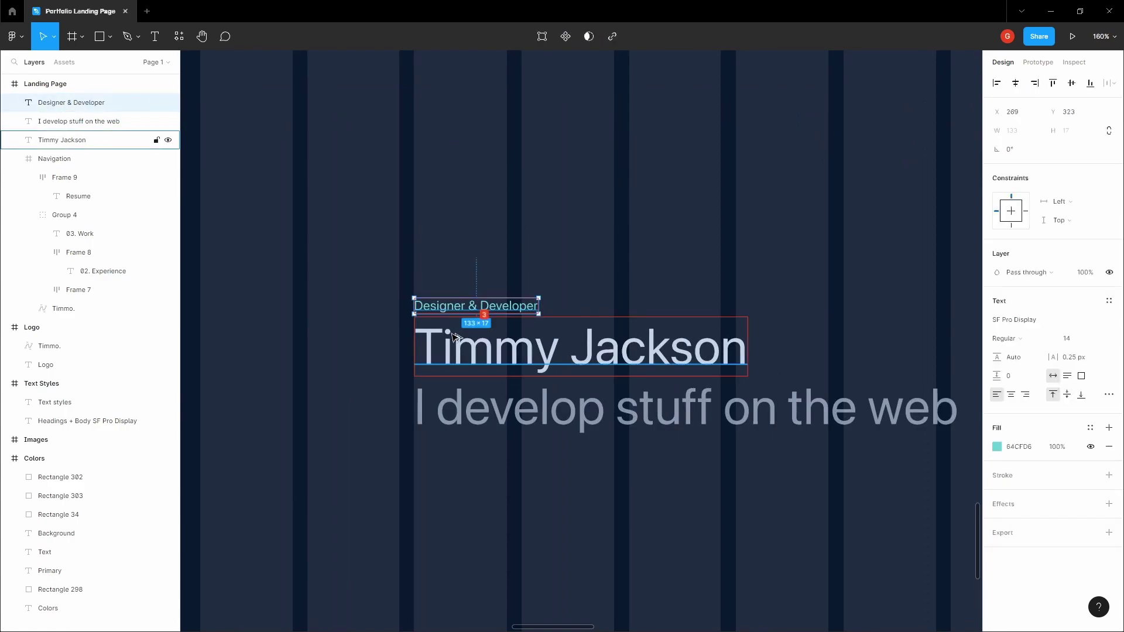
{"action": "key", "text": "shift+Up"}
{"action": "key", "text": "Up"}
{"action": "key", "text": "Up"}
{"action": "key", "text": "alt"}
{"action": "key", "text": "Down"}
{"action": "key", "text": "Down"}
{"action": "key", "text": "Down"}
{"action": "key", "text": "alt"}
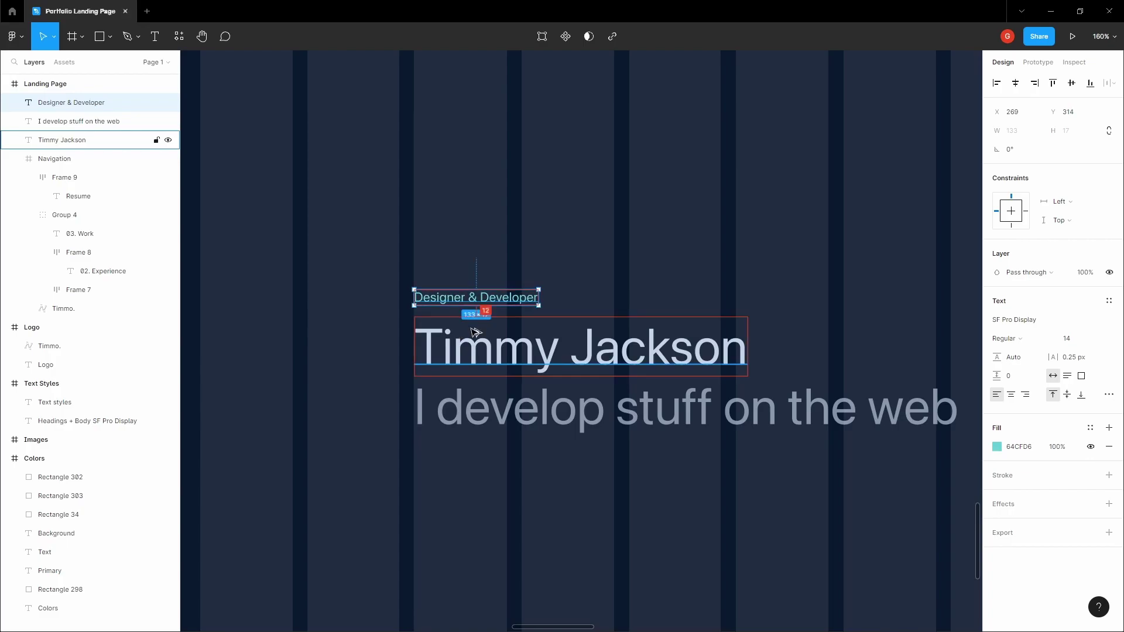
{"action": "key", "text": "shift+1"}
{"action": "key", "text": "Escape"}
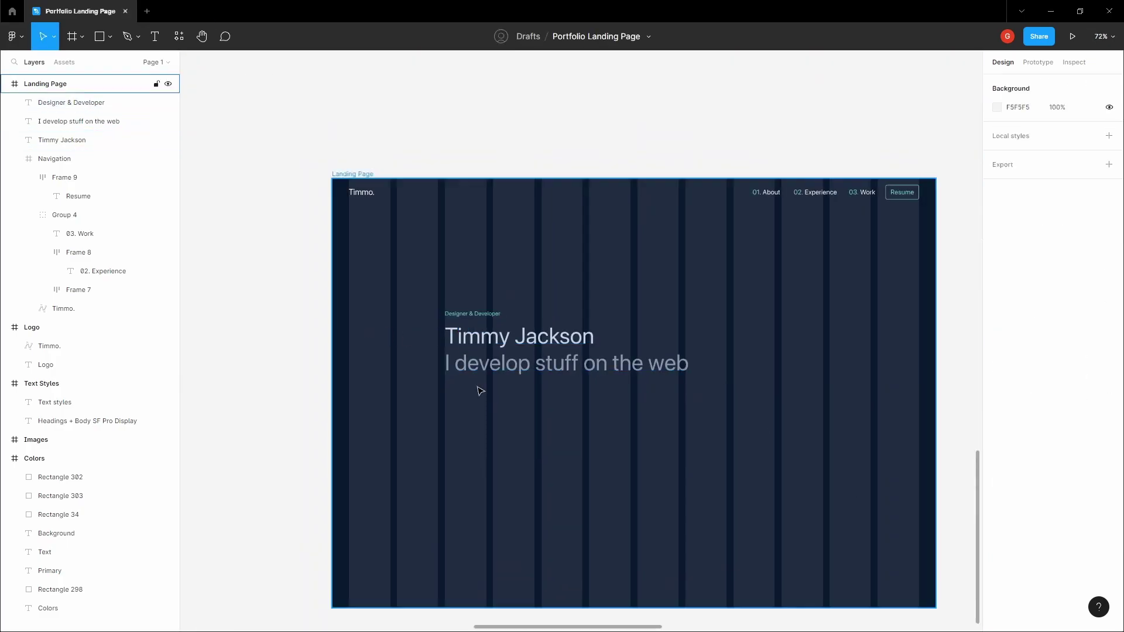
Type the intro paragraph 'I'm a software engineer… Currently working on a web3 project.' below the subtitle.
{"action": "left_click", "coordinate": [480, 390]}
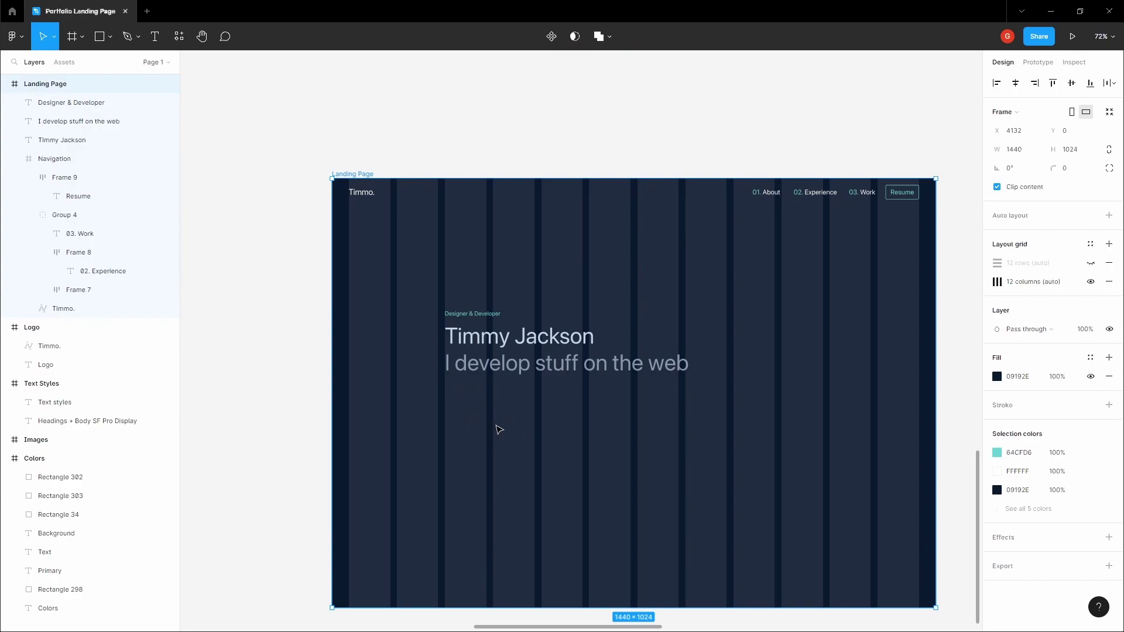
{"action": "scroll", "coordinate": [462, 401], "scroll_direction": "up", "scroll_amount": 5}
{"action": "key", "text": "t"}
{"action": "left_click", "coordinate": [440, 390]}
{"action": "scroll", "coordinate": [507, 428], "scroll_direction": "up", "scroll_amount": 1}
{"action": "scroll", "coordinate": [503, 420], "scroll_direction": "up", "scroll_amount": 1}
{"action": "type", "text": "I'm a software"}
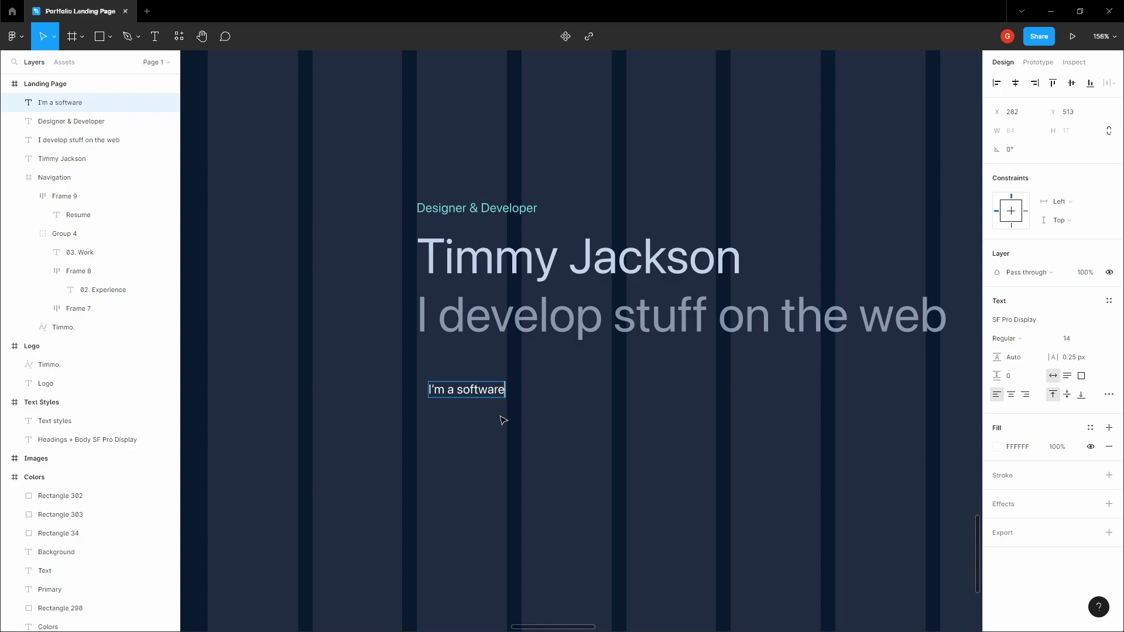
{"action": "type", "text": "engineer coding"}
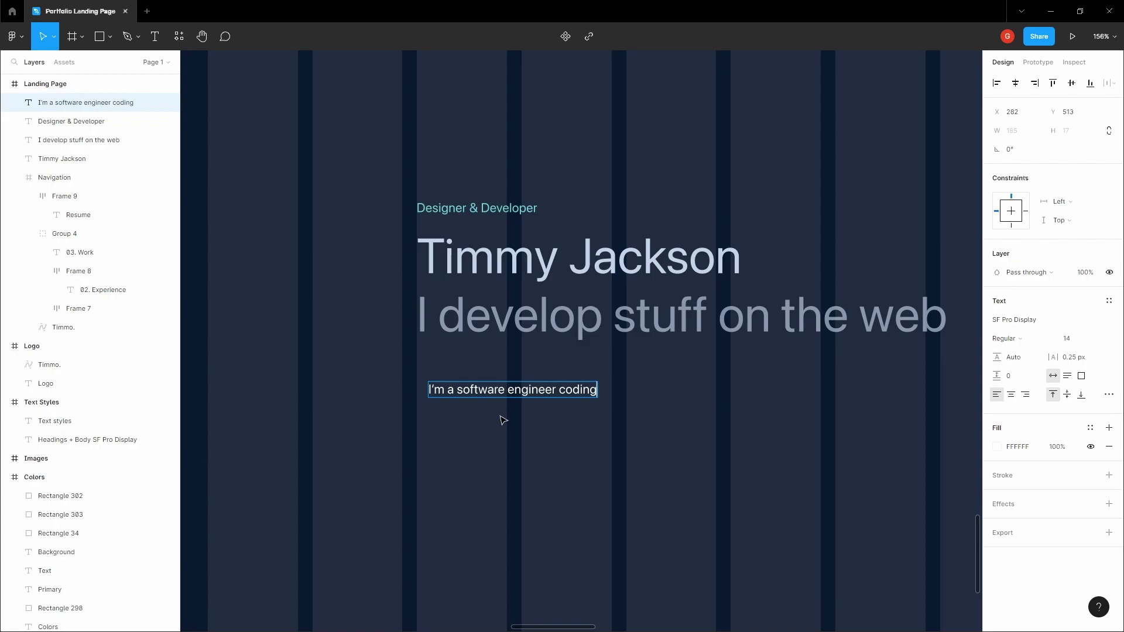
{"action": "type", "text": " q8ap"}
{"action": "type", "text": "digital experience"}
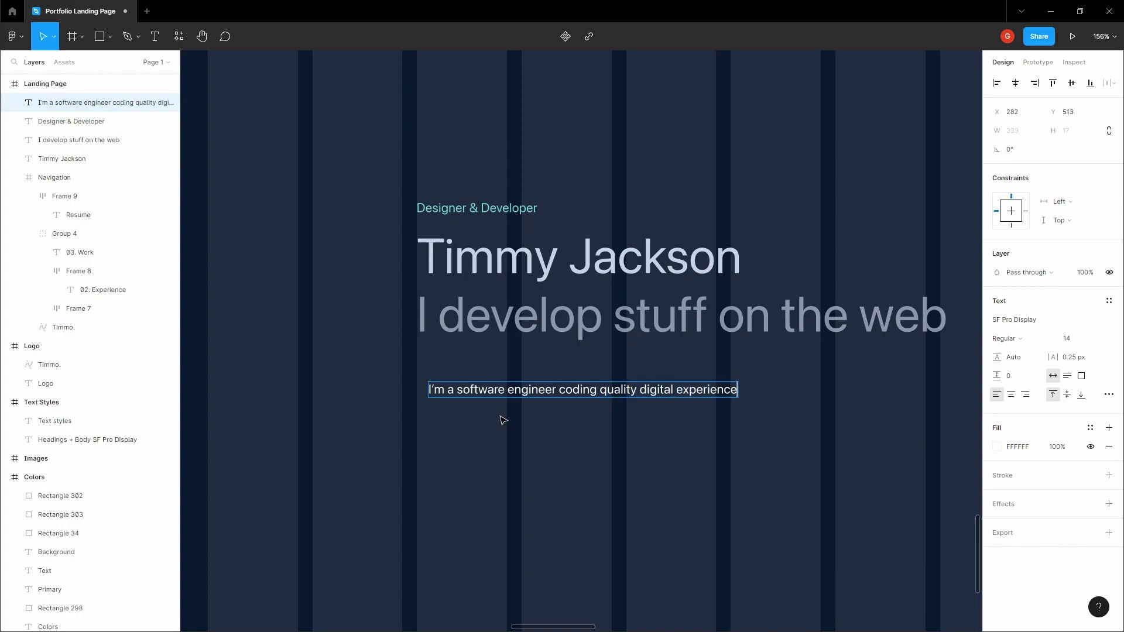
{"action": "type", "text": "s and an occasional"}
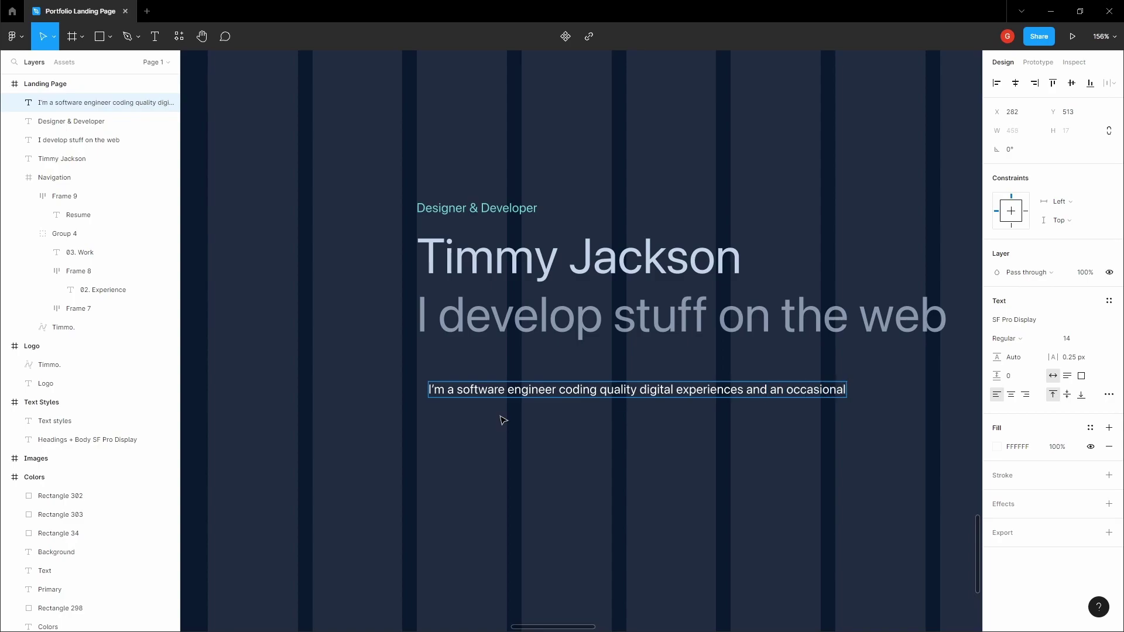
{"action": "type", "text": " designer"}
{"action": "key", "text": "Return"}
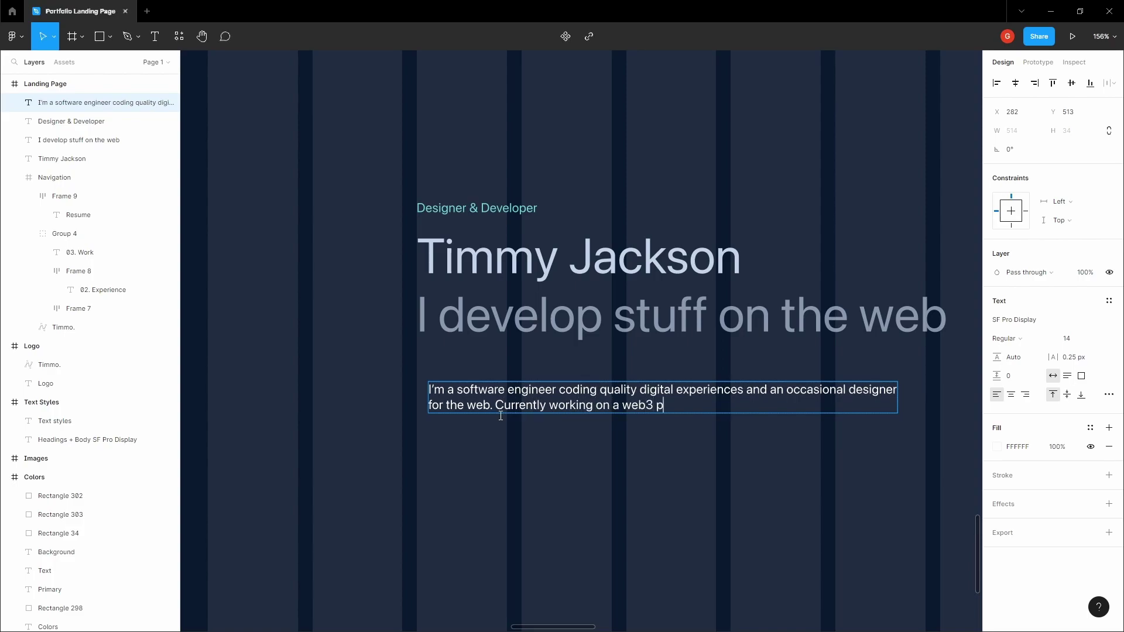
{"action": "type", "text": "t."}
{"action": "key", "text": "Escape"}
Color the word 'web3' in the intro paragraph teal 6AC4CE, matching the eyebrow.
{"action": "left_click", "coordinate": [574, 409]}
{"action": "scroll", "coordinate": [575, 409], "scroll_direction": "right", "scroll_amount": 2}
{"action": "left_click", "coordinate": [70, 121]}
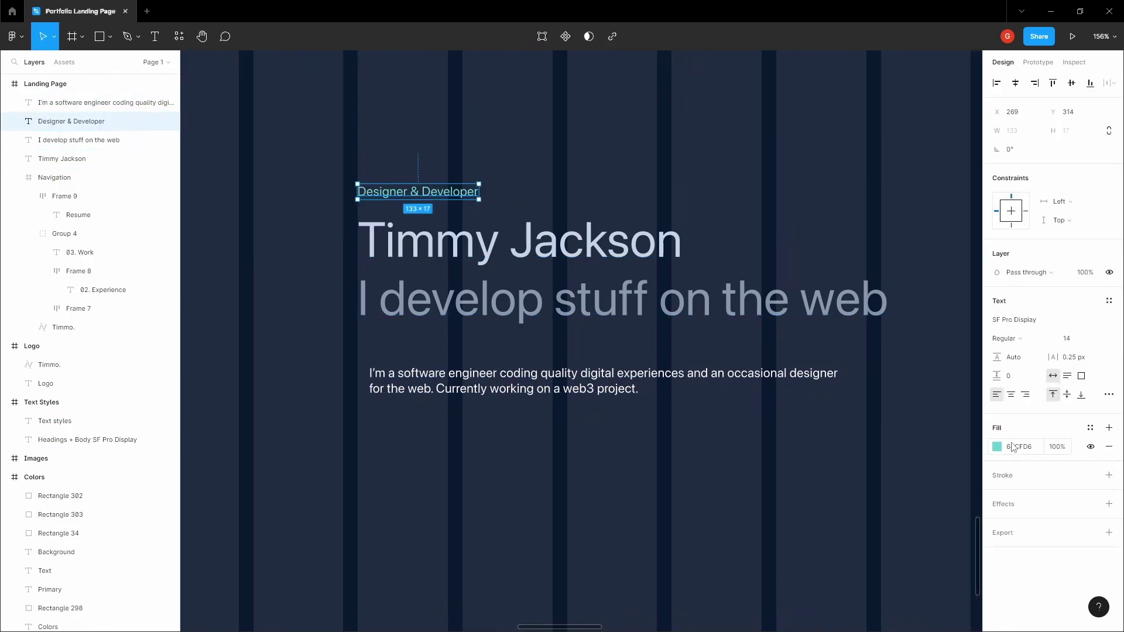
{"action": "left_click", "coordinate": [847, 425]}
{"action": "left_click", "coordinate": [584, 388]}
{"action": "scroll", "coordinate": [584, 387], "scroll_direction": "up", "scroll_amount": 5}
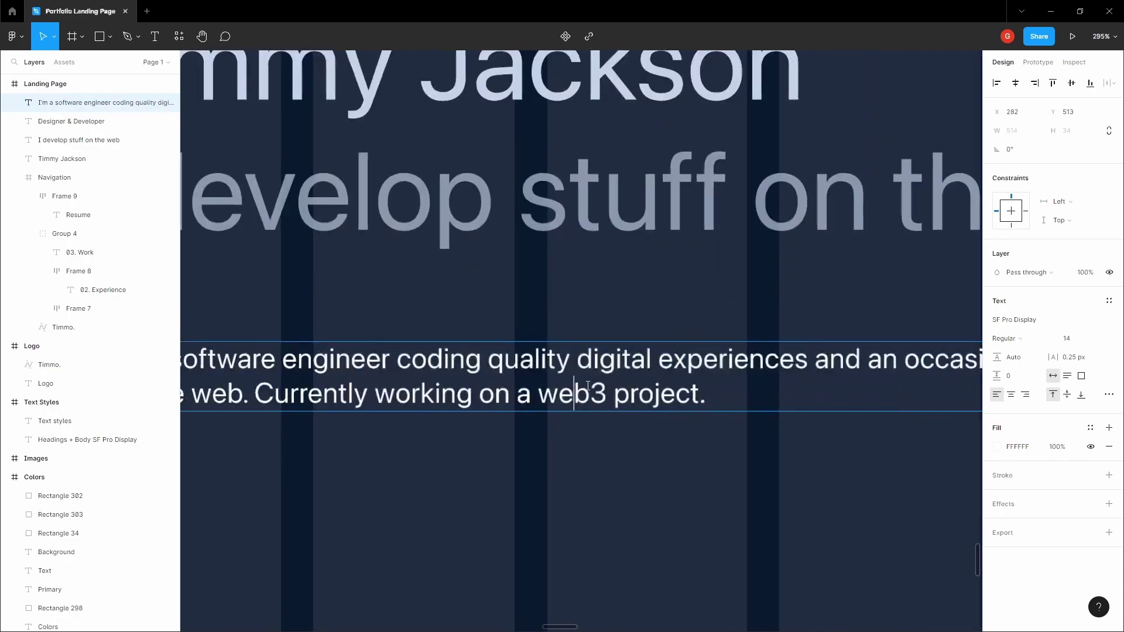
{"action": "double_click", "coordinate": [574, 388]}
{"action": "left_click_drag", "start_coordinate": [609, 388], "coordinate": [546, 388]}
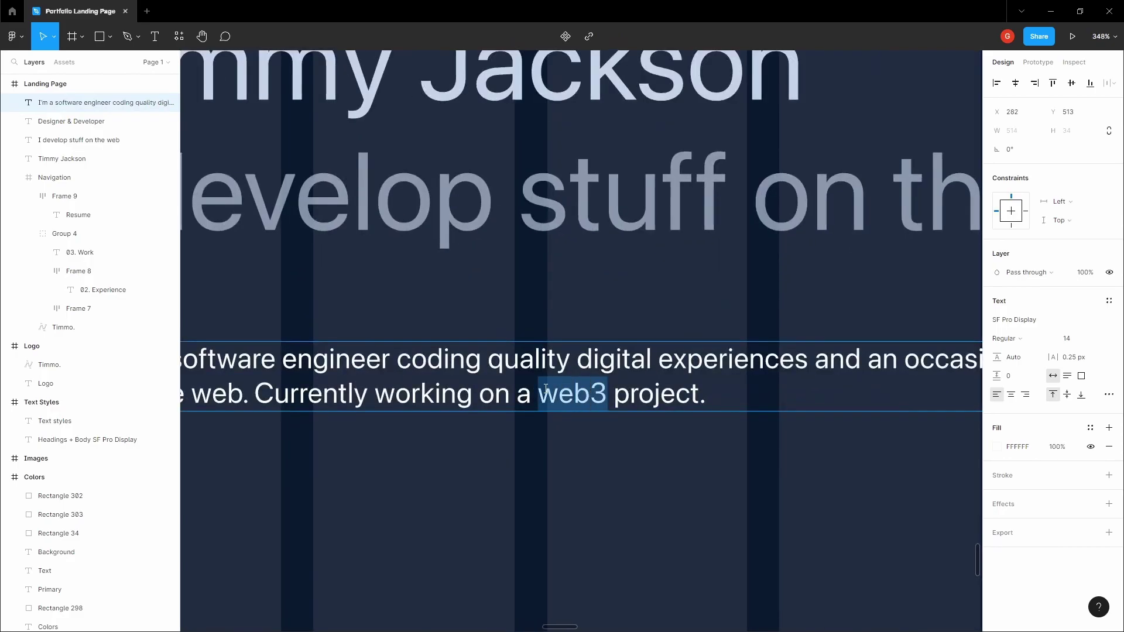
{"action": "left_click", "coordinate": [1035, 452]}
{"action": "type", "text": "6AC4CE"}
{"action": "key", "text": "Return"}
{"action": "key", "text": "Escape"}
{"action": "key", "text": "Escape"}
Nudge the intro paragraph up 20 px to sit about 21 px below the heading.
{"action": "scroll", "coordinate": [727, 445], "scroll_direction": "down", "scroll_amount": 2}
{"action": "scroll", "coordinate": [669, 445], "scroll_direction": "down", "scroll_amount": 3}
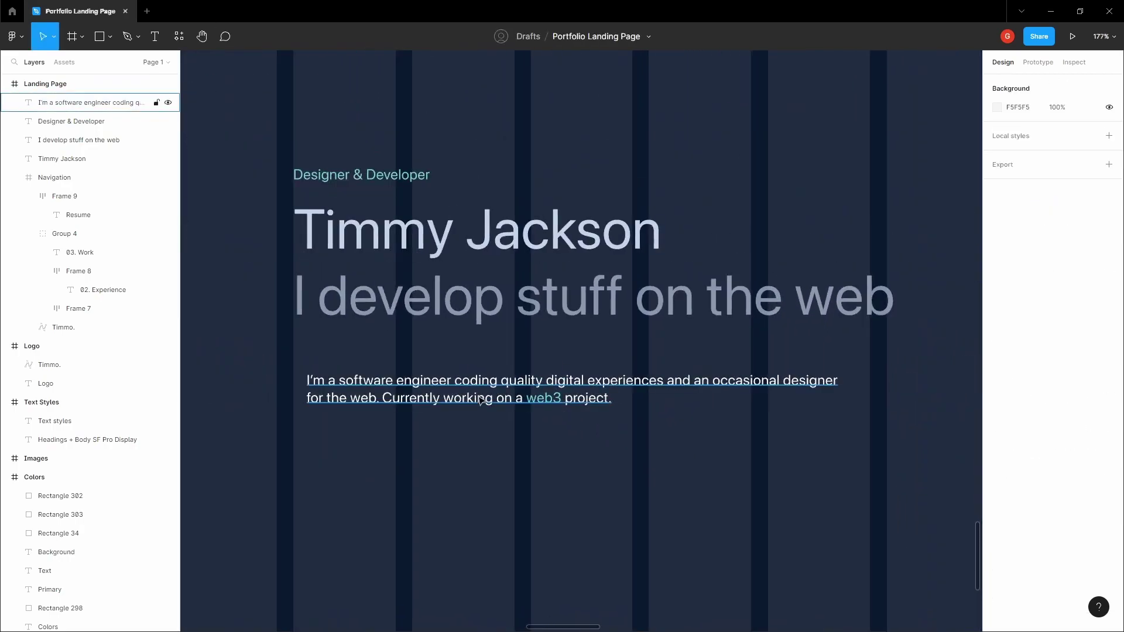
{"action": "left_click", "coordinate": [106, 103]}
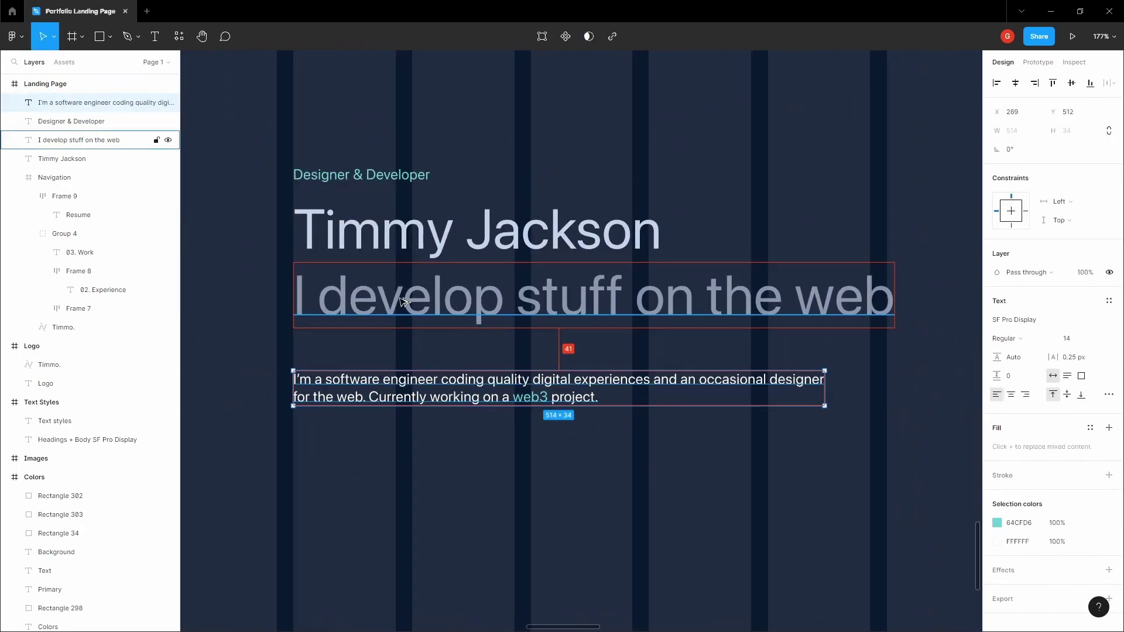
{"action": "key", "text": "shift+Up"}
{"action": "key", "text": "shift+Up"}
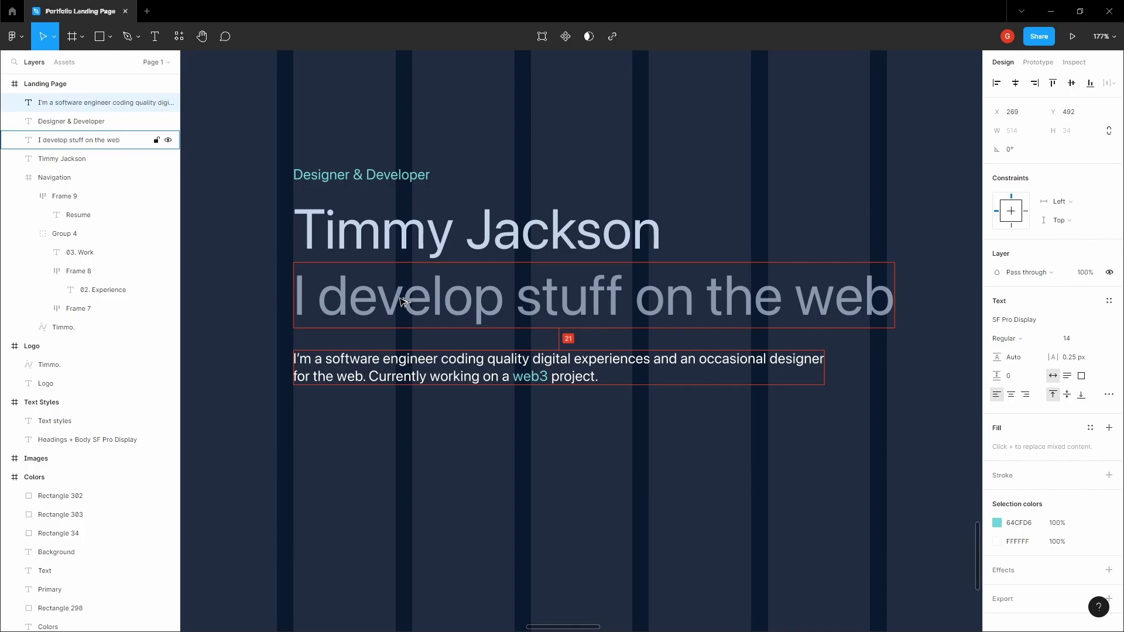
{"action": "scroll", "coordinate": [404, 301], "scroll_direction": "down", "scroll_amount": 4}
{"action": "left_click", "coordinate": [411, 295]}
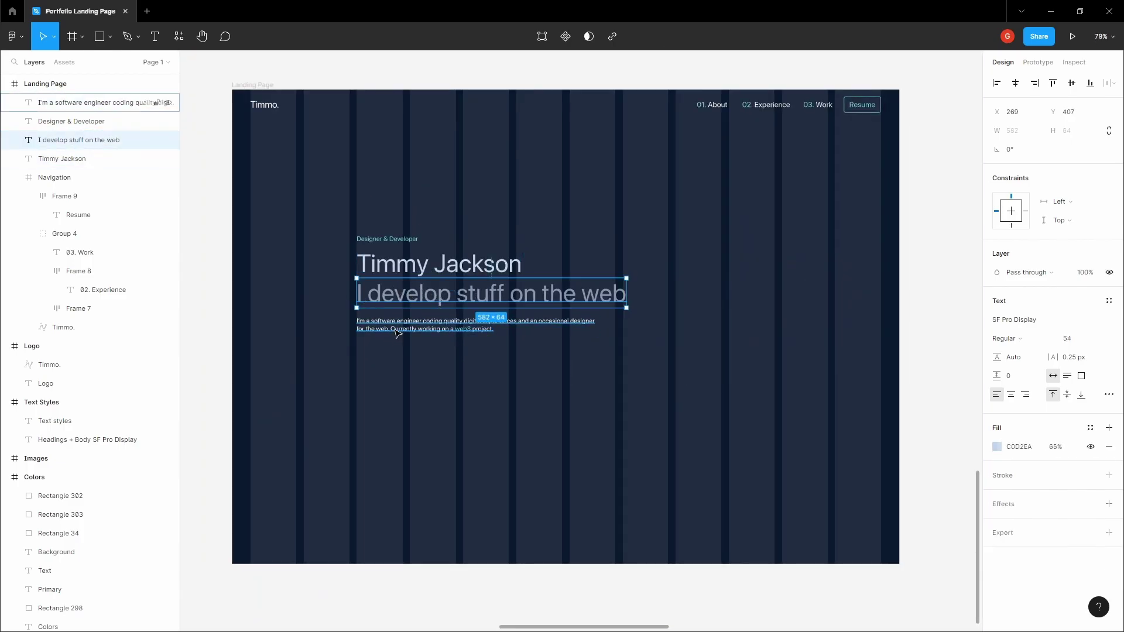
{"action": "left_click", "coordinate": [389, 373]}
{"action": "left_click", "coordinate": [381, 344]}
{"action": "scroll", "coordinate": [364, 359], "scroll_direction": "up", "scroll_amount": 2}
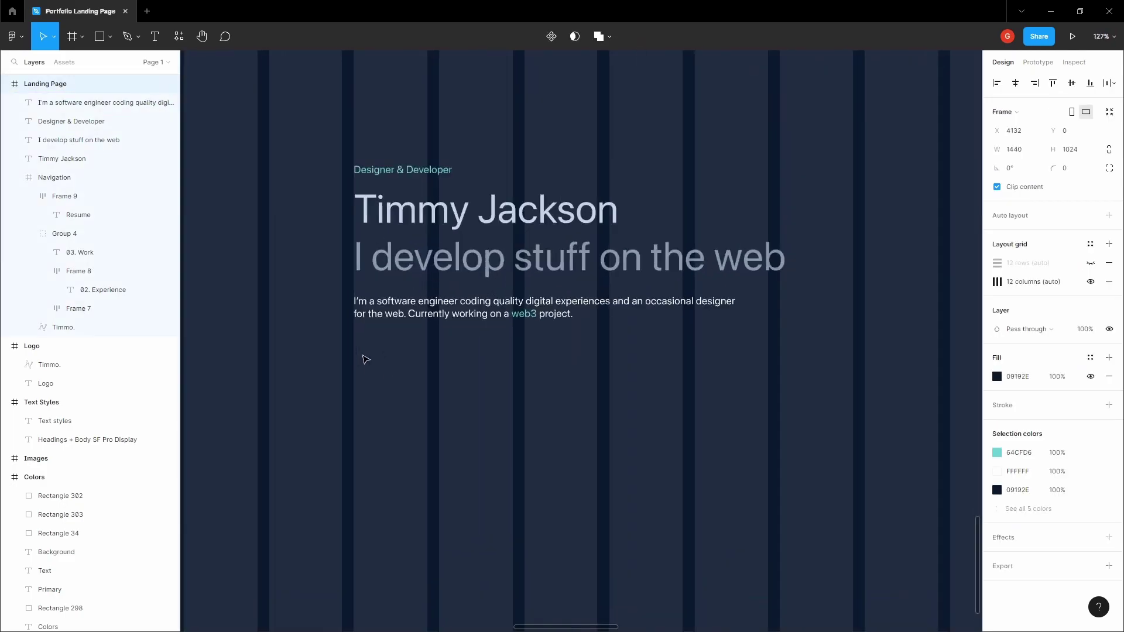
{"action": "scroll", "coordinate": [392, 359], "scroll_direction": "down", "scroll_amount": 2}
Add 'Get in Touch' text below the paragraph, wrap it in auto layout, and size it 16.
{"action": "scroll", "coordinate": [372, 360], "scroll_direction": "up", "scroll_amount": 5}
{"action": "key", "text": "t"}
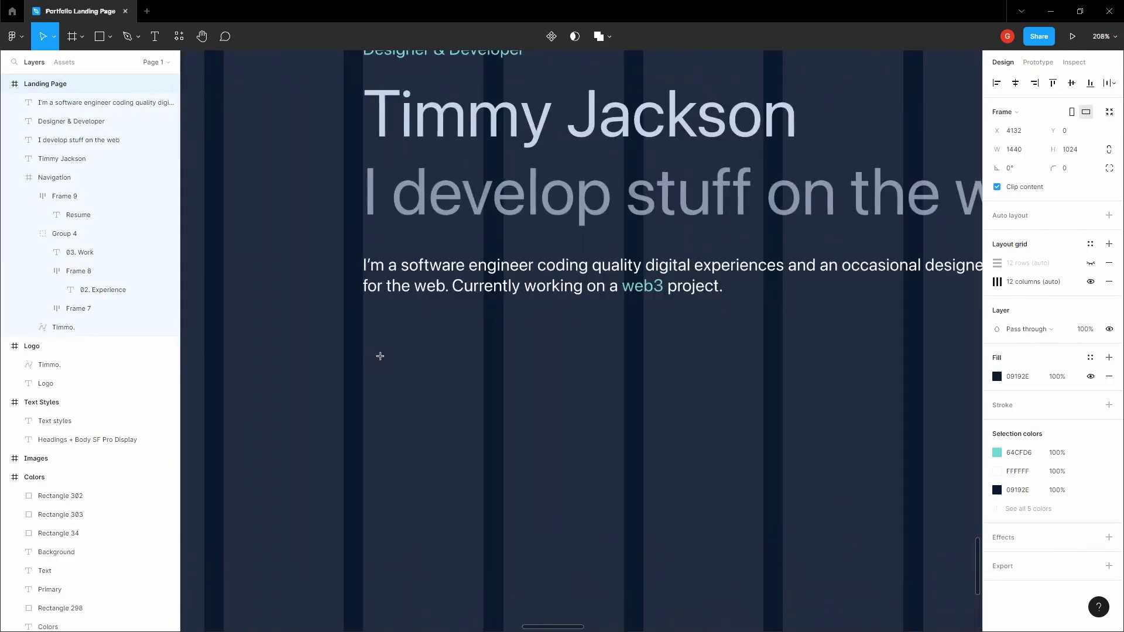
{"action": "left_click", "coordinate": [384, 358]}
{"action": "type", "text": "Get in Touc"}
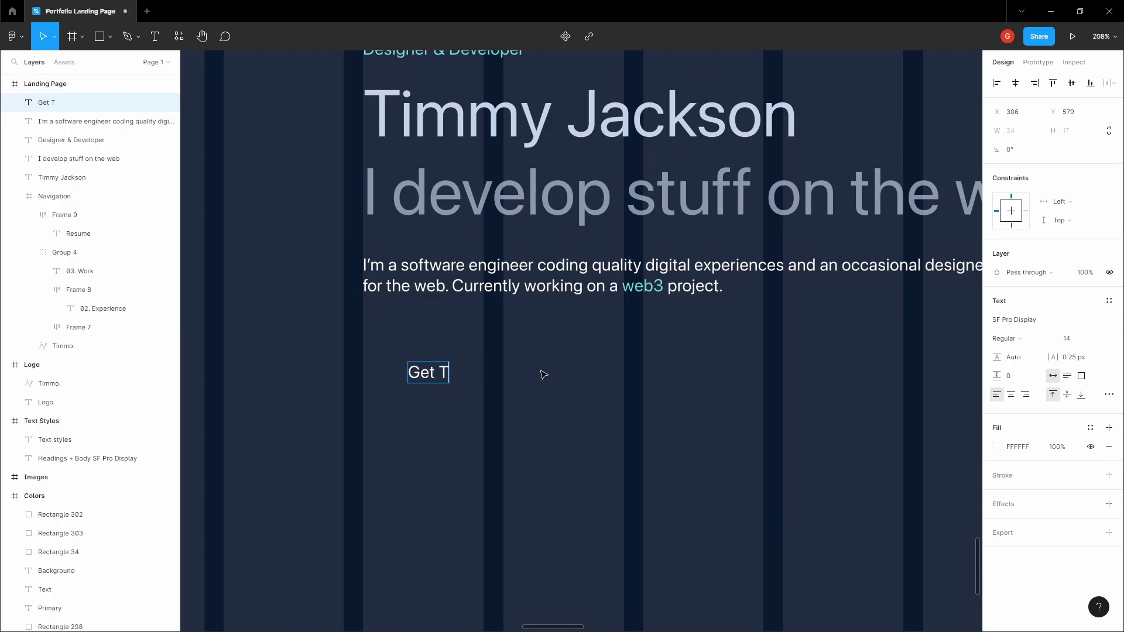
{"action": "type", "text": "h"}
{"action": "key", "text": "Escape"}
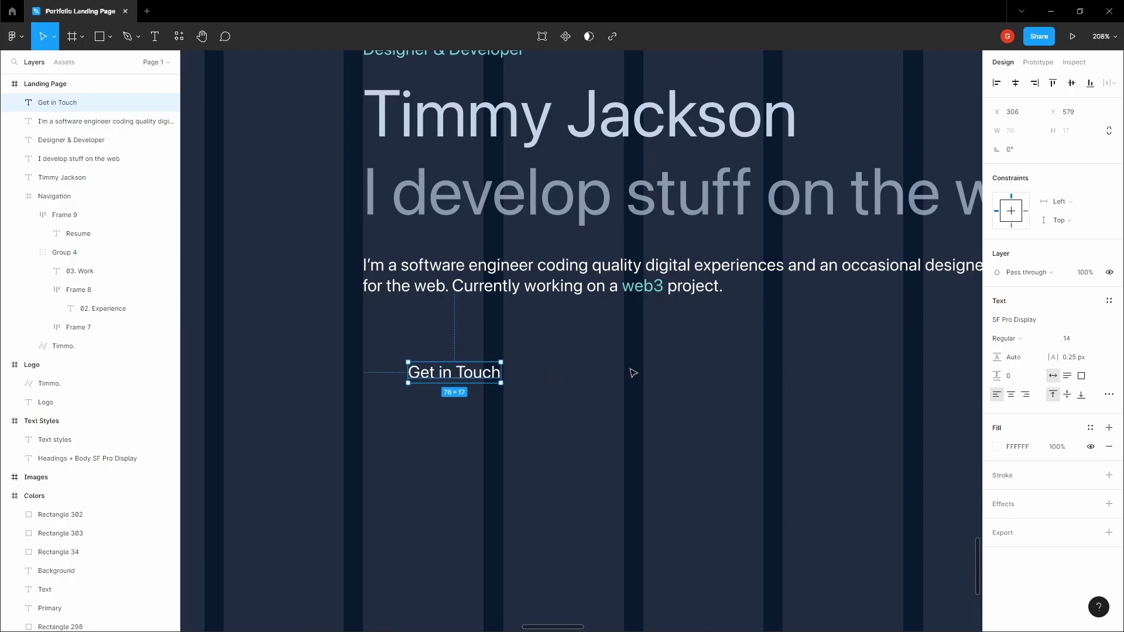
{"action": "key", "text": "shift+a"}
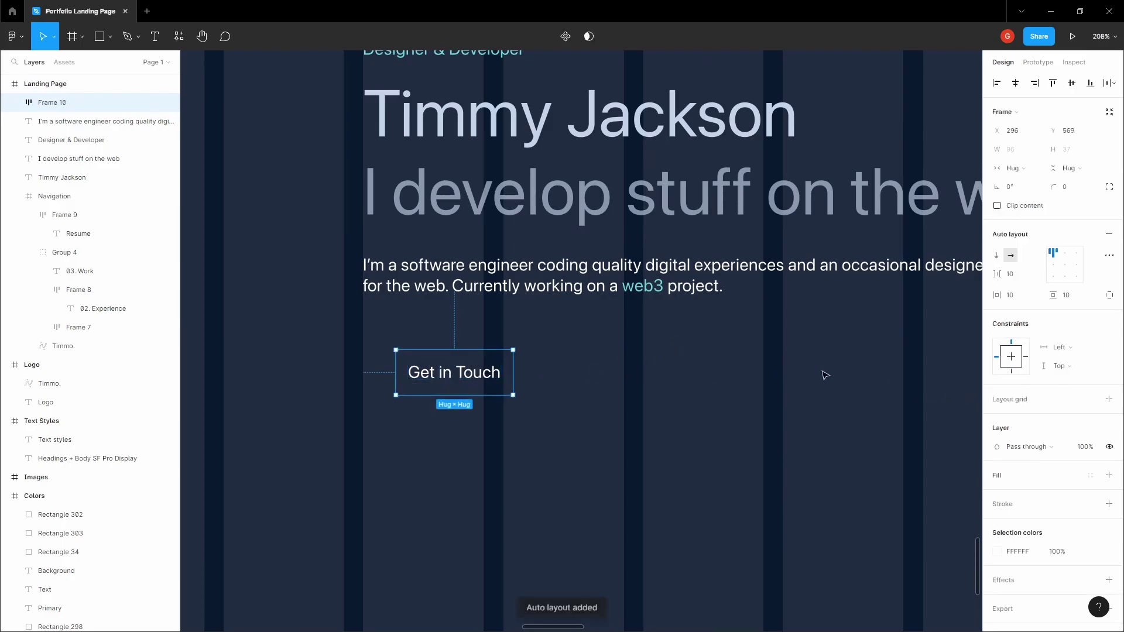
{"action": "key", "text": "Return"}
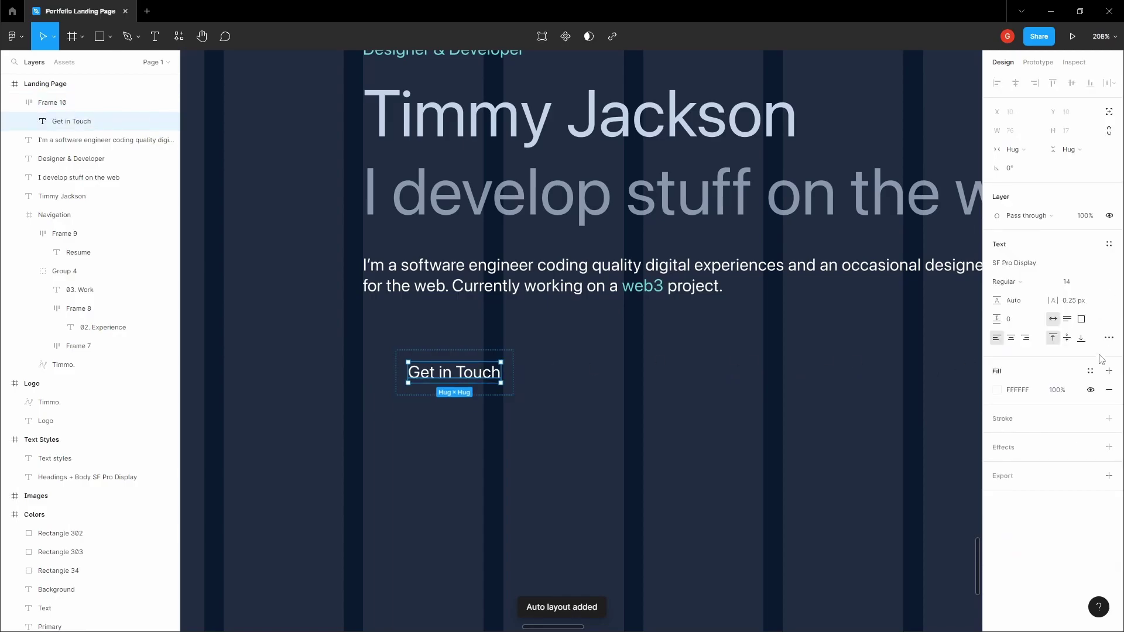
{"action": "left_click", "coordinate": [1097, 282]}
{"action": "left_click", "coordinate": [1092, 310]}
Give the button 20 px horizontal and 12 px vertical padding, aligned under the paragraph's left edge.
{"action": "left_click", "coordinate": [602, 393]}
{"action": "left_click", "coordinate": [468, 377]}
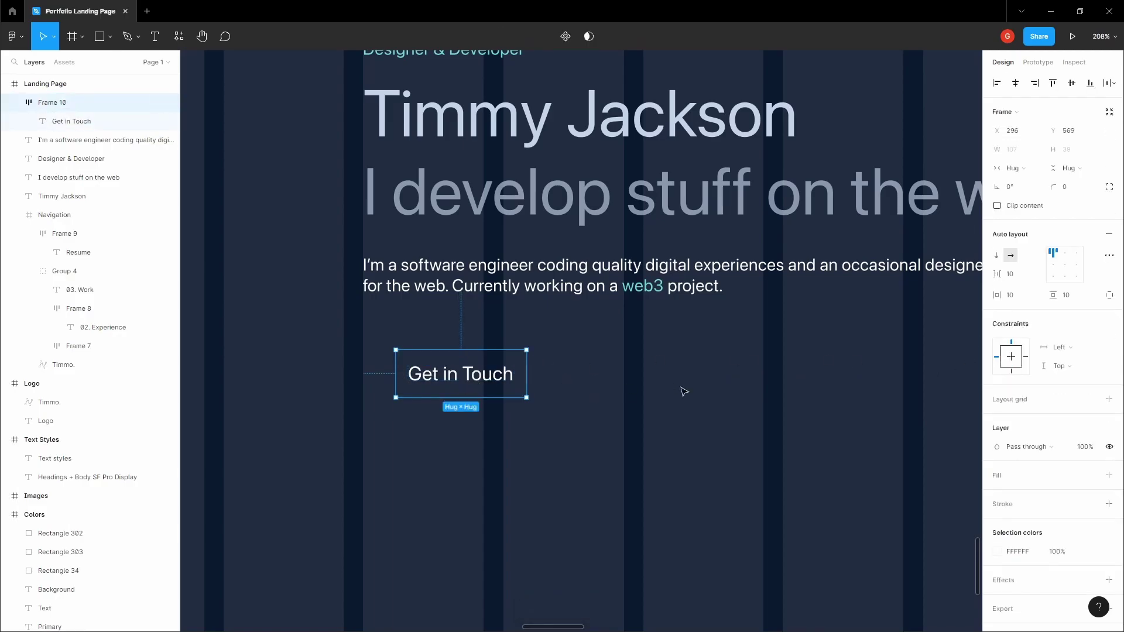
{"action": "left_click", "coordinate": [1081, 301]}
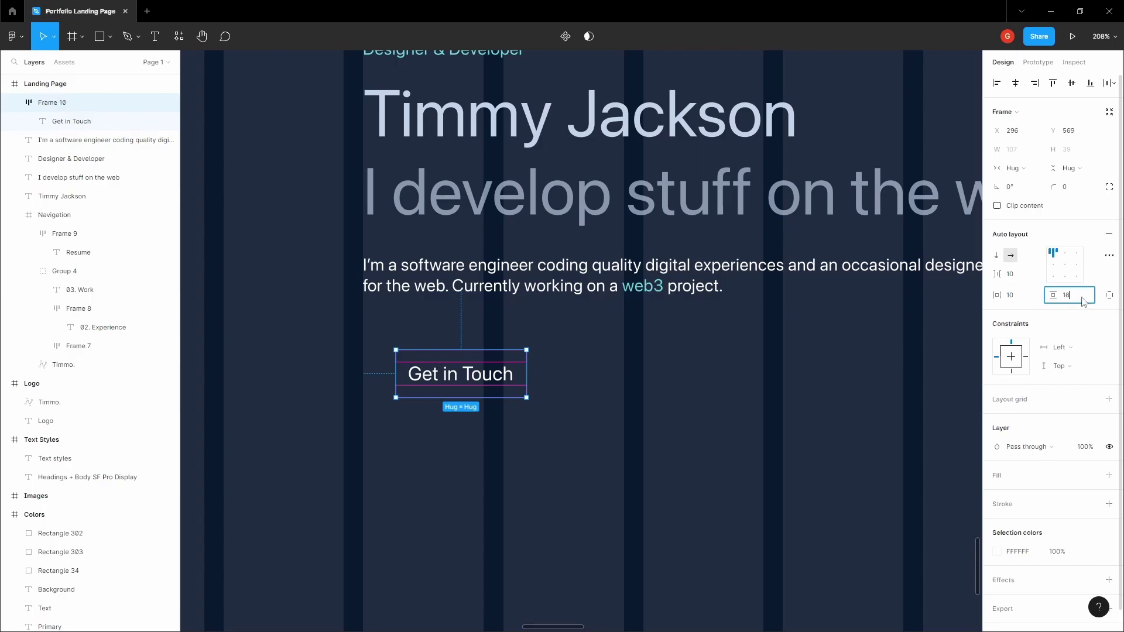
{"action": "key", "text": "Tab"}
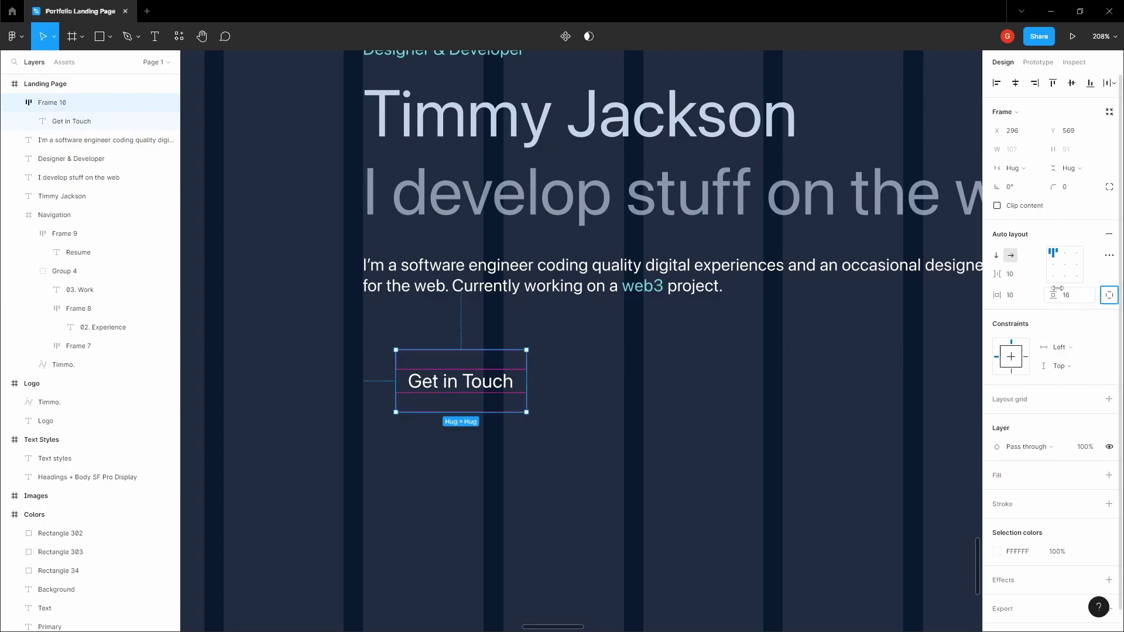
{"action": "left_click", "coordinate": [1028, 300]}
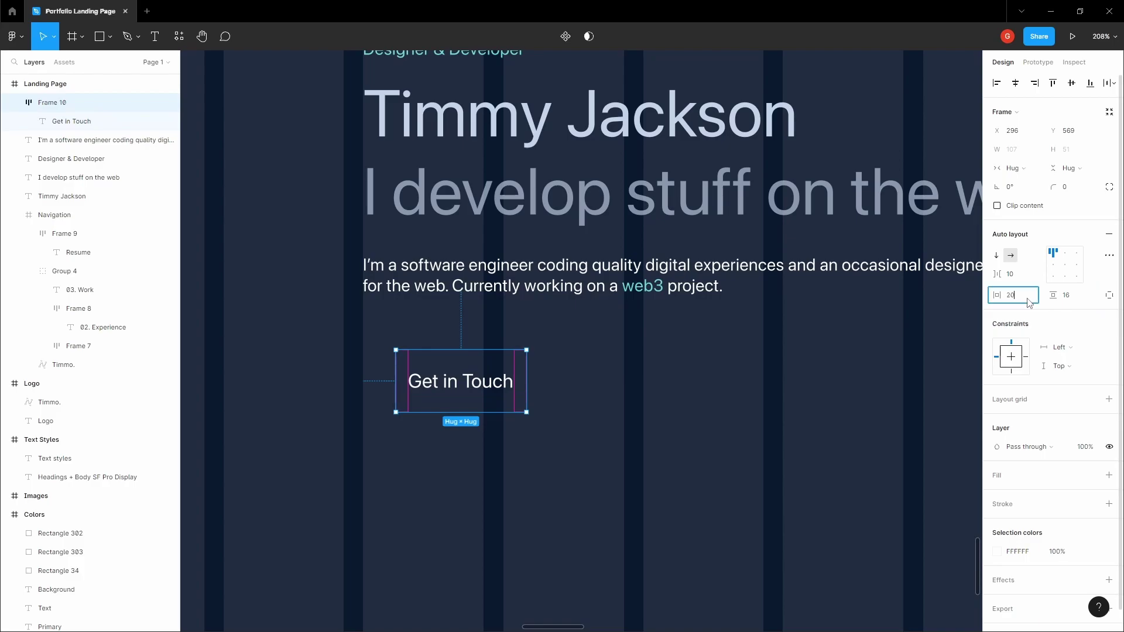
{"action": "type", "text": "20"}
{"action": "key", "text": "Tab"}
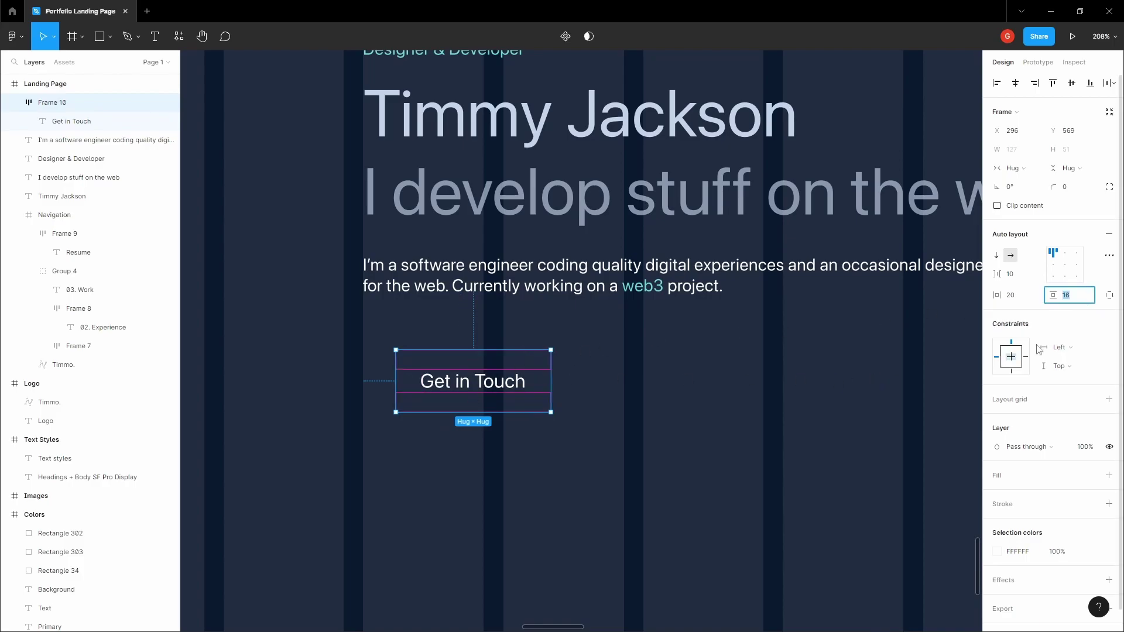
{"action": "key", "text": "Return"}
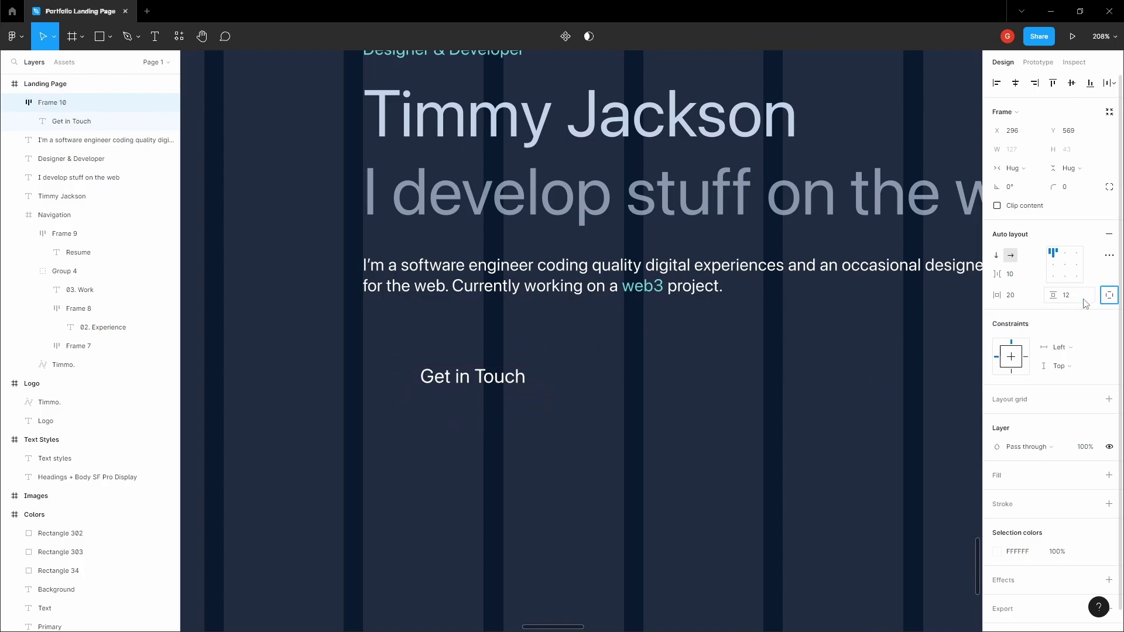
{"action": "left_click_drag", "start_coordinate": [491, 374], "coordinate": [459, 355]}
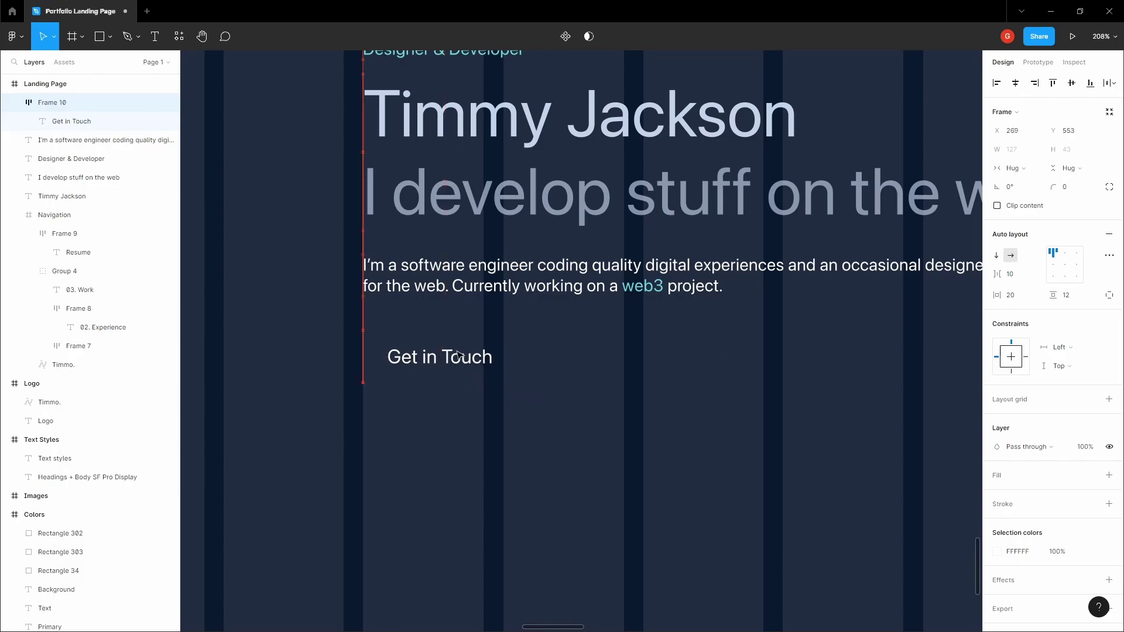
Add a 64CFD6 teal outline stroke to the Get in Touch button.
{"action": "left_click", "coordinate": [941, 484]}
{"action": "left_click", "coordinate": [445, 360]}
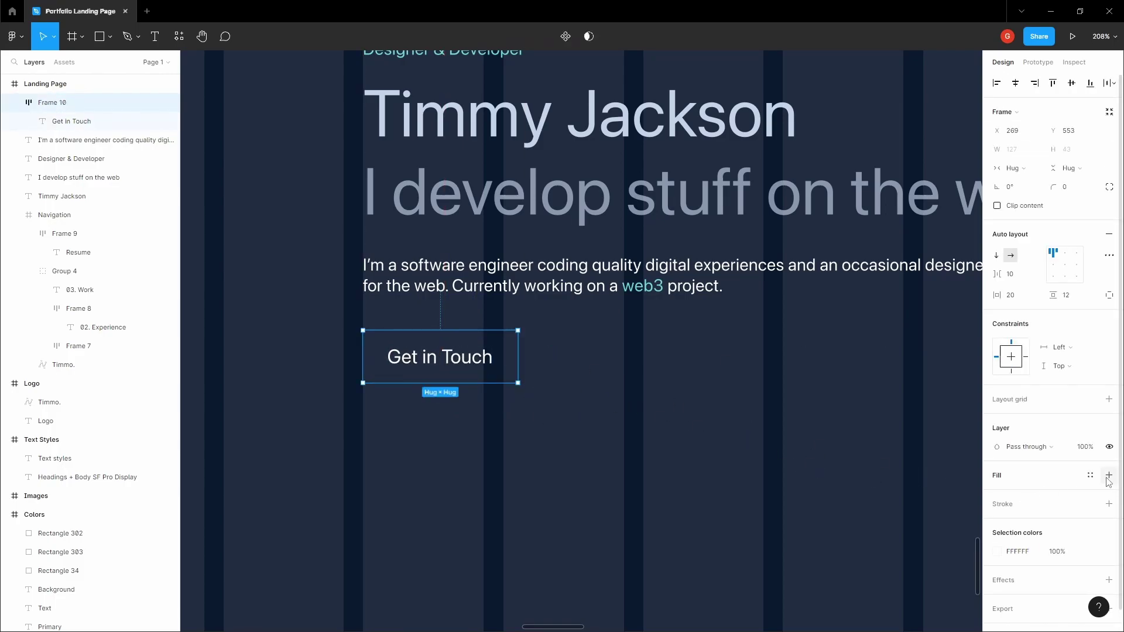
{"action": "left_click", "coordinate": [1108, 504]}
{"action": "left_click", "coordinate": [1018, 523]}
{"action": "type", "text": "64CFD6"}
{"action": "left_click", "coordinate": [726, 434]}
Make the button text teal 64CFD6 and round the button corners to 4 px.
{"action": "left_click", "coordinate": [451, 375]}
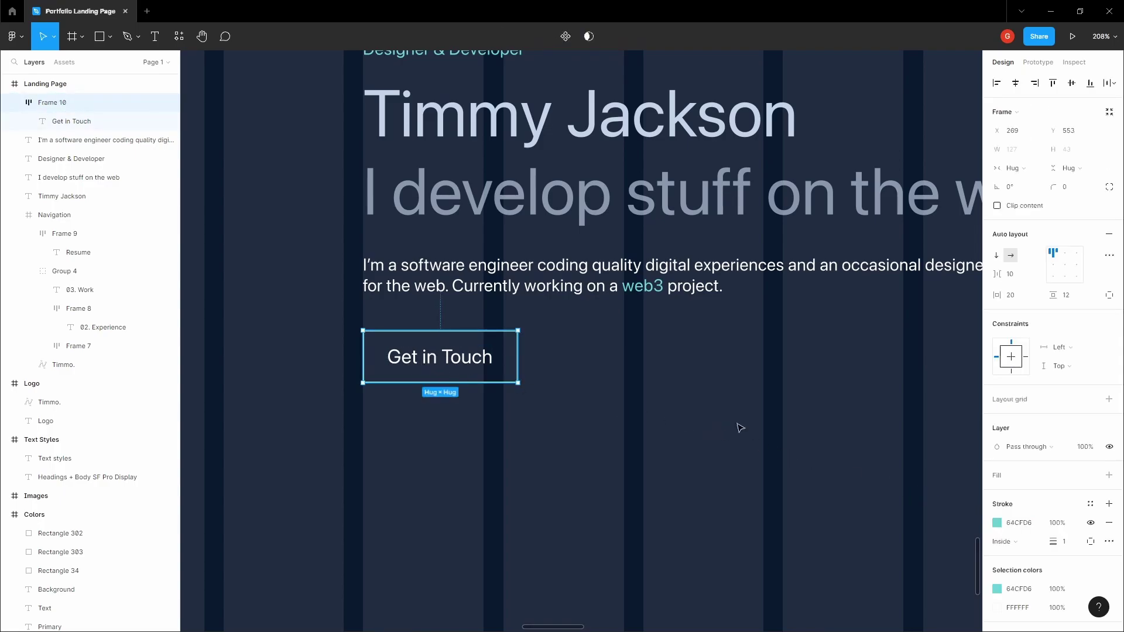
{"action": "left_click", "coordinate": [71, 121]}
{"action": "left_click", "coordinate": [1017, 390]}
{"action": "type", "text": "64CFD6"}
{"action": "key", "text": "Return"}
{"action": "key", "text": "Escape"}
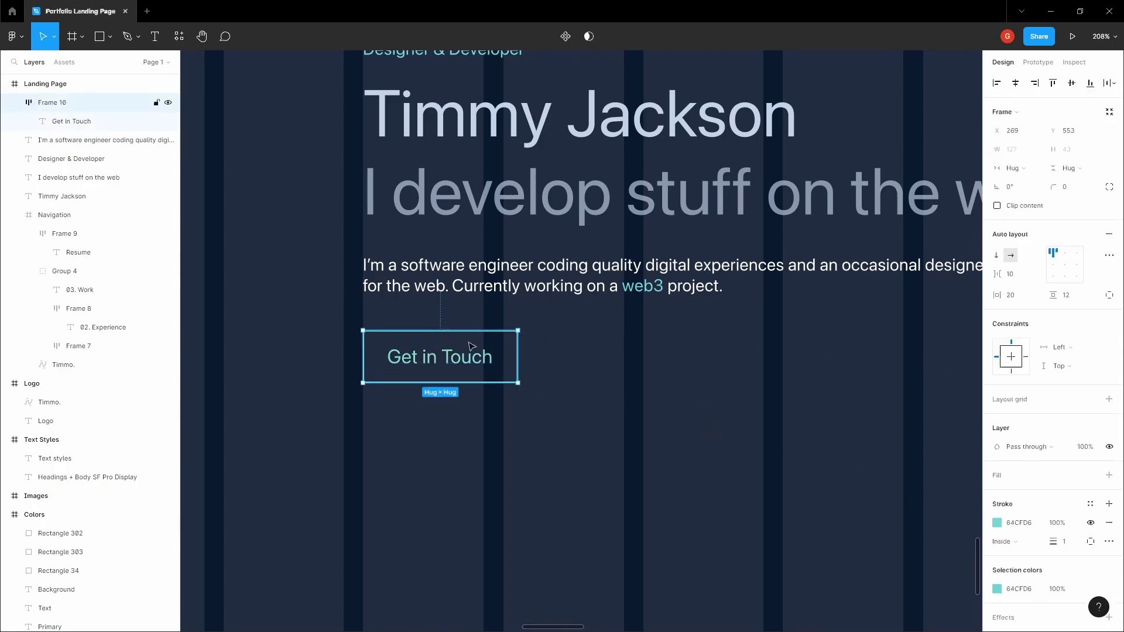
{"action": "left_click", "coordinate": [1069, 186]}
{"action": "type", "text": "4"}
{"action": "left_click", "coordinate": [658, 370]}
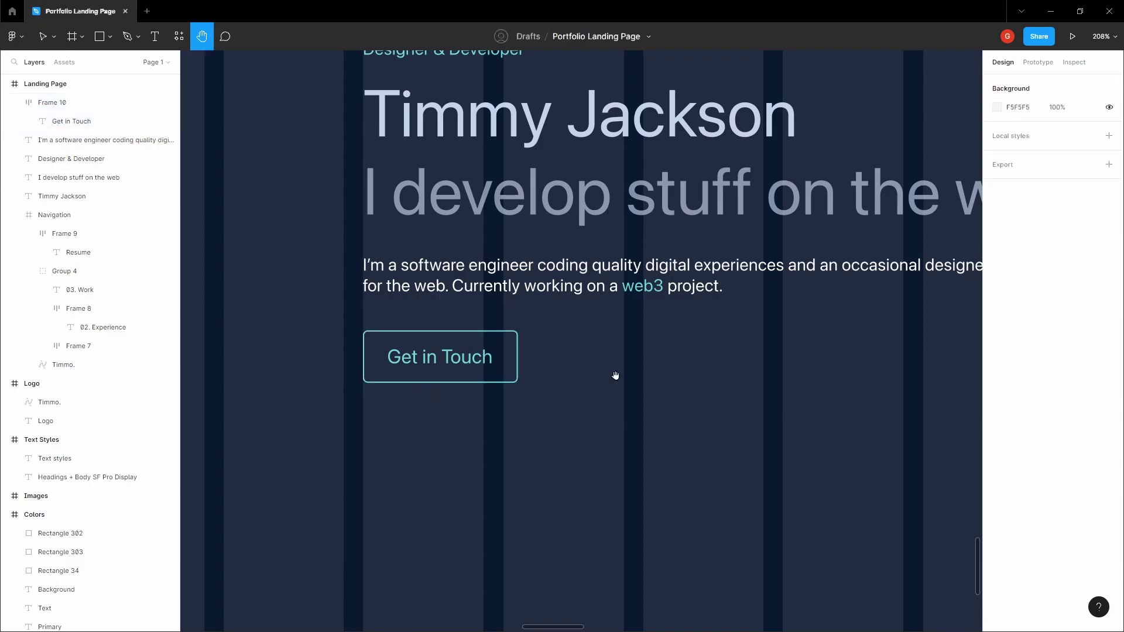
Measure and adjust the button's vertical gap below the intro paragraph.
{"action": "scroll", "coordinate": [612, 371], "scroll_direction": "right", "scroll_amount": 3}
{"action": "left_click", "coordinate": [426, 359]}
{"action": "key", "text": "alt"}
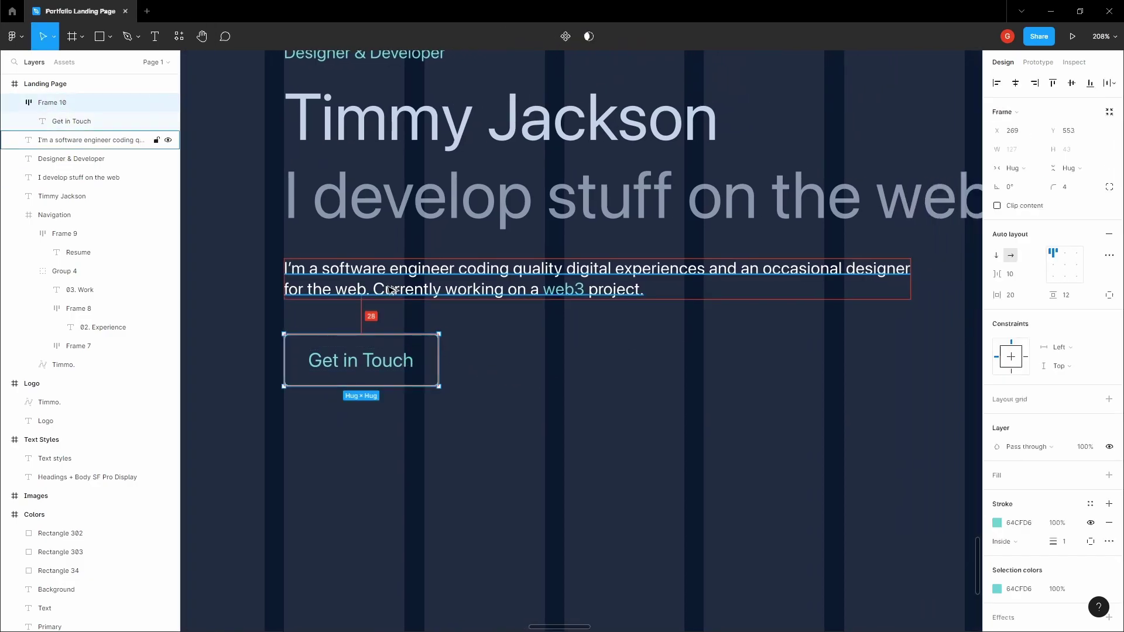
{"action": "key", "text": "Up"}
{"action": "key", "text": "Up"}
{"action": "key", "text": "Up"}
{"action": "key", "text": "Up"}
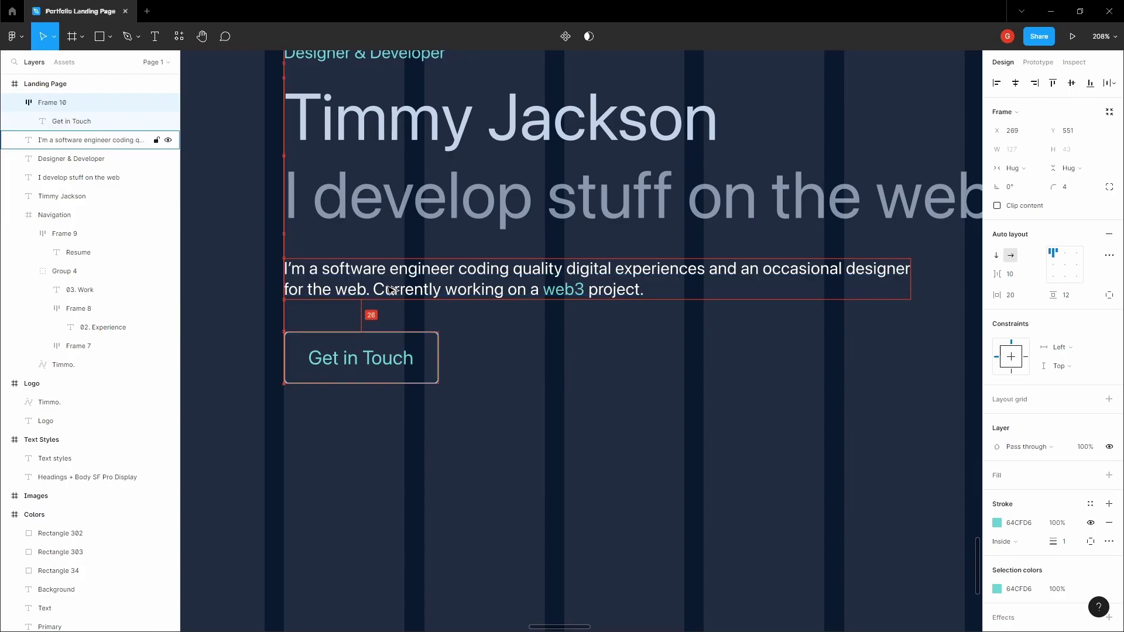
{"action": "scroll", "coordinate": [392, 289], "scroll_direction": "down", "scroll_amount": 5}
{"action": "left_click", "coordinate": [437, 371]}
{"action": "scroll", "coordinate": [446, 445], "scroll_direction": "down", "scroll_amount": 4}
{"action": "scroll", "coordinate": [359, 409], "scroll_direction": "up", "scroll_amount": 4}
{"action": "left_click", "coordinate": [357, 404]}
{"action": "key", "text": "alt"}
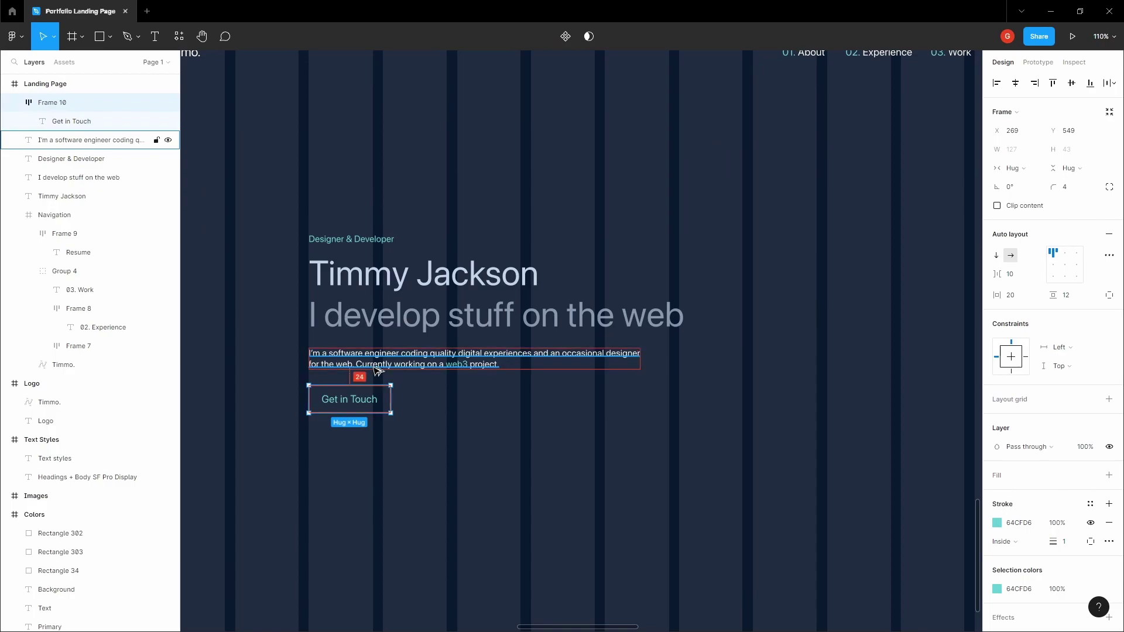
{"action": "key", "text": "Up"}
{"action": "key", "text": "Up"}
{"action": "key", "text": "Up"}
{"action": "key", "text": "Up"}
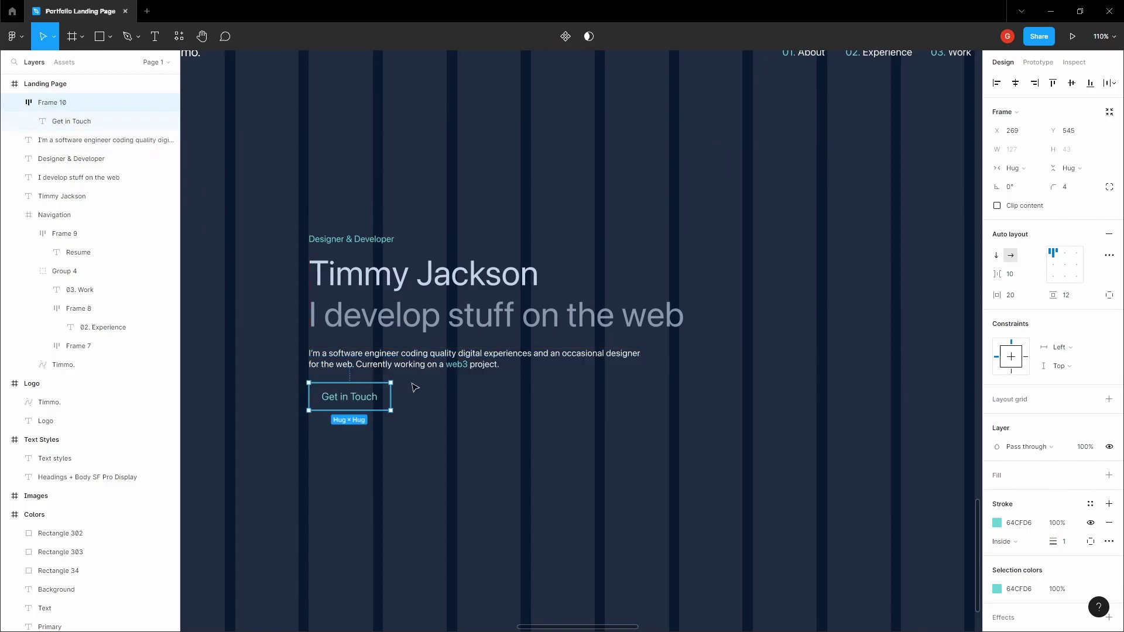
{"action": "key", "text": "Down"}
{"action": "key", "text": "Down"}
{"action": "key", "text": "Down"}
{"action": "key", "text": "Down"}
Increase the button's horizontal padding to 24 px and zoom out to the whole page.
{"action": "left_click", "coordinate": [448, 426]}
{"action": "scroll", "coordinate": [450, 410], "scroll_direction": "up", "scroll_amount": 3, "text": "ctrl"}
{"action": "left_click", "coordinate": [455, 396]}
{"action": "scroll", "coordinate": [416, 399], "scroll_direction": "up", "scroll_amount": 3, "text": "ctrl"}
{"action": "left_click", "coordinate": [1017, 296]}
{"action": "type", "text": "24"}
{"action": "key", "text": "Tab"}
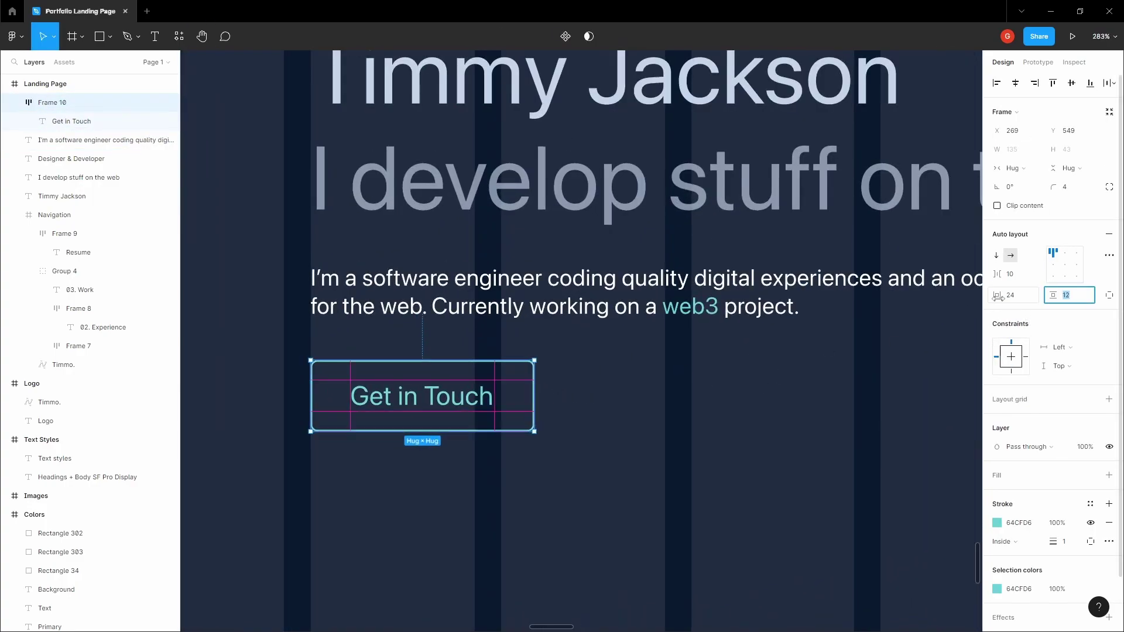
{"action": "left_click", "coordinate": [589, 427]}
{"action": "key", "text": "h"}
{"action": "key", "text": "shift+1"}
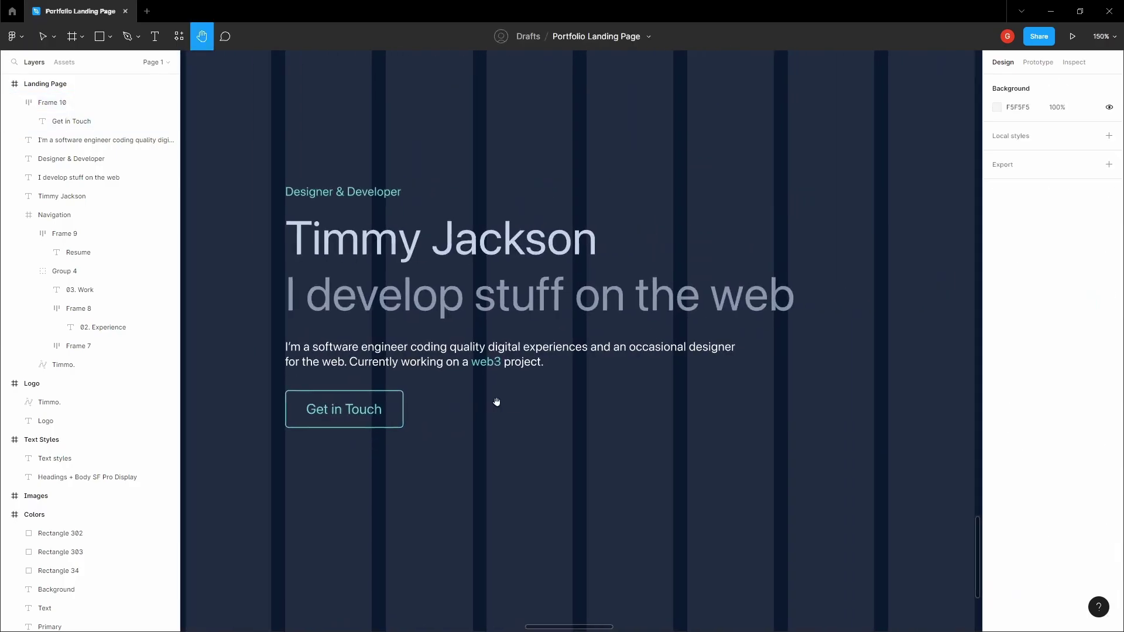
{"action": "scroll", "coordinate": [500, 403], "scroll_direction": "right", "scroll_amount": 2}
{"action": "scroll", "coordinate": [451, 399], "scroll_direction": "down", "scroll_amount": 1, "text": "ctrl"}
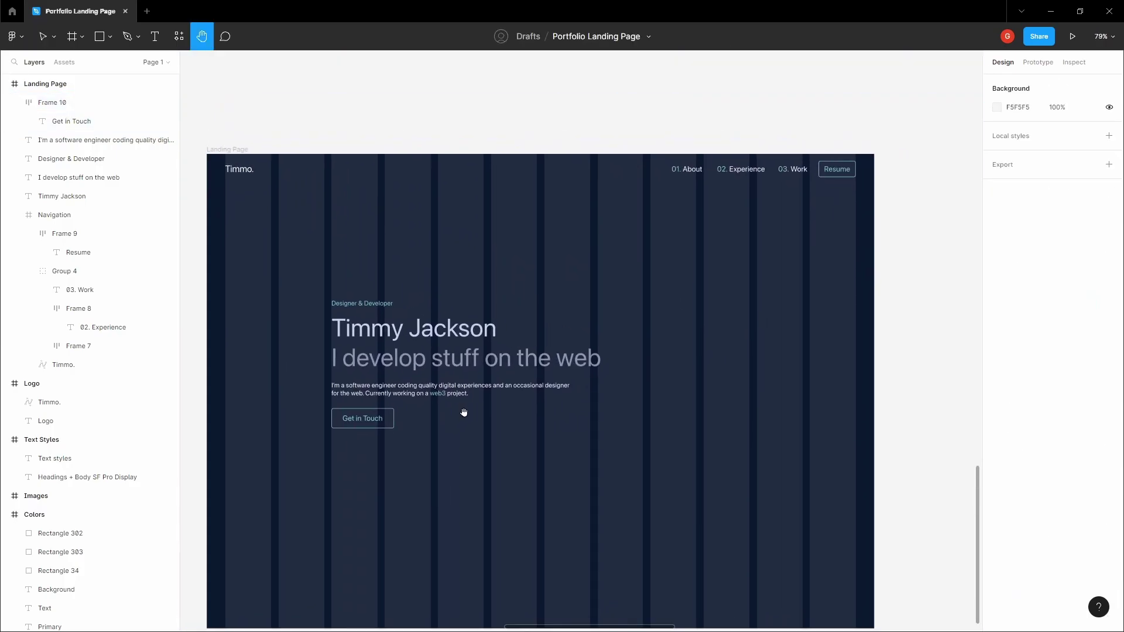
{"action": "key", "text": "v"}
{"action": "left_click", "coordinate": [367, 419]}
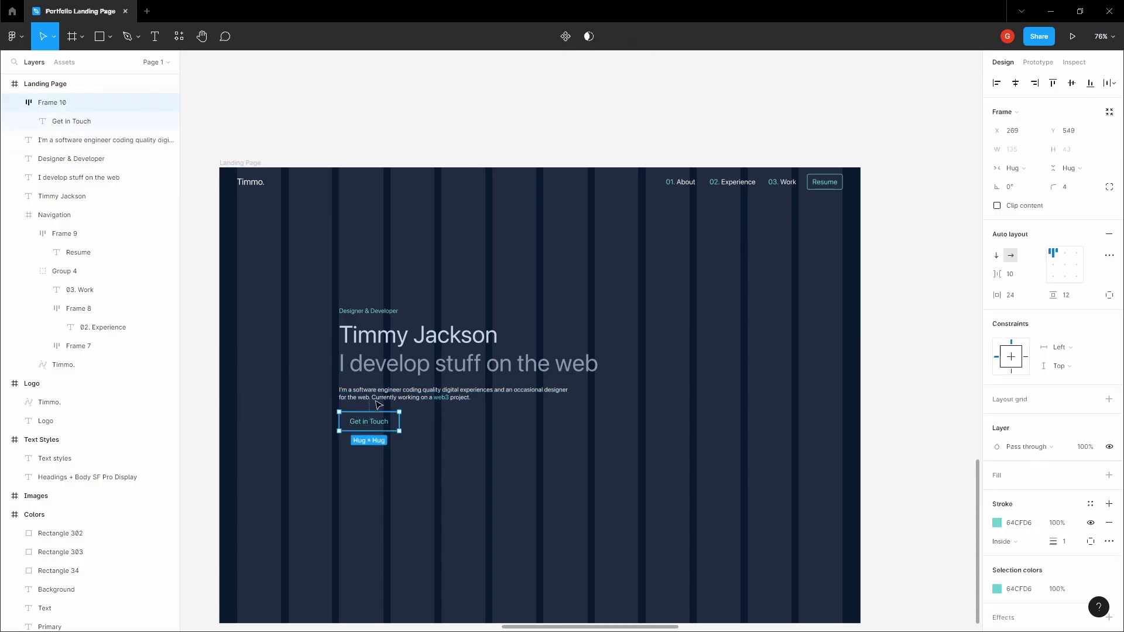
{"action": "left_click", "coordinate": [381, 396]}
{"action": "left_click", "coordinate": [375, 365]}
{"action": "left_click", "coordinate": [369, 337]}
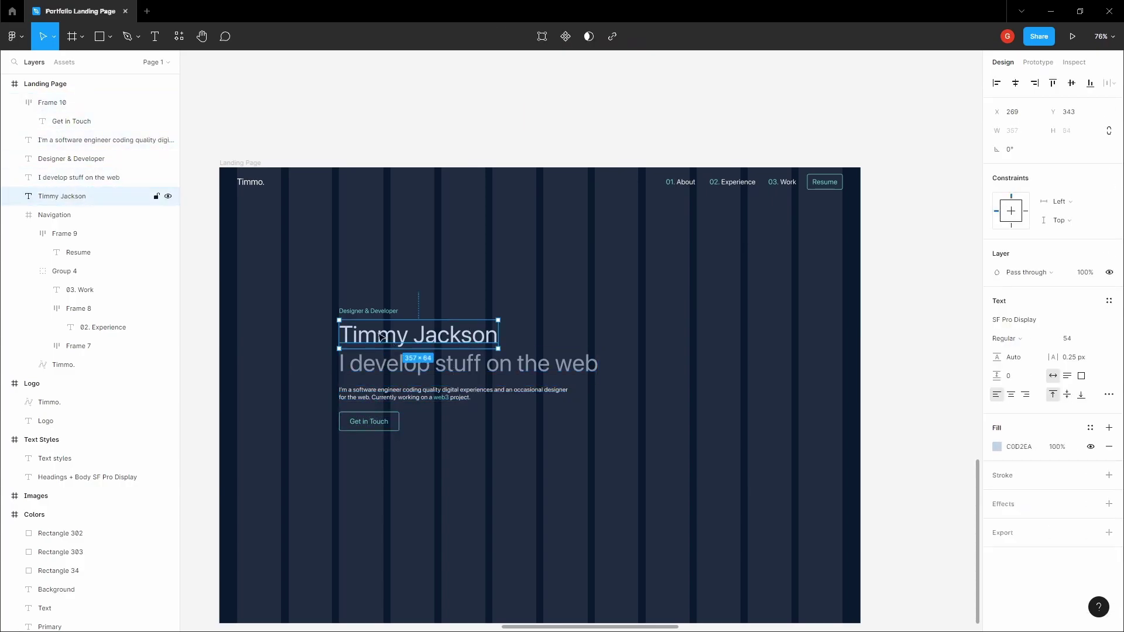
{"action": "left_click_drag", "start_coordinate": [326, 282], "coordinate": [442, 456]}
{"action": "key", "text": "ctrl+g"}
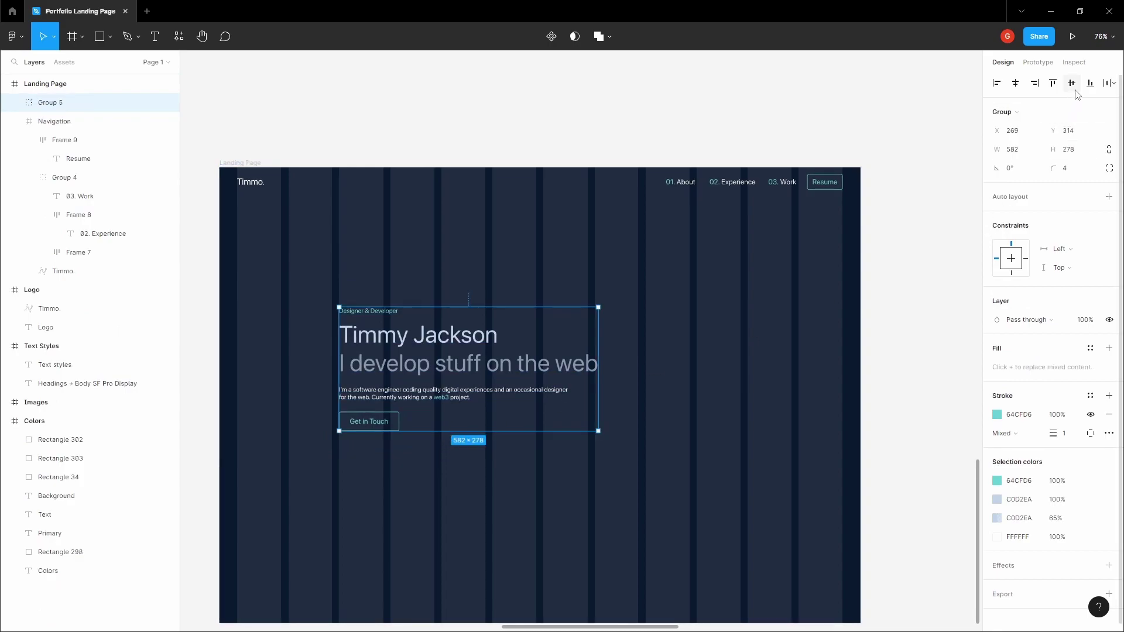
{"action": "left_click", "coordinate": [1074, 89]}
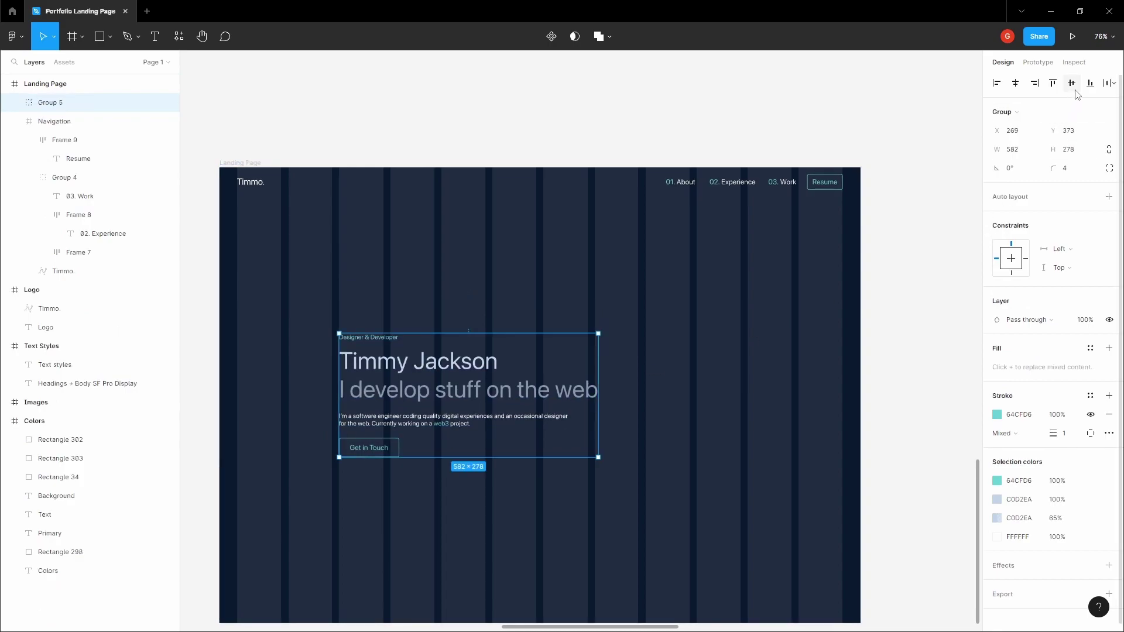
{"action": "key", "text": "Escape"}
{"action": "key", "text": "h"}
{"action": "scroll", "coordinate": [451, 275], "scroll_direction": "down", "scroll_amount": 3}
{"action": "scroll", "coordinate": [462, 281], "scroll_direction": "up", "scroll_amount": 3}
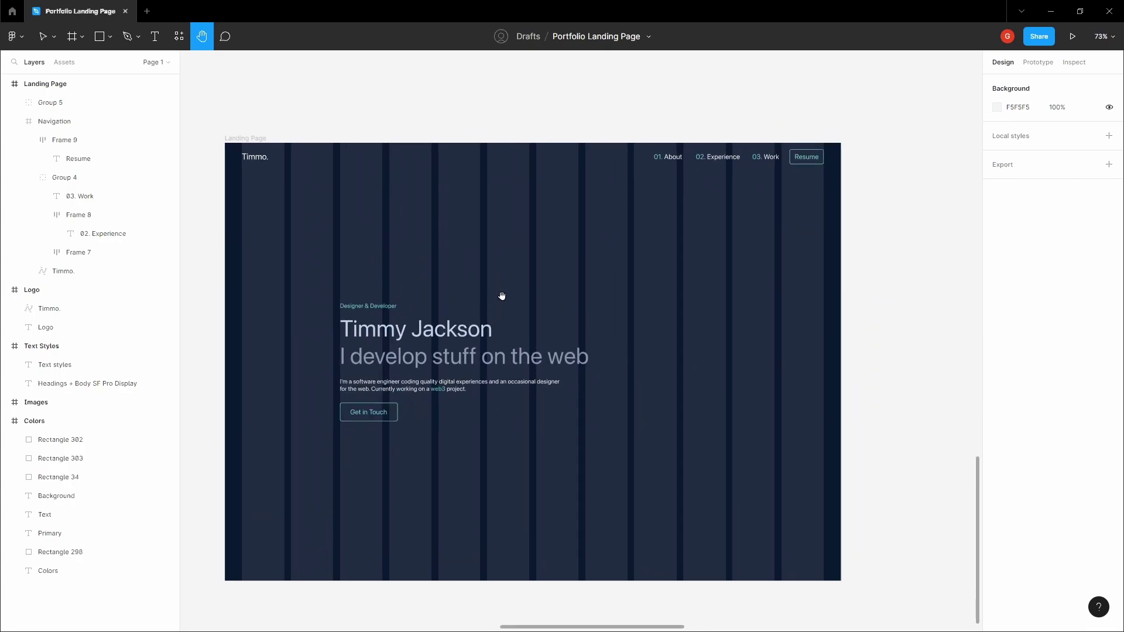
{"action": "scroll", "coordinate": [502, 295], "scroll_direction": "down", "scroll_amount": 1}
Show the 12-row layout grid on the Landing Page frame.
{"action": "key", "text": "v"}
{"action": "left_click", "coordinate": [296, 159]}
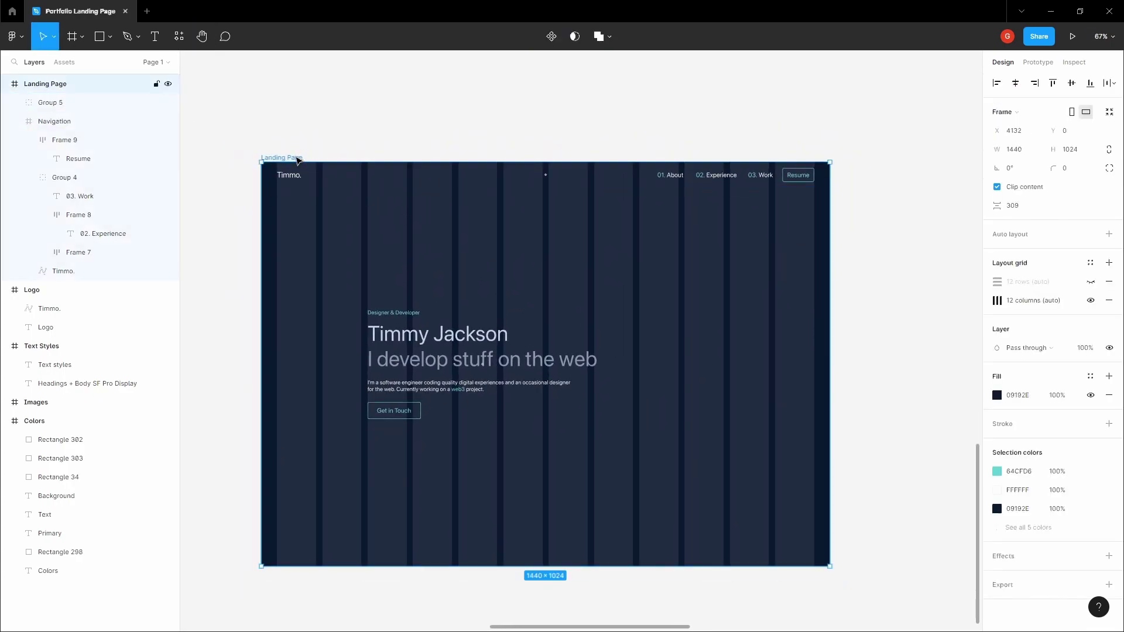
{"action": "left_click", "coordinate": [1094, 285]}
{"action": "left_click", "coordinate": [888, 275]}
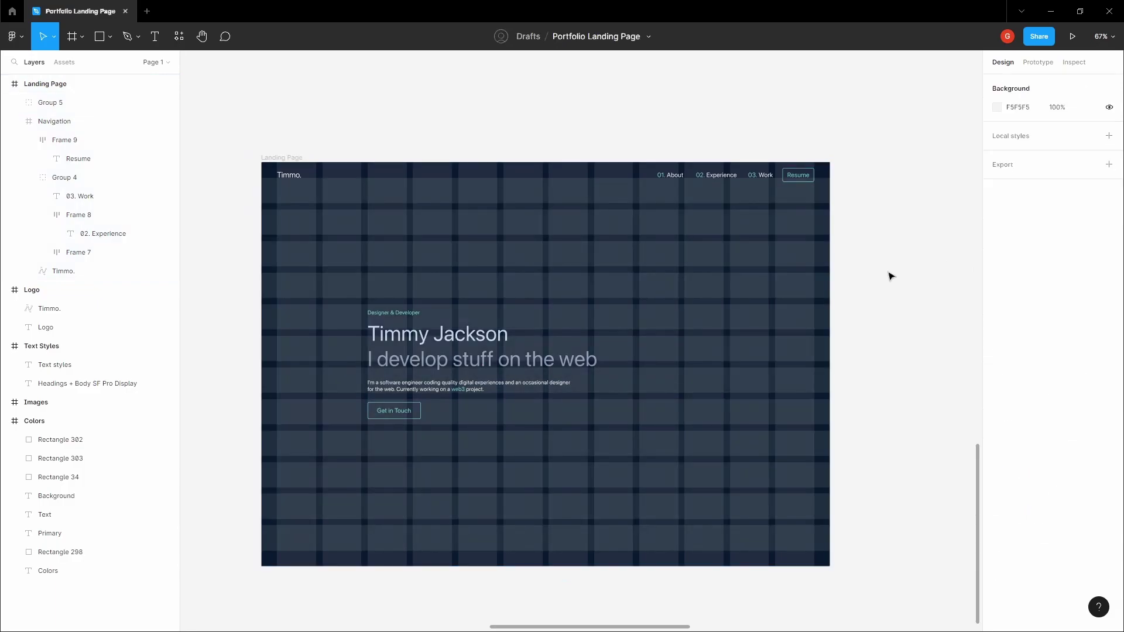
{"action": "key", "text": "h"}
{"action": "scroll", "coordinate": [679, 384], "scroll_direction": "up", "scroll_amount": 2}
{"action": "scroll", "coordinate": [828, 269], "scroll_direction": "down", "scroll_amount": 2}
{"action": "scroll", "coordinate": [719, 219], "scroll_direction": "left", "scroll_amount": 2}
{"action": "key", "text": "v"}
{"action": "left_click", "coordinate": [323, 155]}
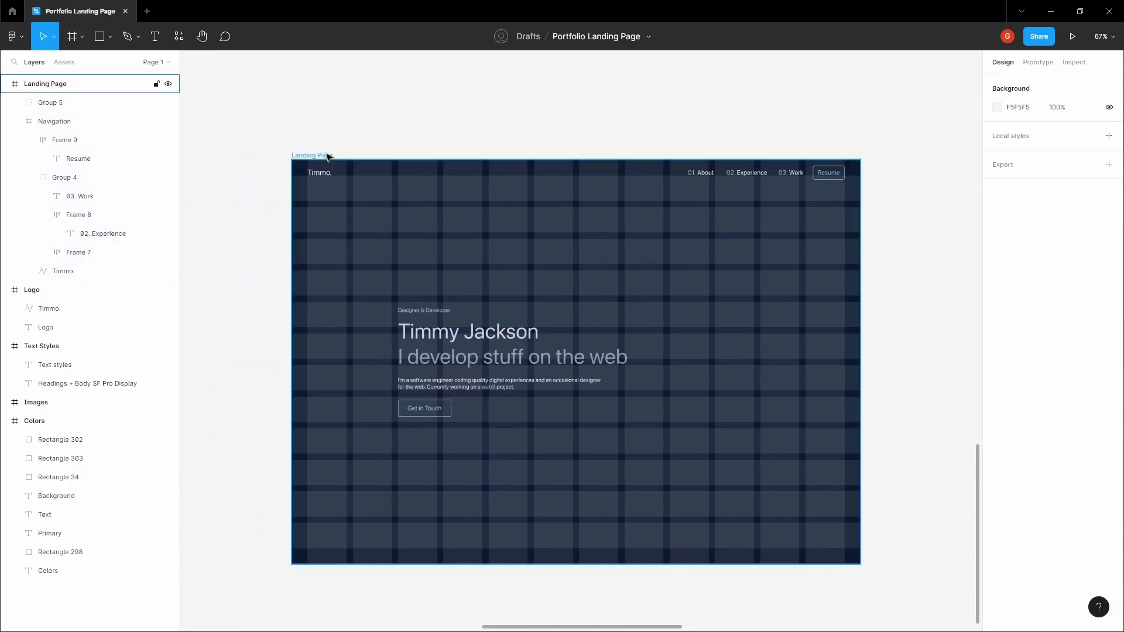
{"action": "left_click", "coordinate": [942, 262]}
Copy the grayscale portrait from the Images board to the right of the hero text.
{"action": "key", "text": "h"}
{"action": "scroll", "coordinate": [777, 291], "scroll_direction": "right", "scroll_amount": 2}
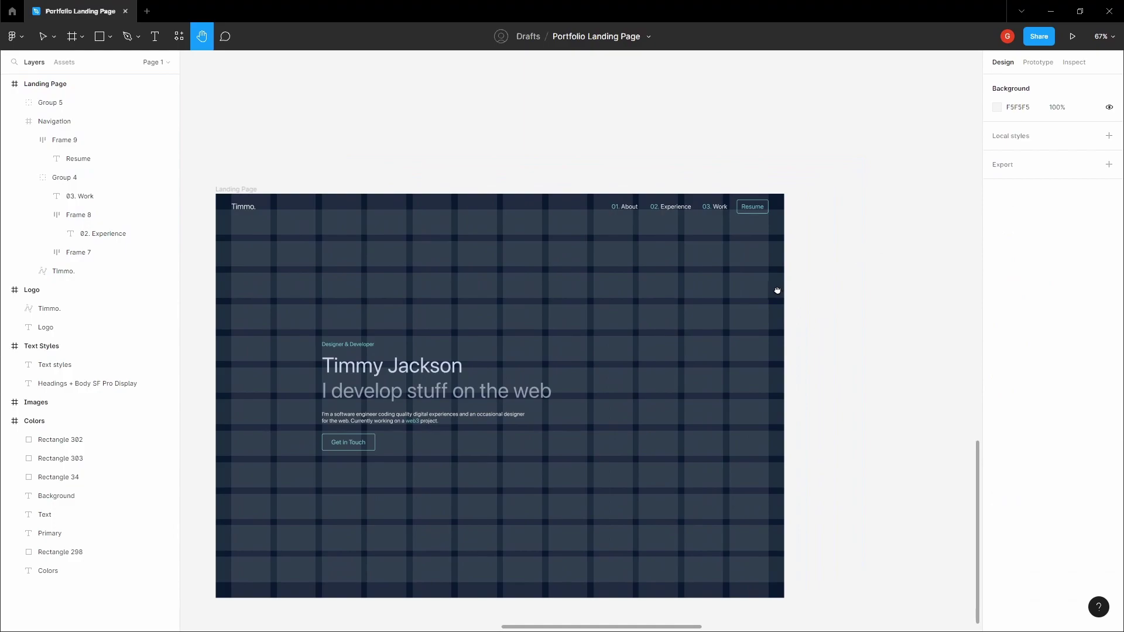
{"action": "scroll", "coordinate": [754, 293], "scroll_direction": "down", "scroll_amount": 3}
{"action": "scroll", "coordinate": [704, 302], "scroll_direction": "up", "scroll_amount": 3}
{"action": "scroll", "coordinate": [704, 302], "scroll_direction": "down", "scroll_amount": 3}
{"action": "scroll", "coordinate": [552, 432], "scroll_direction": "left", "scroll_amount": 1}
{"action": "key", "text": "v"}
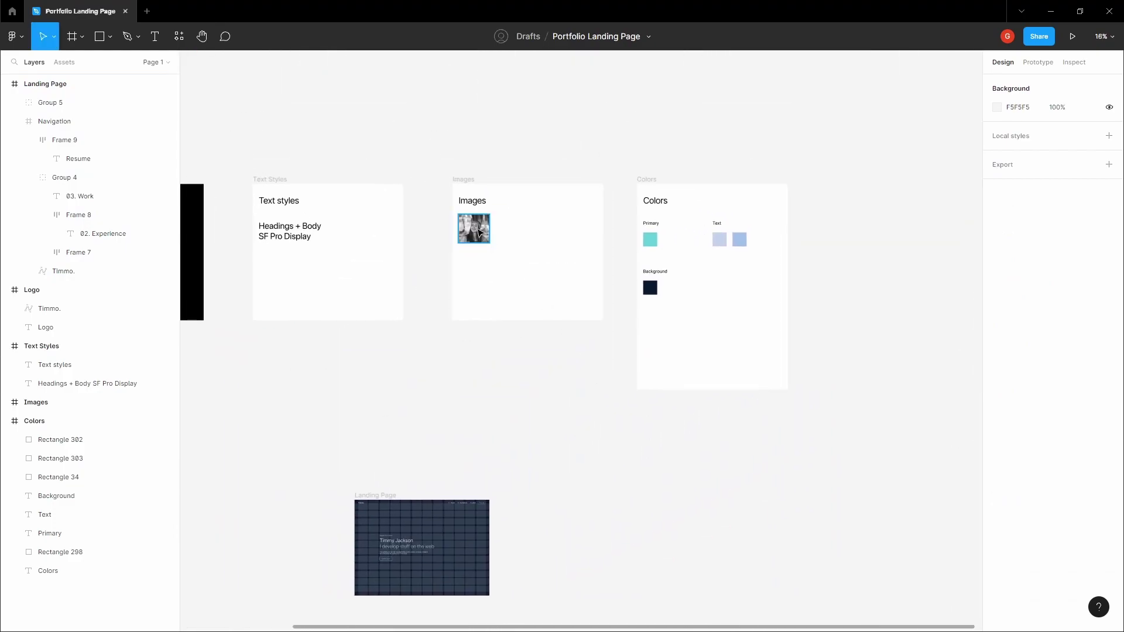
{"action": "left_click", "coordinate": [481, 234]}
{"action": "left_click", "coordinate": [544, 445]}
{"action": "key", "text": "h"}
{"action": "scroll", "coordinate": [649, 314], "scroll_direction": "down", "scroll_amount": 3}
{"action": "scroll", "coordinate": [649, 313], "scroll_direction": "left", "scroll_amount": 3}
{"action": "key", "text": "v"}
{"action": "scroll", "coordinate": [650, 313], "scroll_direction": "up", "scroll_amount": 3}
{"action": "left_click", "coordinate": [492, 326]}
{"action": "key", "text": "ctrl+v"}
{"action": "scroll", "coordinate": [673, 394], "scroll_direction": "up", "scroll_amount": 2}
{"action": "left_click_drag", "start_coordinate": [425, 394], "coordinate": [676, 403]}
{"action": "scroll", "coordinate": [676, 408], "scroll_direction": "up", "scroll_amount": 3}
{"action": "scroll", "coordinate": [680, 363], "scroll_direction": "down", "scroll_amount": 3}
{"action": "scroll", "coordinate": [681, 317], "scroll_direction": "down", "scroll_amount": 1}
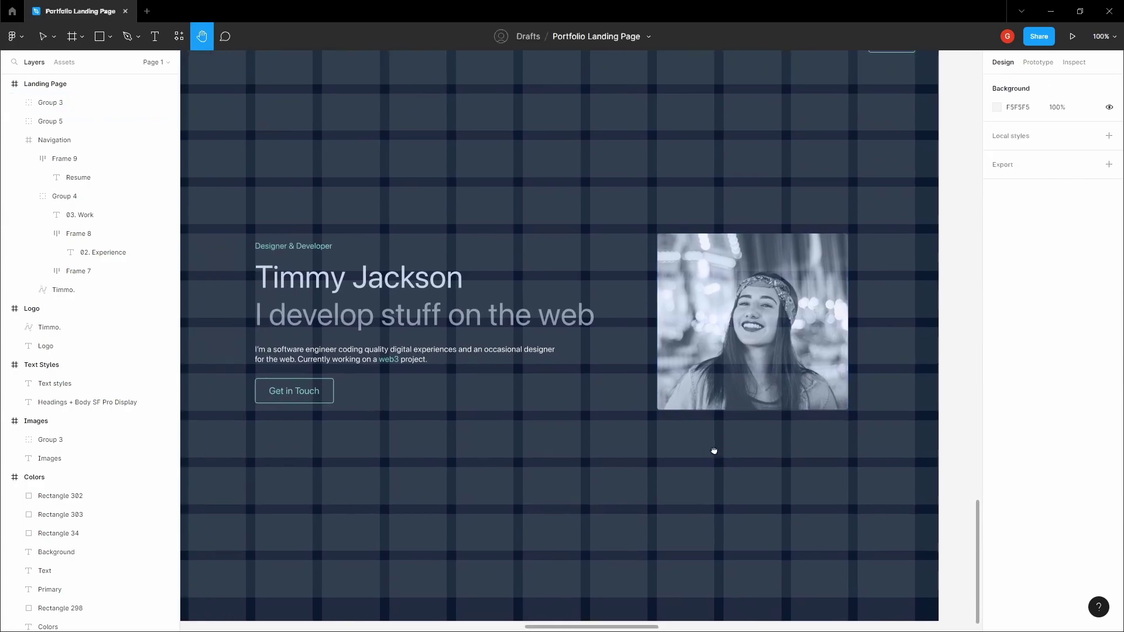
Drag the portrait copy up to the top centre of the page, above the eyebrow.
{"action": "left_click_drag", "start_coordinate": [714, 450], "coordinate": [679, 441]}
{"action": "scroll", "coordinate": [682, 459], "scroll_direction": "down", "scroll_amount": 2}
{"action": "key", "text": "v"}
{"action": "left_click", "coordinate": [700, 370]}
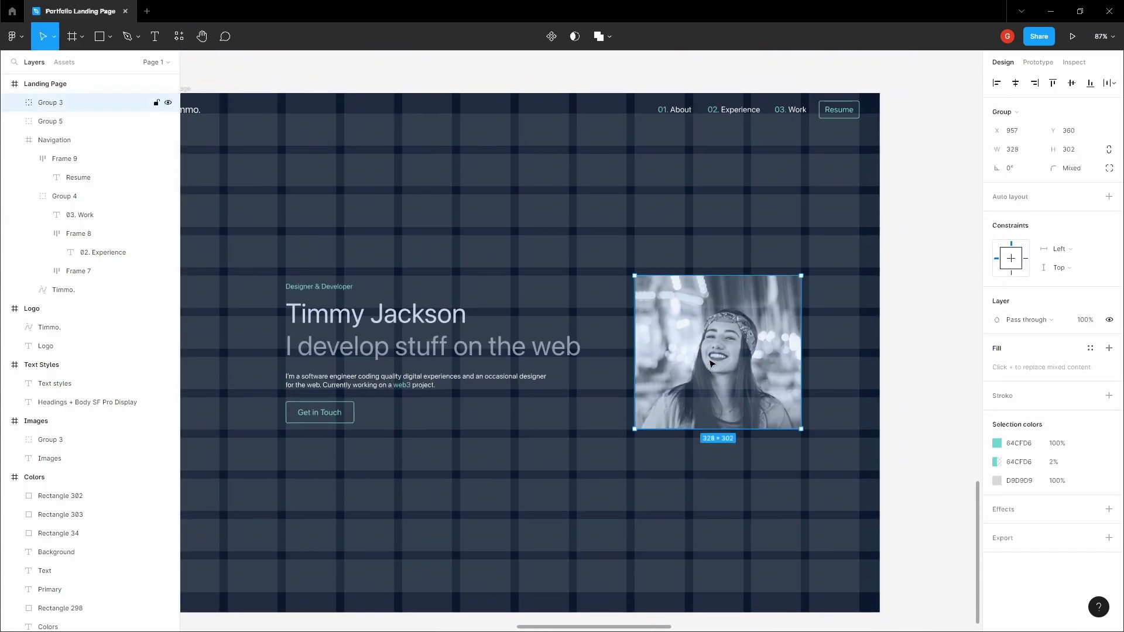
{"action": "left_click_drag", "start_coordinate": [710, 361], "coordinate": [506, 217]}
{"action": "left_click", "coordinate": [736, 309]}
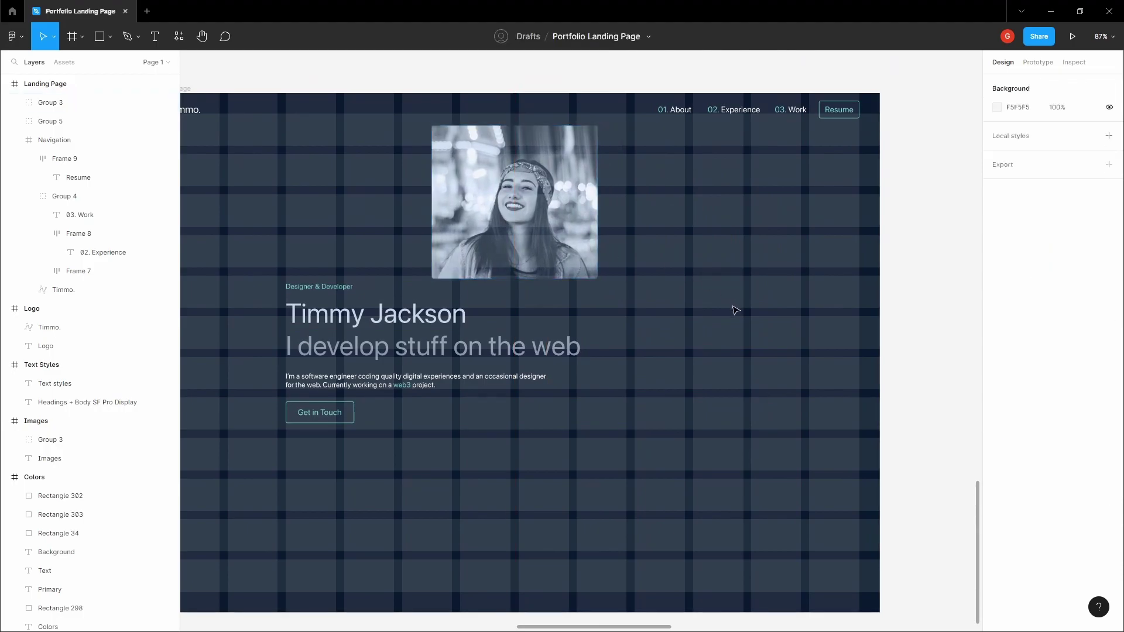
Select the Landing Page frame to check the portrait's new placement.
{"action": "left_click", "coordinate": [643, 323]}
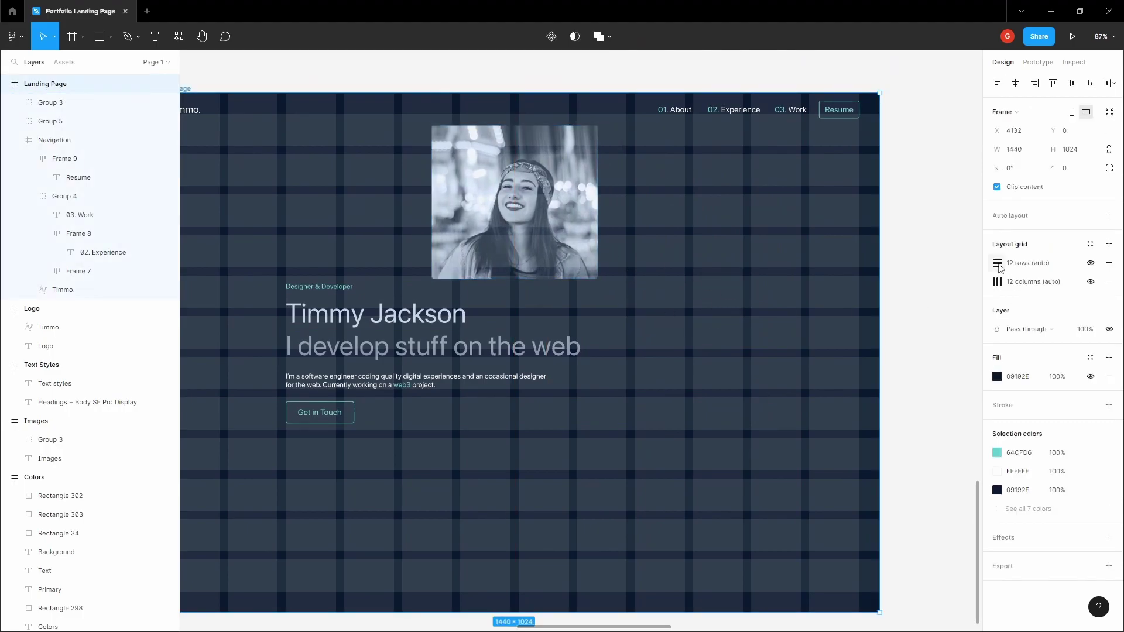
{"action": "left_click", "coordinate": [899, 298]}
{"action": "left_click", "coordinate": [716, 312]}
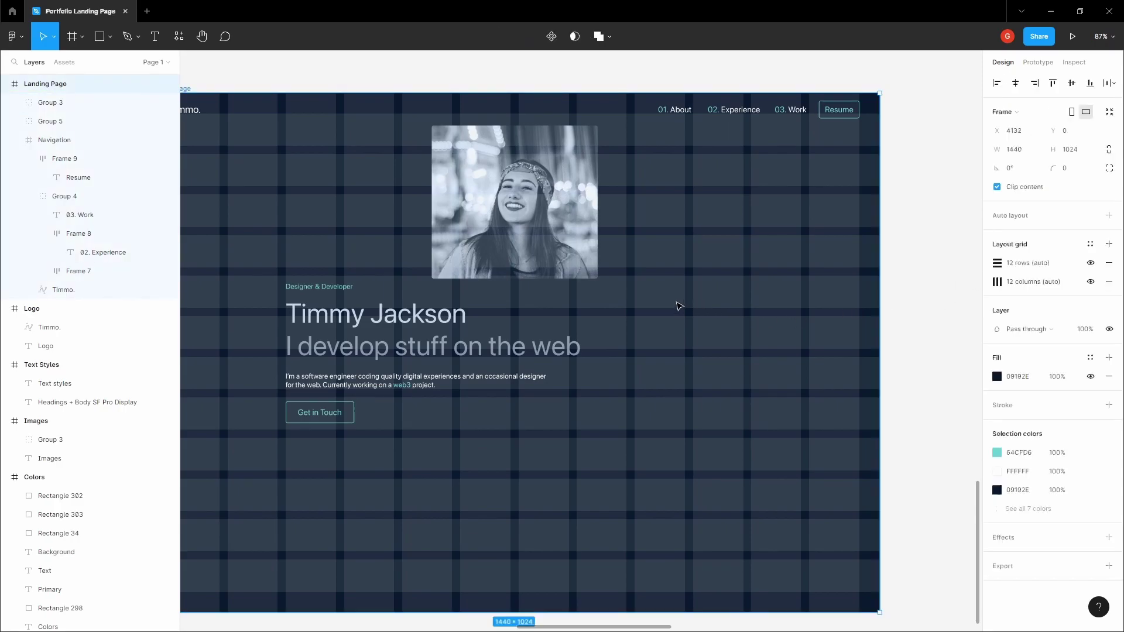
{"action": "key", "text": "Escape"}
{"action": "left_click", "coordinate": [644, 290]}
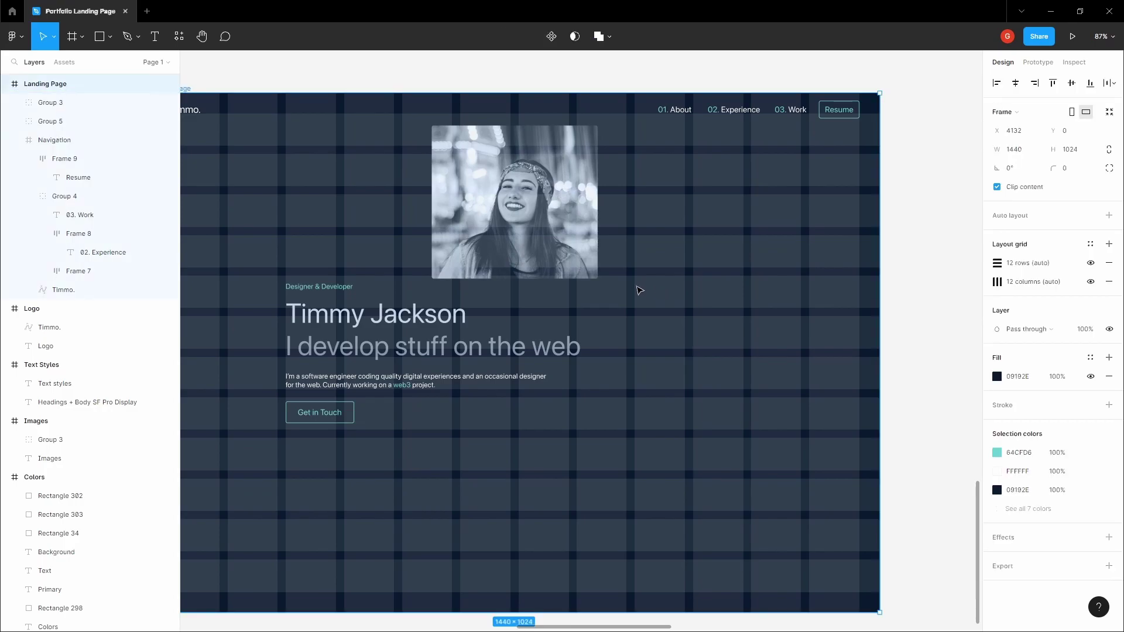
{"action": "key", "text": "Escape"}
{"action": "left_click", "coordinate": [672, 316]}
{"action": "scroll", "coordinate": [673, 316], "scroll_direction": "down", "scroll_amount": 2}
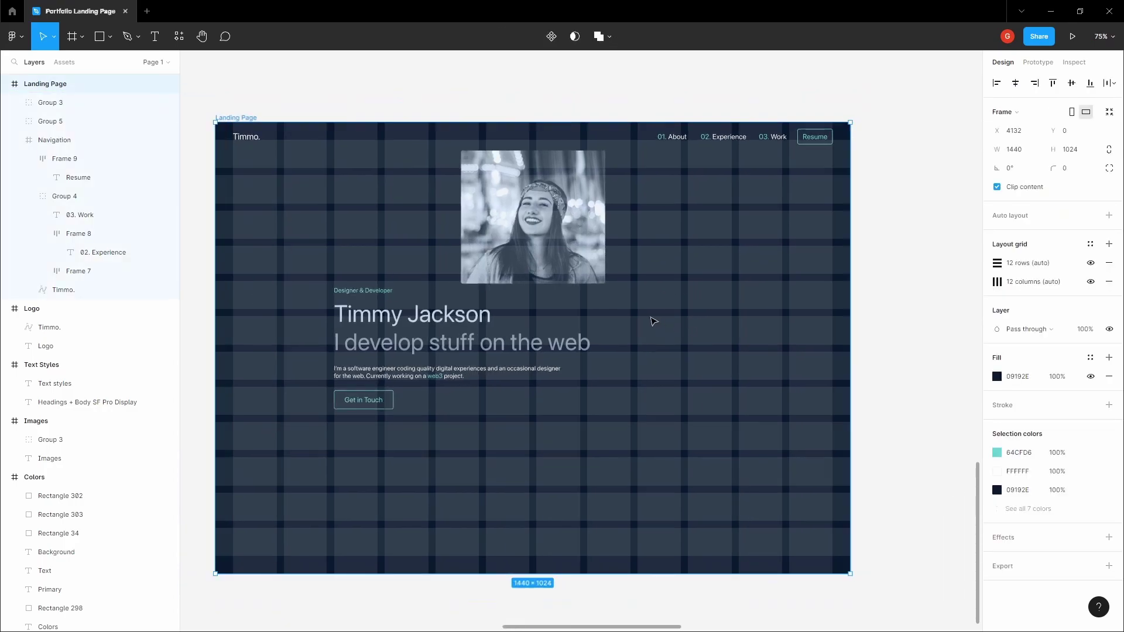
{"action": "scroll", "coordinate": [698, 322], "scroll_direction": "up", "scroll_amount": 1}
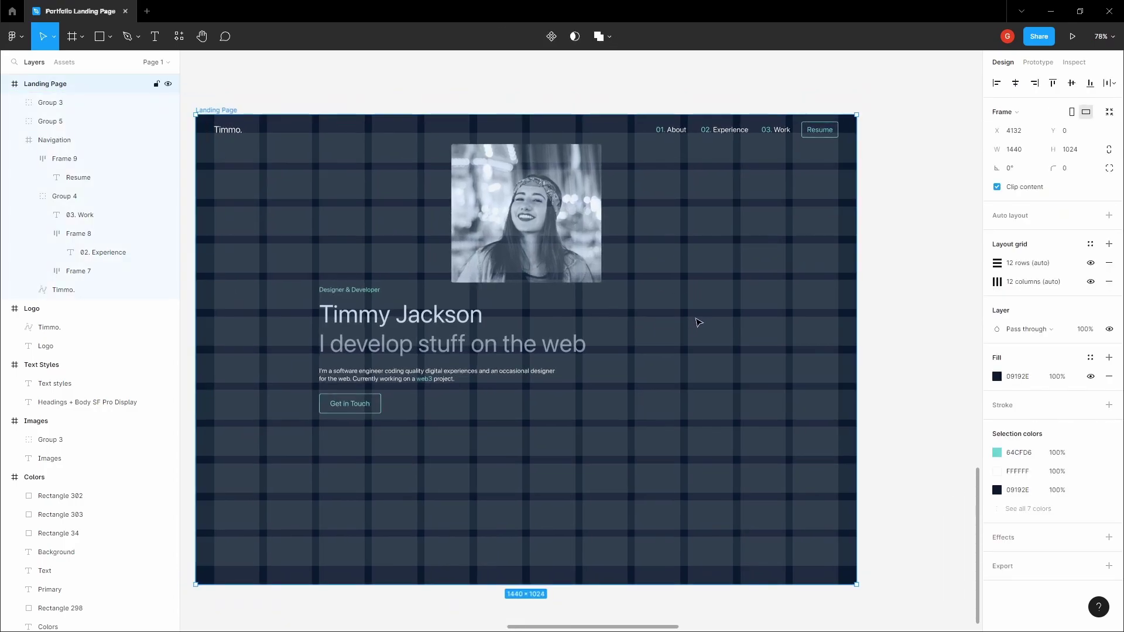
{"action": "scroll", "coordinate": [718, 312], "scroll_direction": "up", "scroll_amount": 2}
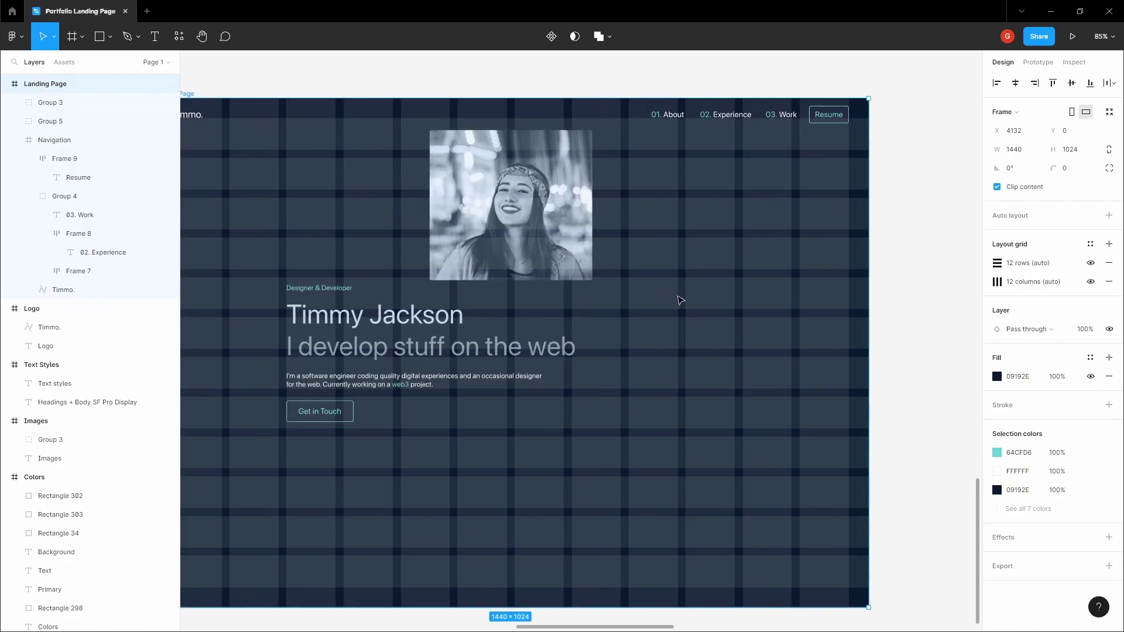
Draw a 328×304 frame right of the hero text and move the portrait group into it.
{"action": "key", "text": "f"}
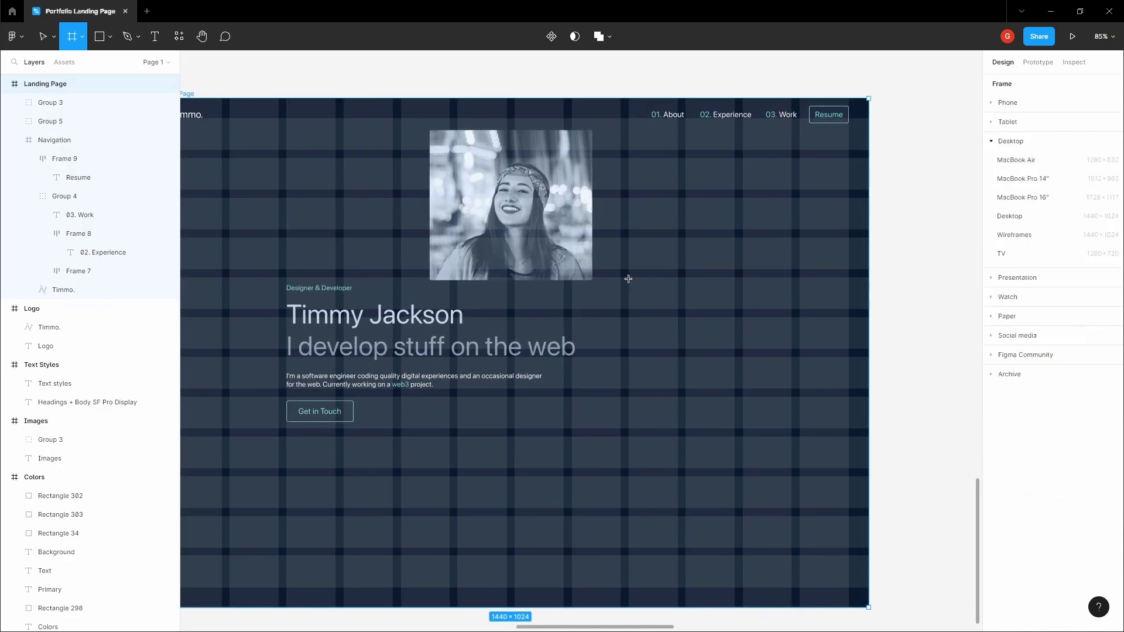
{"action": "left_click_drag", "start_coordinate": [629, 279], "coordinate": [792, 429]}
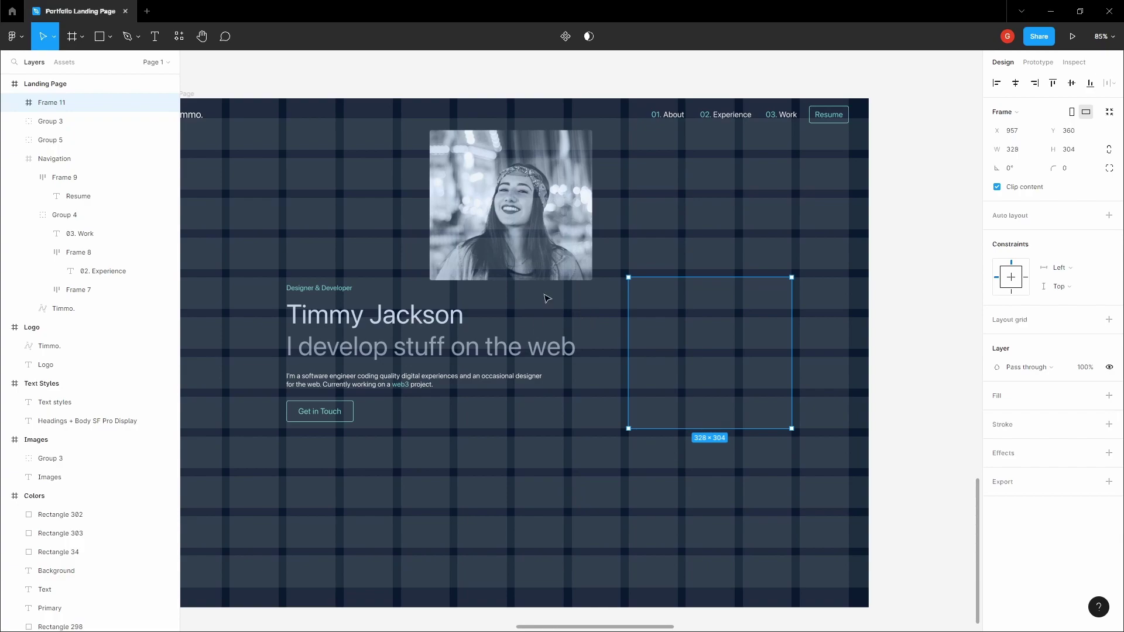
{"action": "left_click", "coordinate": [576, 258]}
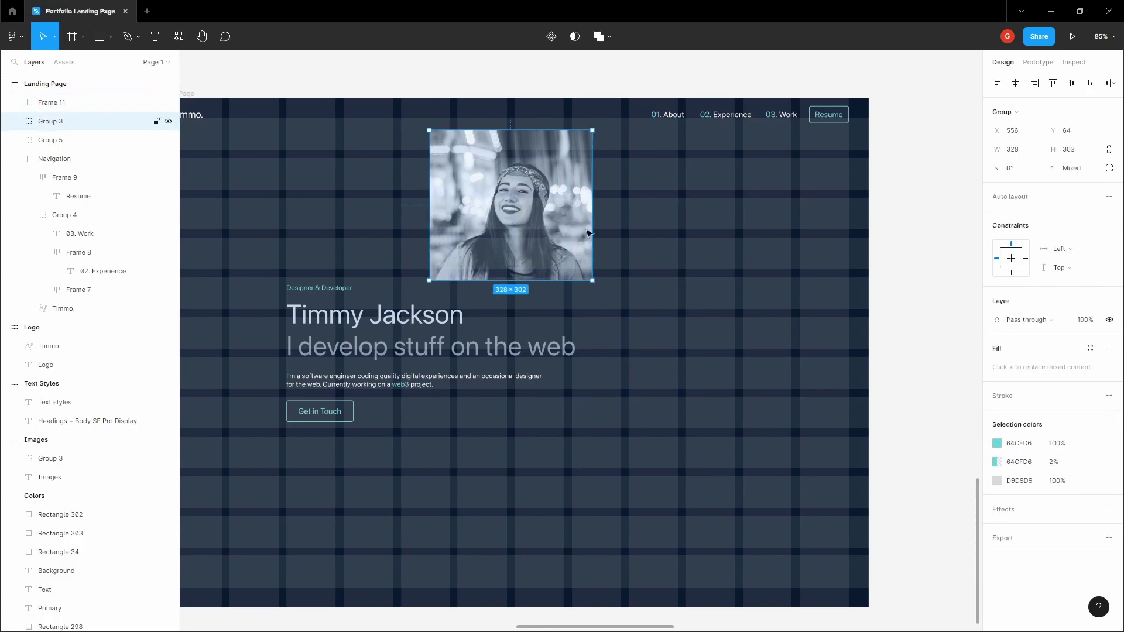
{"action": "left_click_drag", "start_coordinate": [493, 195], "coordinate": [495, 184]}
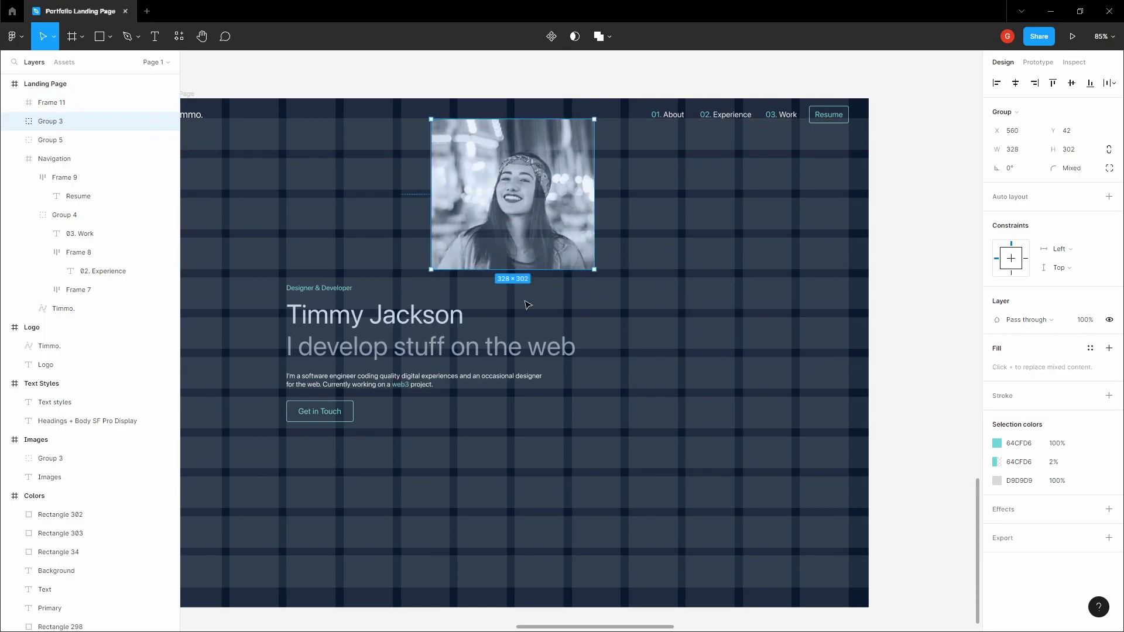
{"action": "left_click", "coordinate": [721, 339]}
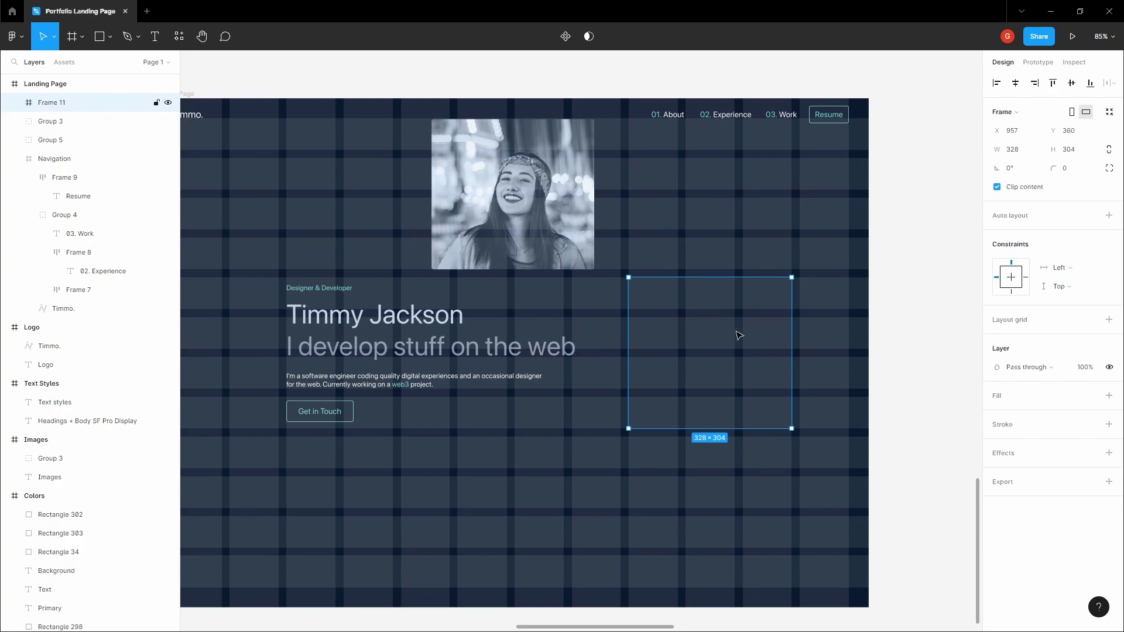
{"action": "left_click_drag", "start_coordinate": [527, 228], "coordinate": [725, 386]}
Select the portrait frame and hero text group together to check their alignment.
{"action": "left_click", "coordinate": [694, 451]}
{"action": "key", "text": "h"}
{"action": "scroll", "coordinate": [673, 436], "scroll_direction": "left", "scroll_amount": 3}
{"action": "scroll", "coordinate": [631, 425], "scroll_direction": "down", "scroll_amount": 1, "text": "ctrl"}
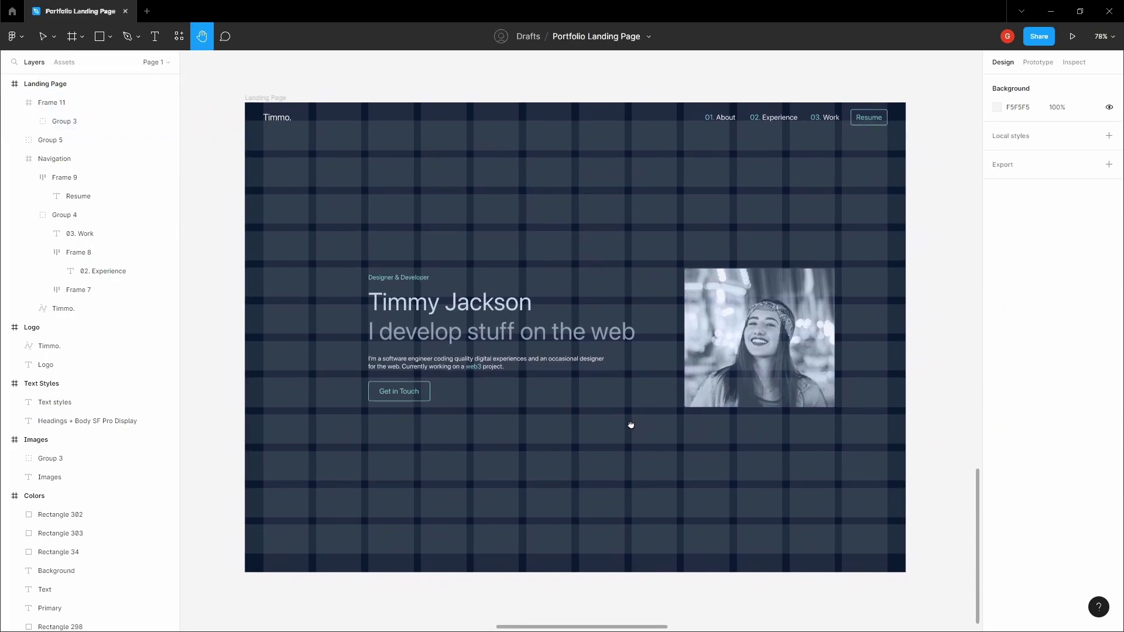
{"action": "key", "text": "v"}
{"action": "left_click", "coordinate": [757, 339]}
{"action": "left_click", "coordinate": [501, 339], "text": "shift"}
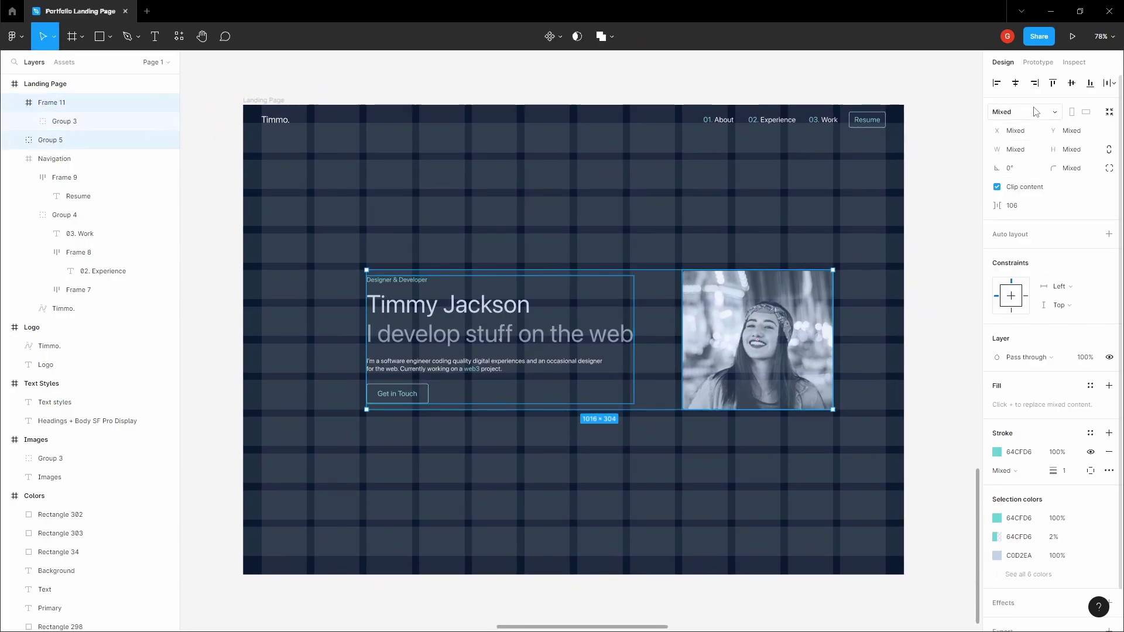
{"action": "left_click", "coordinate": [609, 234]}
{"action": "scroll", "coordinate": [527, 292], "scroll_direction": "right", "scroll_amount": 1}
{"action": "left_click", "coordinate": [487, 340]}
{"action": "left_click", "coordinate": [744, 340], "text": "shift"}
{"action": "left_click", "coordinate": [650, 221]}
Hide the Landing Page frame's row and column layout grids to show the clean hero.
{"action": "scroll", "coordinate": [589, 243], "scroll_direction": "down", "scroll_amount": 2}
{"action": "left_click", "coordinate": [45, 83]}
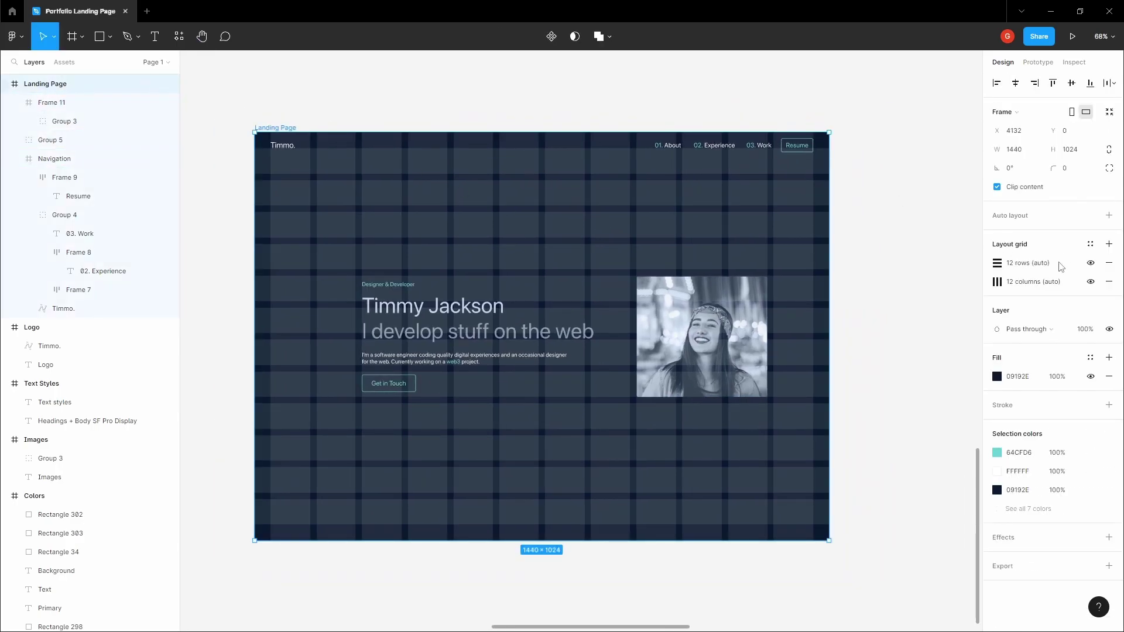
{"action": "left_click", "coordinate": [1090, 263]}
{"action": "left_click", "coordinate": [1090, 282]}
{"action": "left_click", "coordinate": [835, 221]}
{"action": "key", "text": "h"}
{"action": "scroll", "coordinate": [590, 268], "scroll_direction": "up", "scroll_amount": 2}
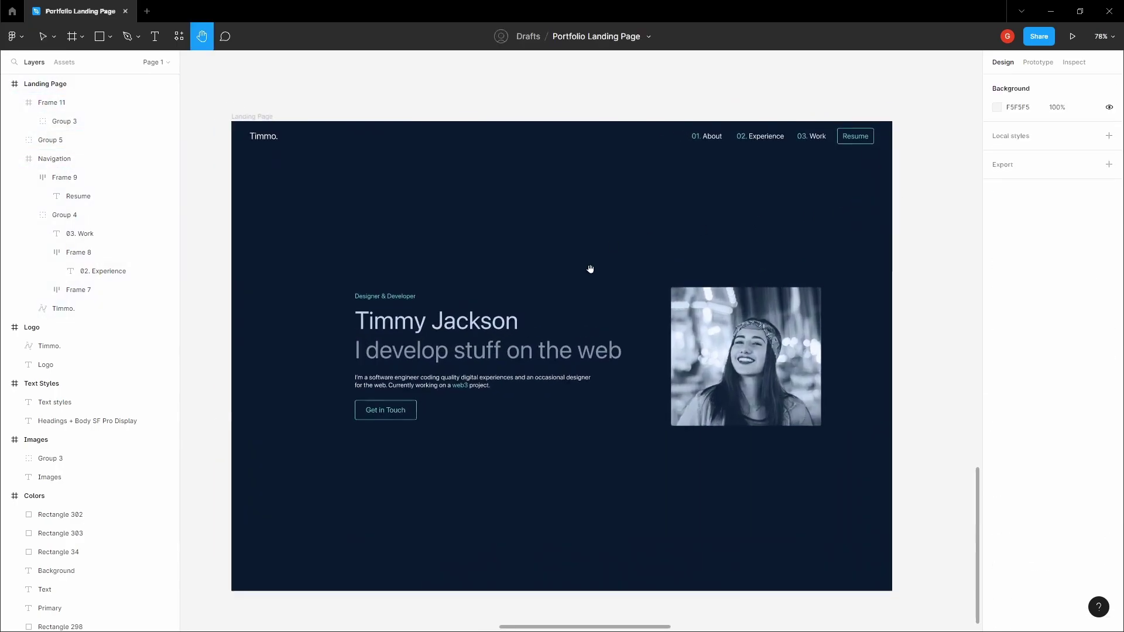
{"action": "left_click_drag", "start_coordinate": [590, 268], "coordinate": [584, 246]}
{"action": "key", "text": "v"}
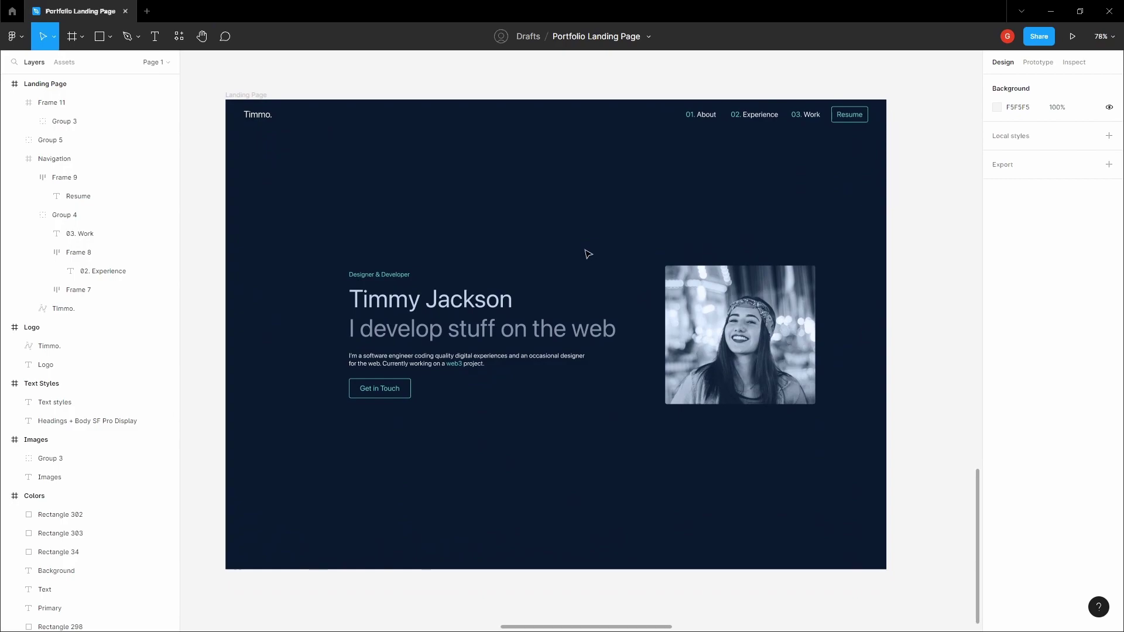